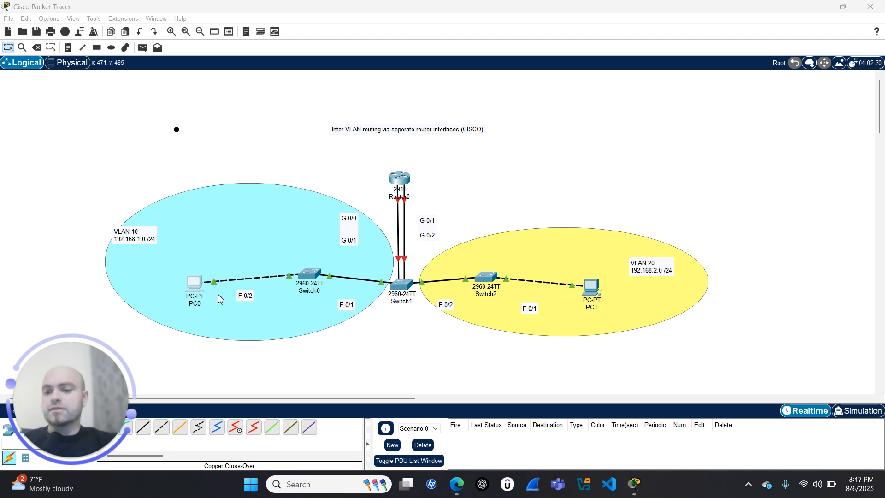
Step: Open Router0's command line and decline the initial configuration dialog with "no"
click(400, 184)
click(388, 90)
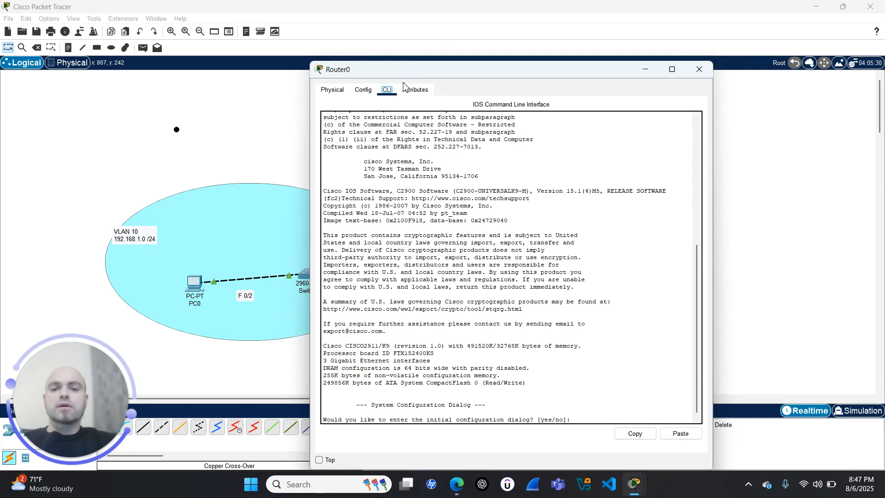
drag(444, 73, 596, 53)
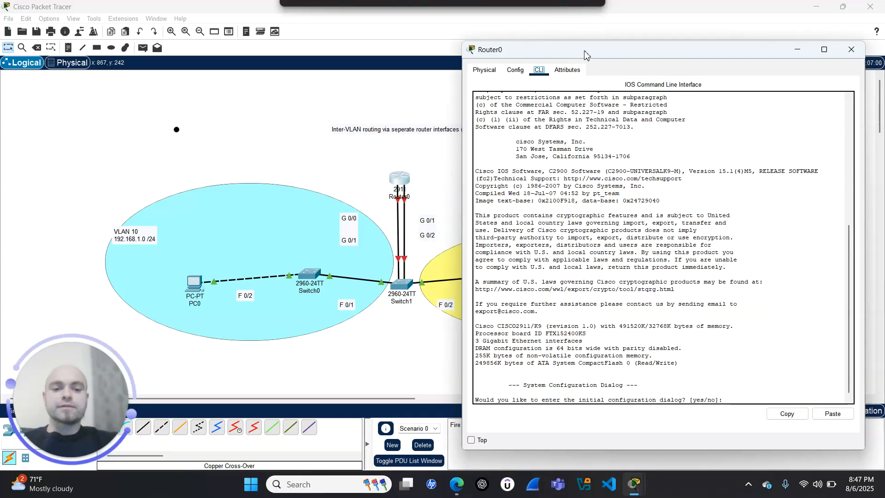
right_click(730, 402)
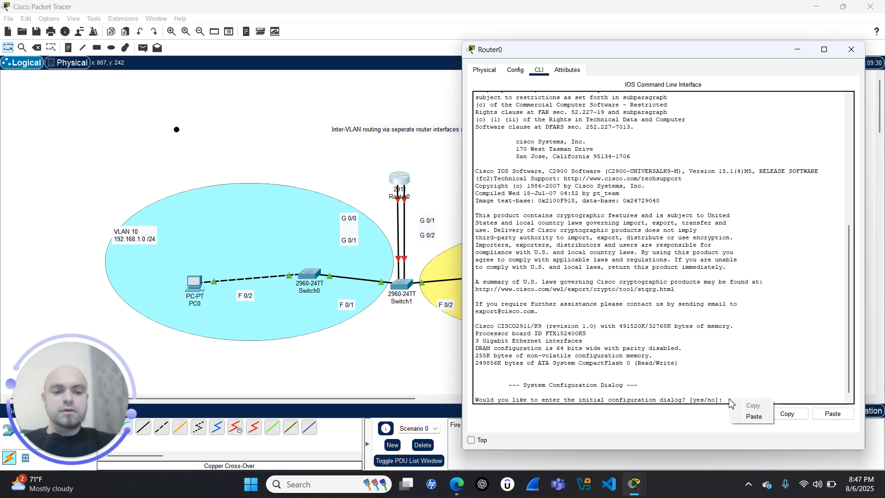
click(729, 401)
text(no)
key(Return)
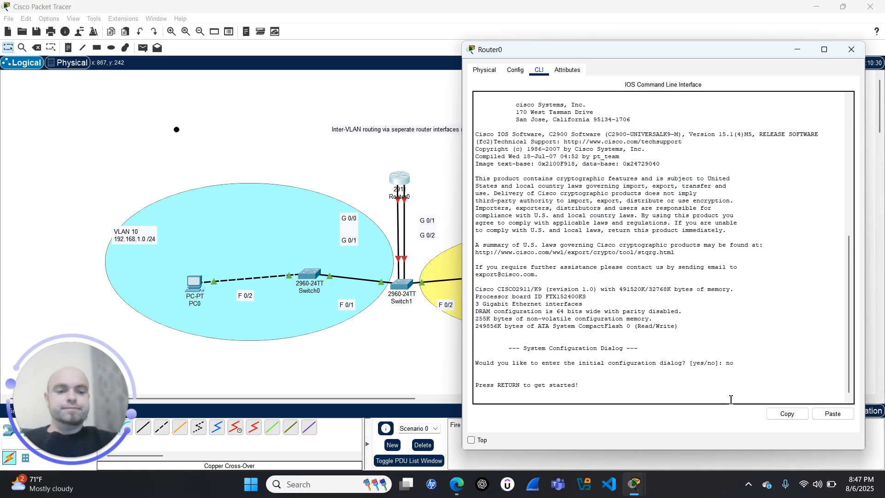
Step: Start the router's console session and enter global configuration mode using en and conf t
key(Return)
text(en)
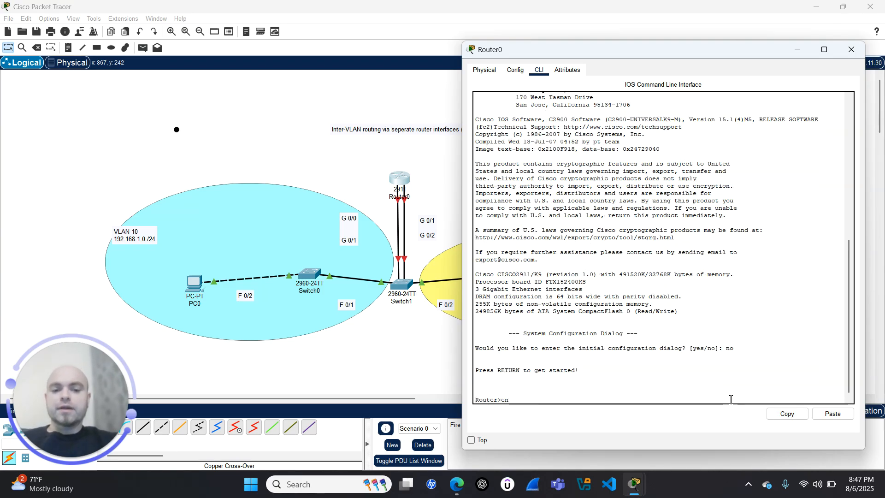
key(Return)
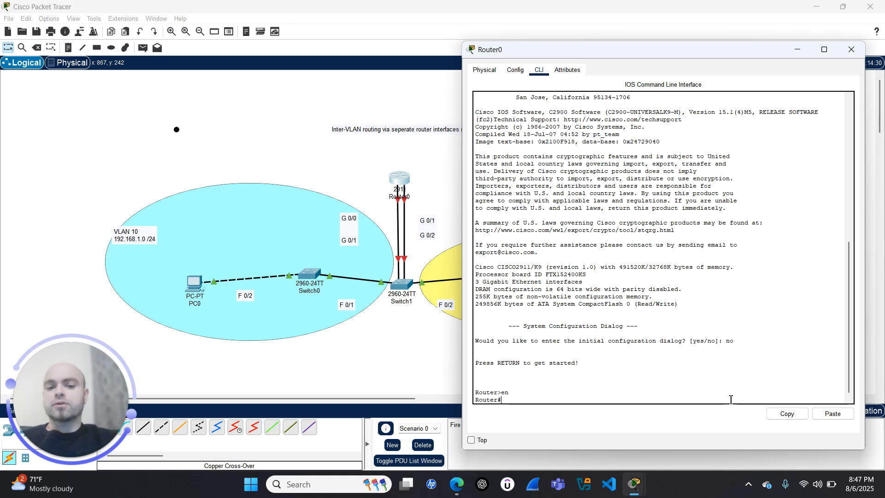
text(co)
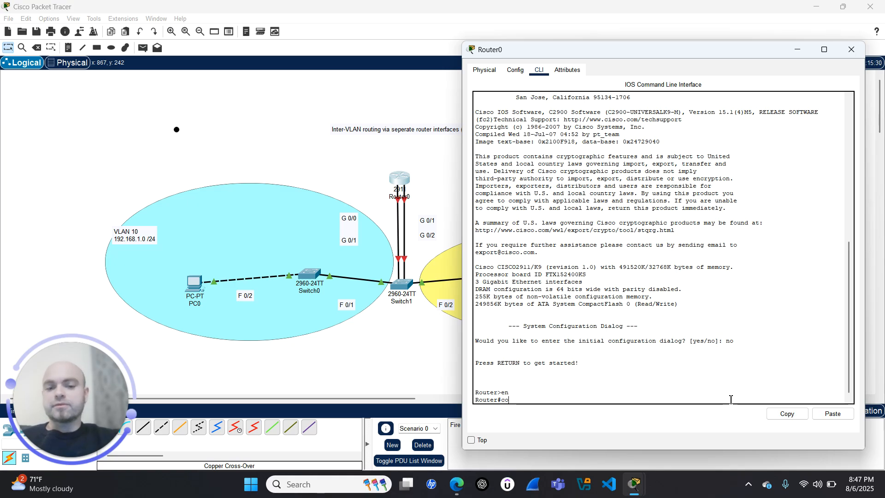
text(nf t)
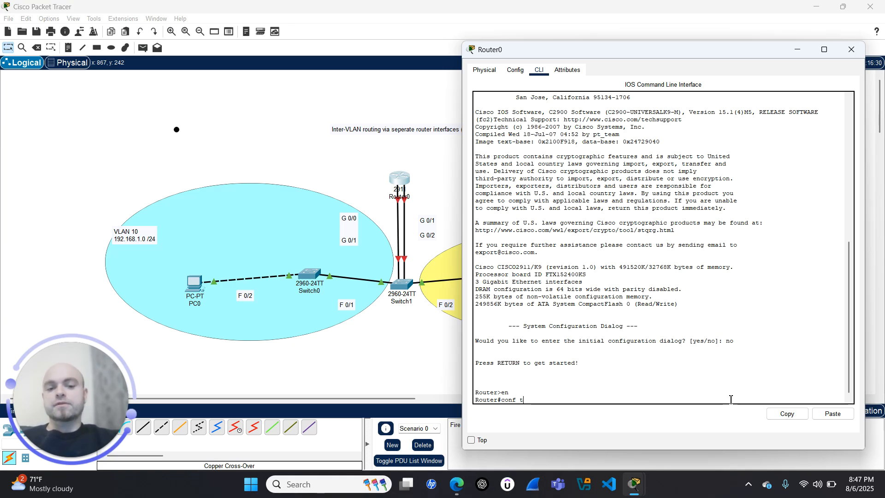
key(Return)
key(Return)
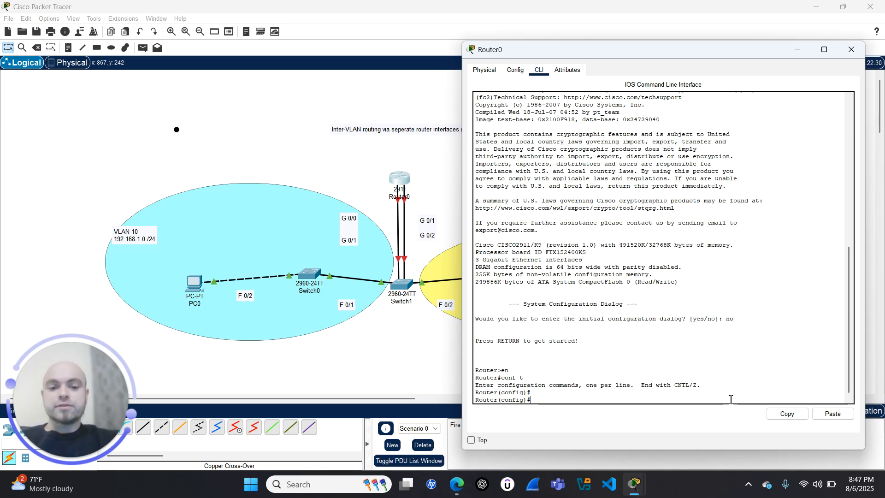
Step: Set the router's hostname to R1
text(hostn)
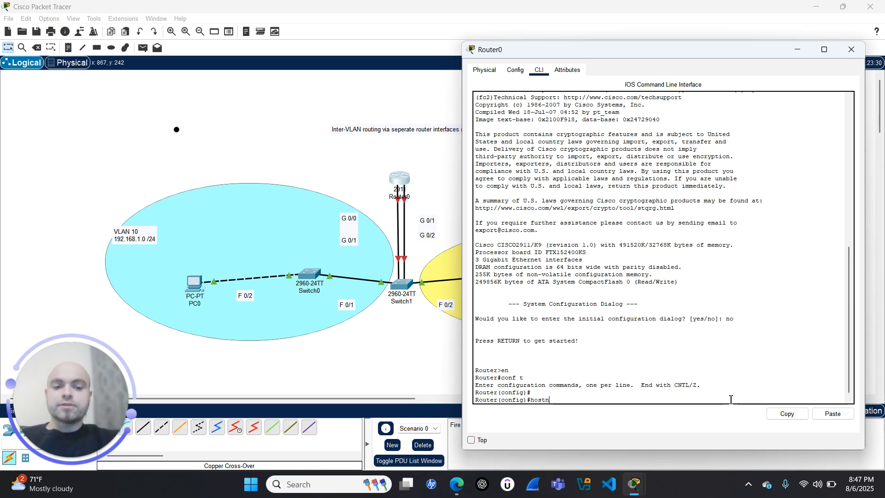
text(ame R1)
key(Return)
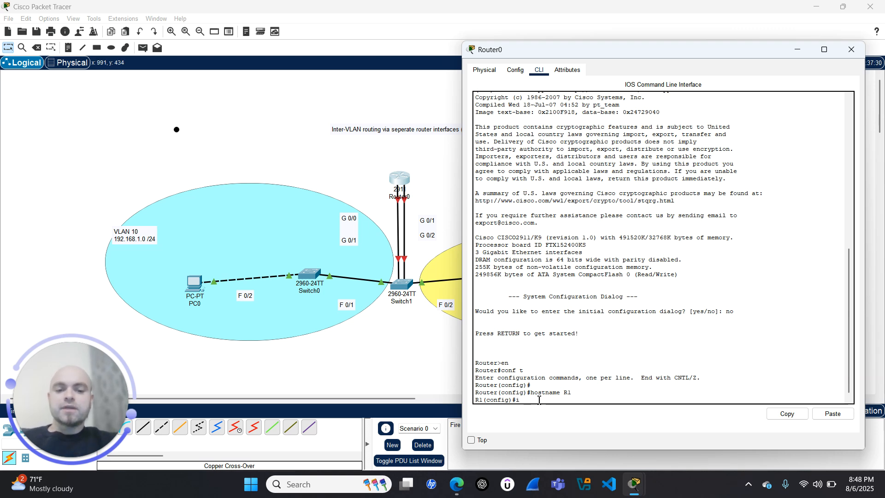
Step: Enter interface configuration mode for g 0/0 on R1
text(ce g 0/0)
key(Return)
key(Return)
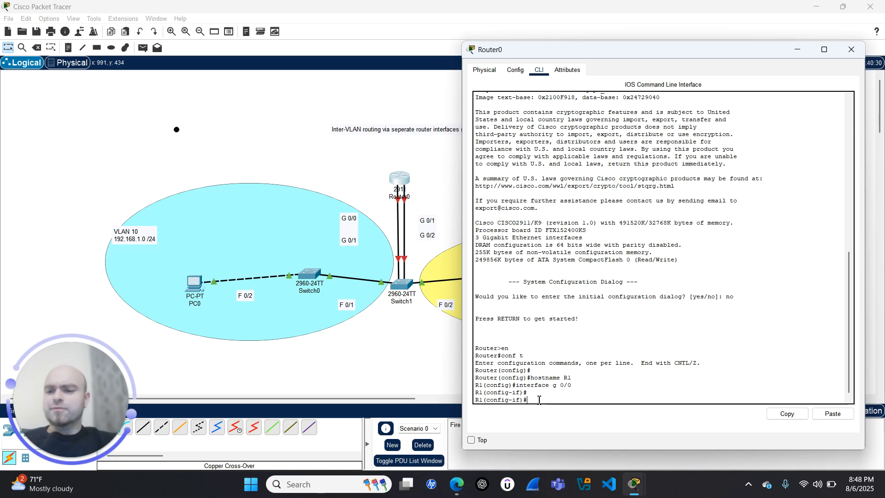
Step: Run do show run on R1 and page through the whole running configuration to examine the interface settings
text(do show)
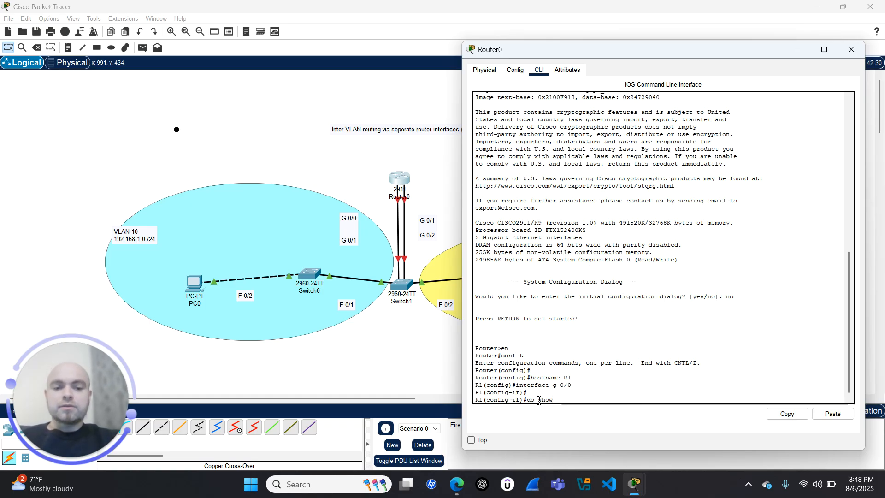
text( run)
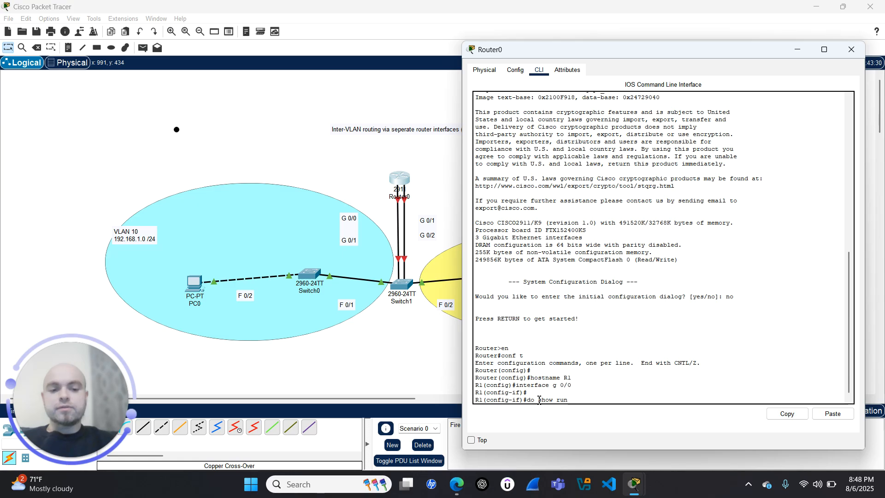
key(Return)
key(Return)
key(Return)
key(Return)
key(Return)
key(Return)
key(Return)
key(Return)
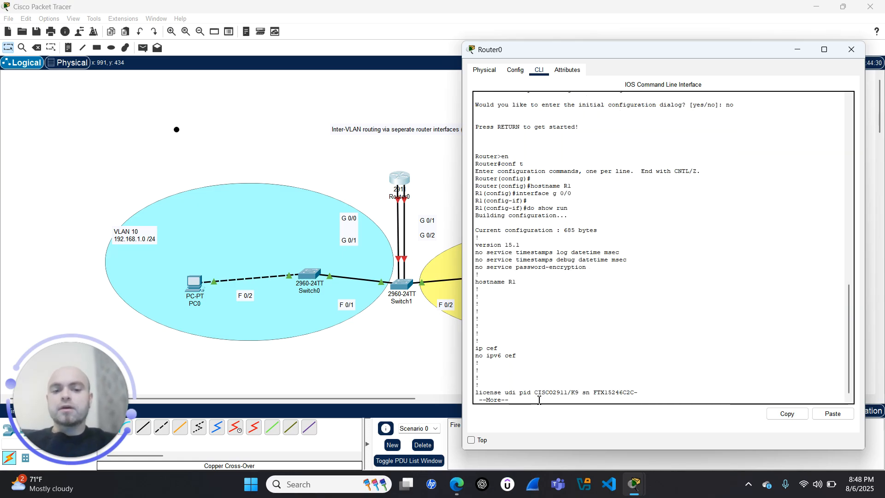
key(Return)
key(Return)
key(Return)
key(Return)
key(Return)
key(Return)
key(Return)
key(Return)
key(Return)
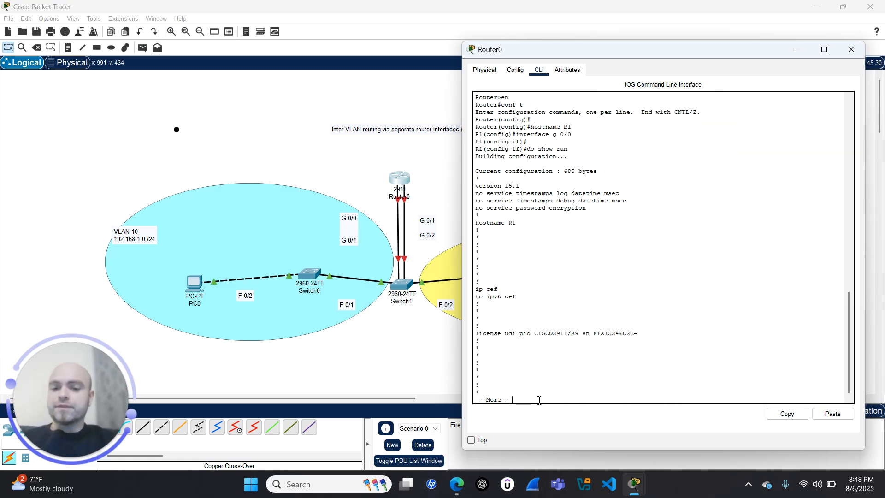
key(Return)
key(Return)
key(Return)
key(Return)
key(Return)
key(Return)
key(Return)
key(Return)
key(Return)
key(Return)
key(Return)
key(Return)
key(Return)
key(Return)
key(Return)
key(Return)
key(Return)
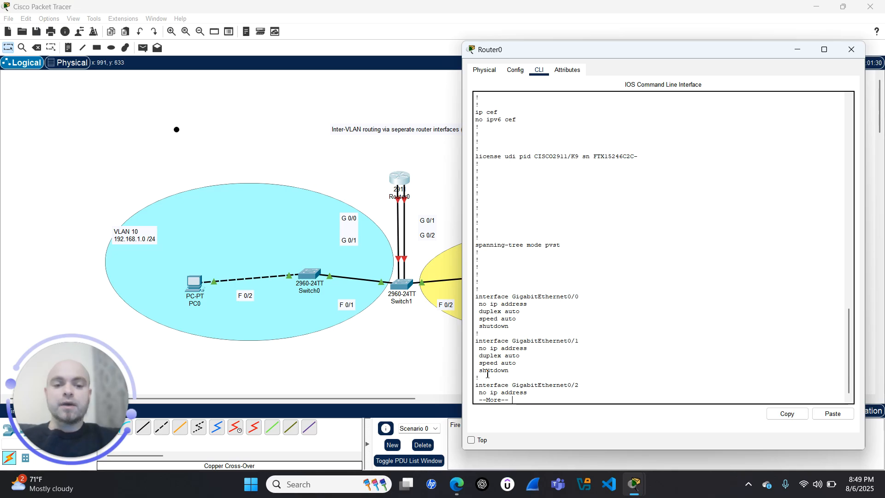
key(Return)
key(Return)
key(Return)
key(Return)
key(Return)
key(Return)
key(Return)
key(Return)
key(Return)
key(Return)
key(Return)
key(Return)
key(Return)
key(Return)
key(Return)
key(Return)
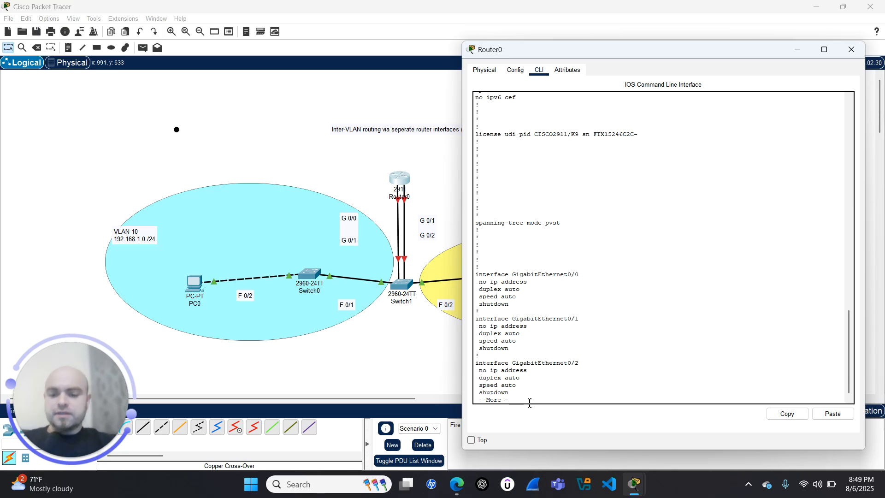
key(Return)
key(Return)
key(Return)
key(Return)
key(Return)
key(Return)
key(Return)
key(Return)
key(Return)
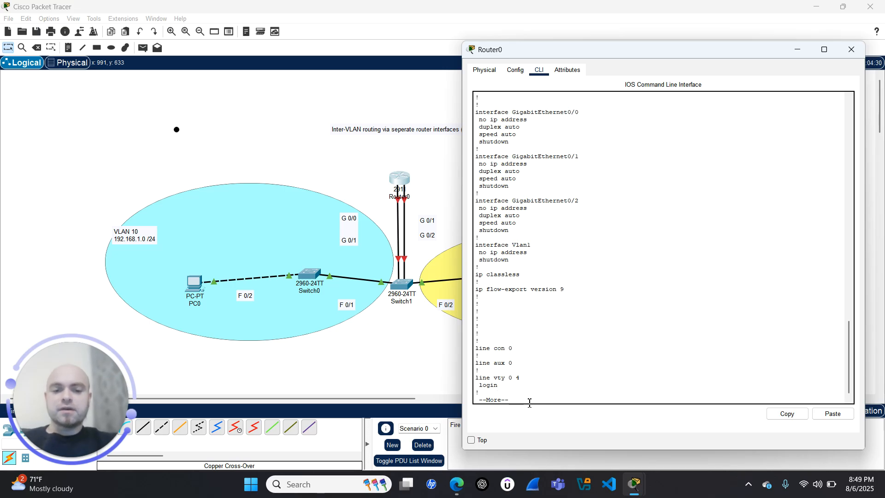
key(Return)
Step: Run do show ip interface brief on R1 to check the status of all interfaces
text(do sh)
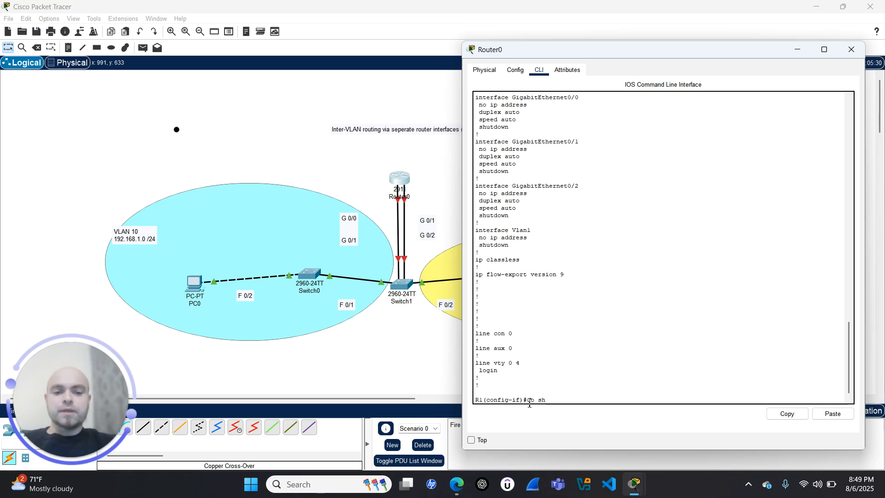
text(ow ip interface brief)
key(Return)
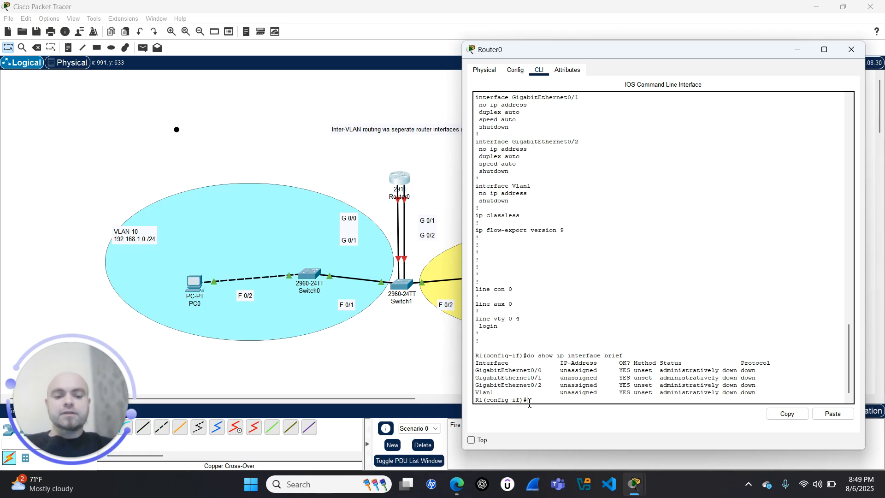
key(Return)
key(Return)
key(Return)
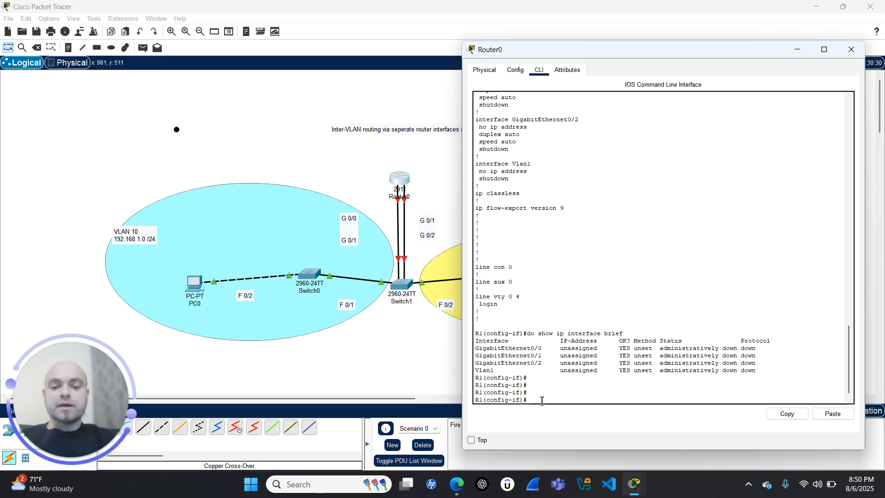
Step: Enable interface g 0/0 on R1 with no shutdown
text(no shutdown)
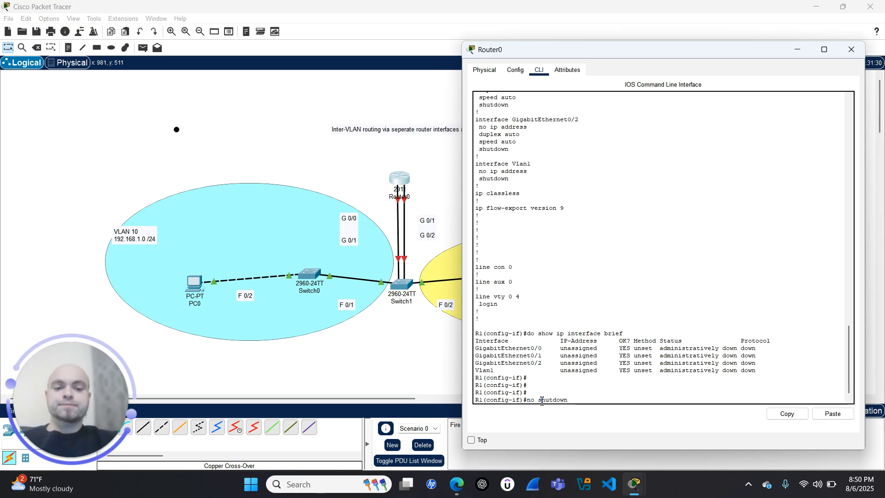
key(Return)
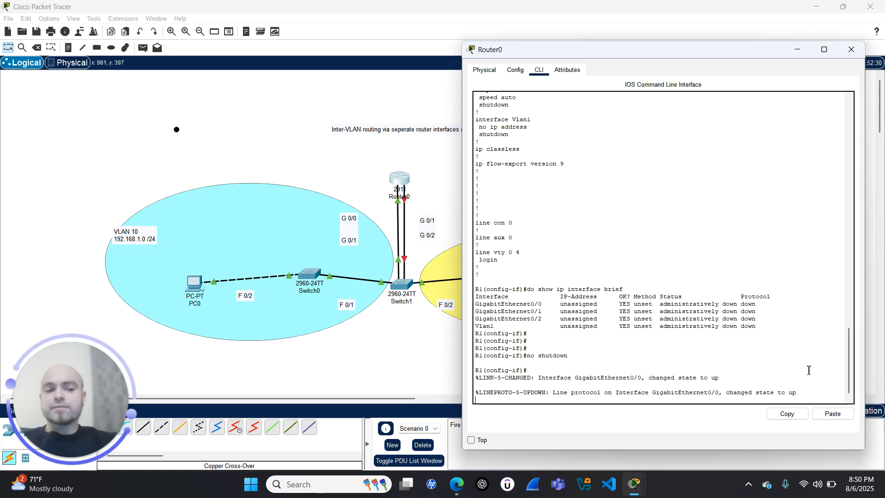
click(851, 396)
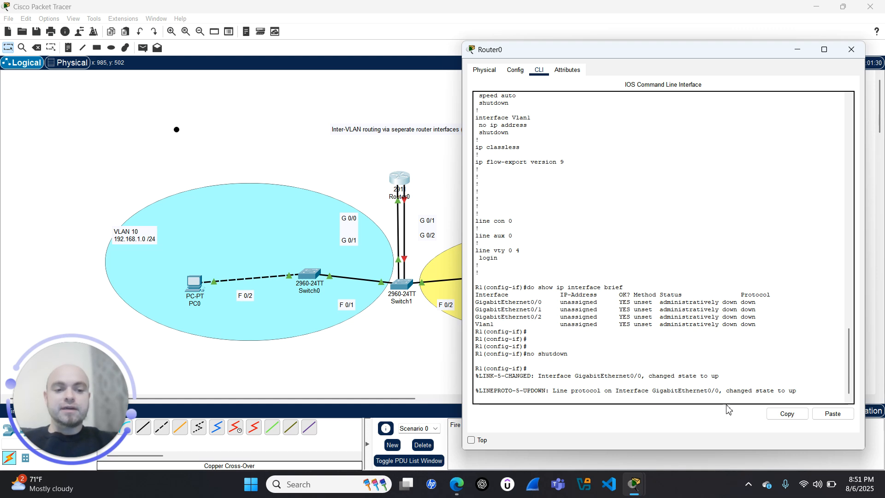
Step: Run do show run again and page through the interface sections to examine GigabitEthernet0/0, leaving the listing after Vlan1
key(Return)
key(Return)
text(do sho)
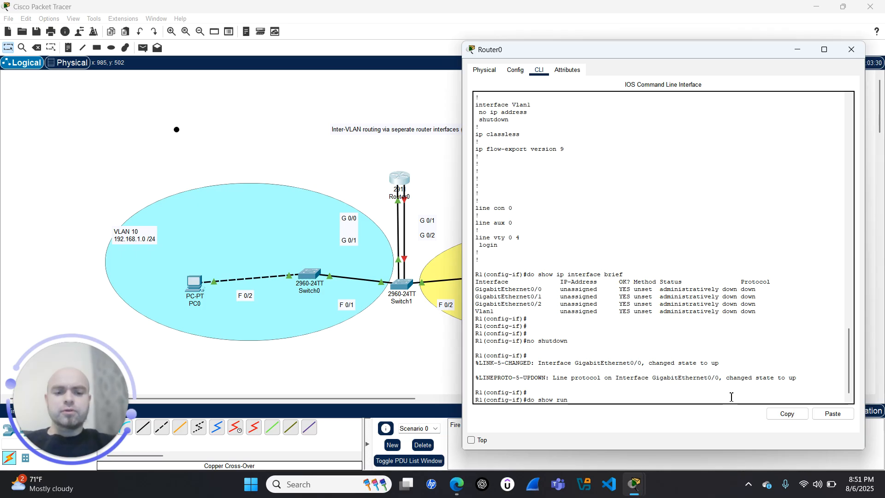
text(w run)
key(Return)
key(space)
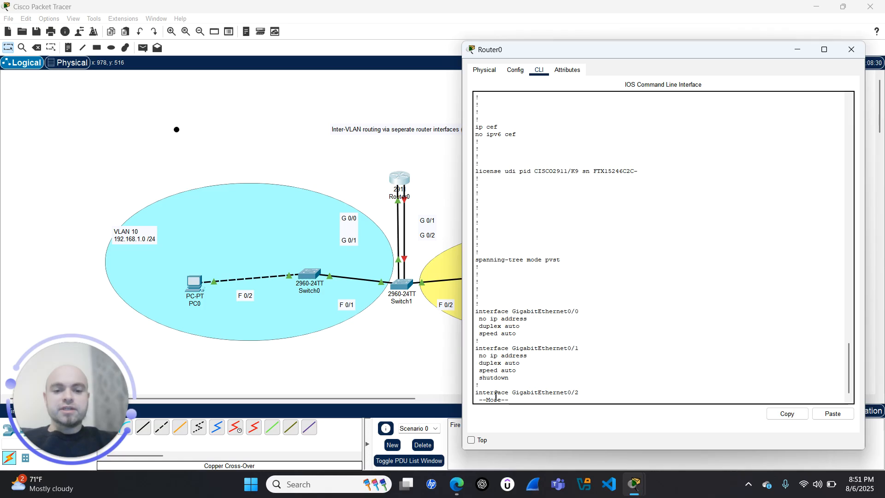
key(Return)
key(Return)
key(Return)
key(Return)
key(Return)
key(Return)
key(Return)
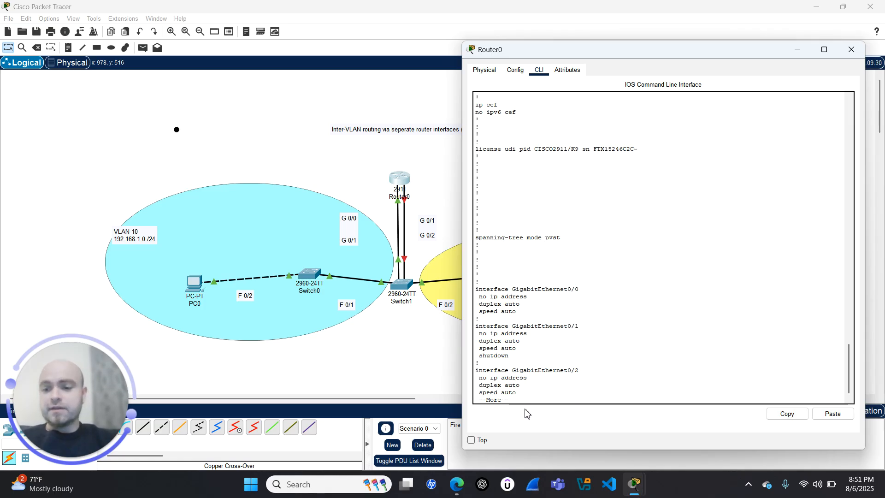
key(Return)
key(ctrl+c)
Step: Run do show ip interface brief again and examine the status and protocol of GigabitEthernet0/0
text(do show ip intr)
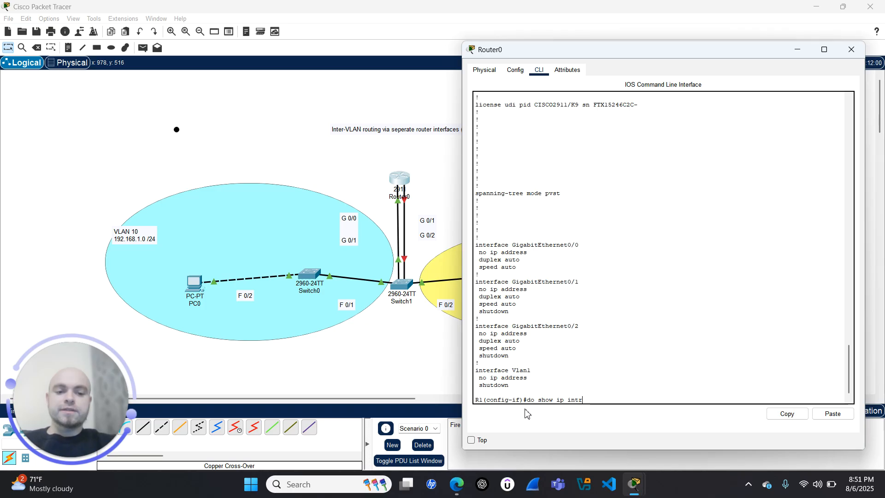
key(BackSpace)
text(erfa)
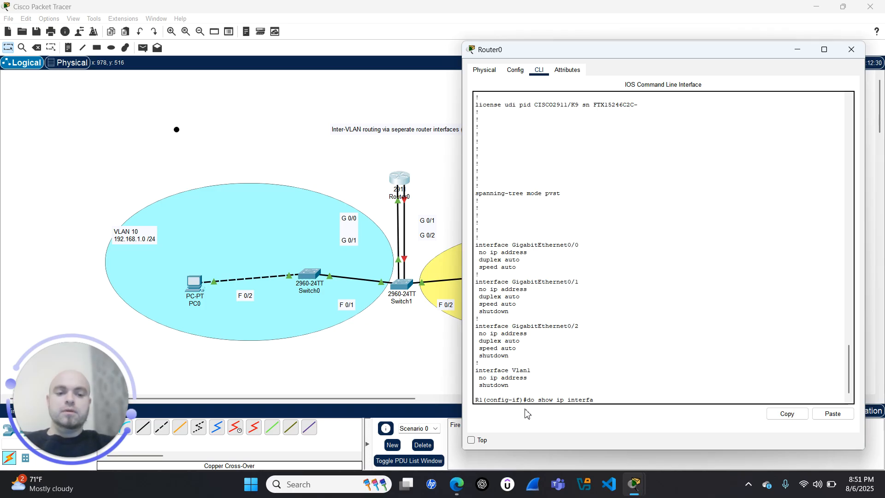
text(ce brief)
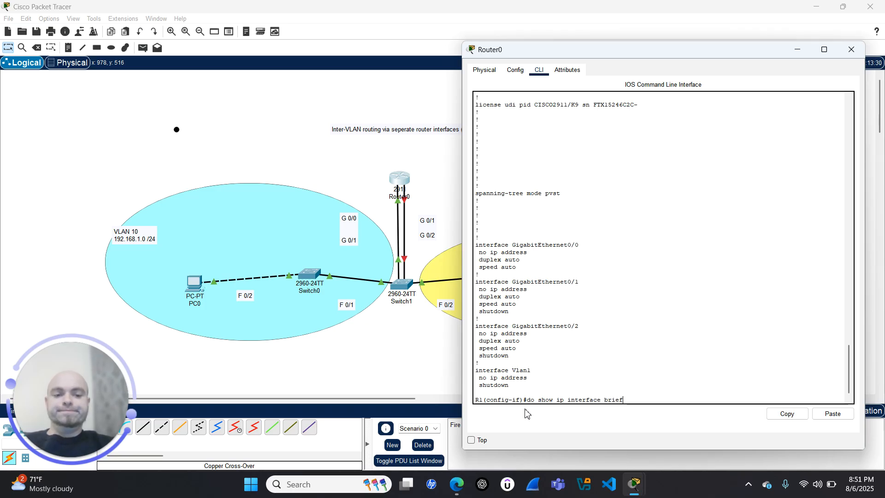
key(Return)
key(Return)
key(Return)
key(Return)
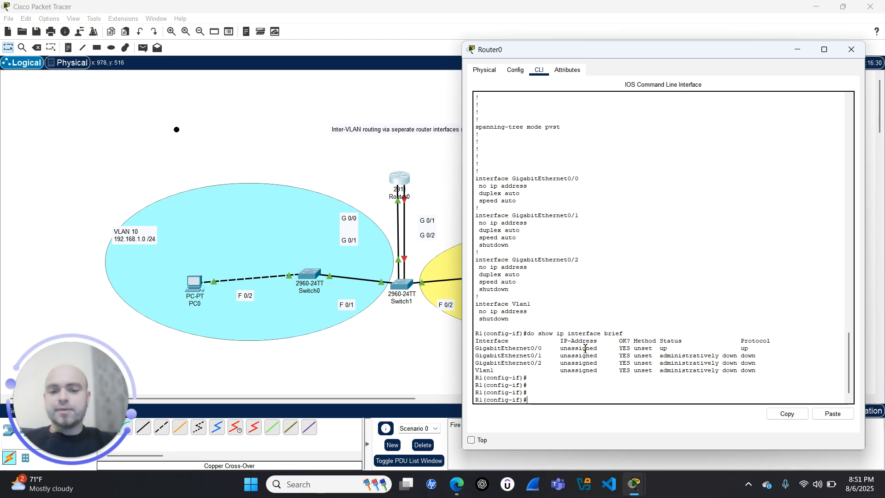
double_click(662, 348)
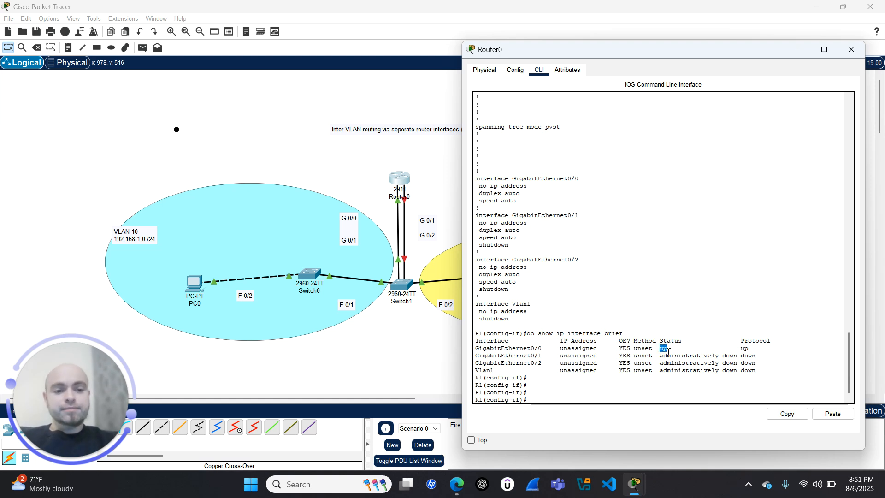
right_click(750, 351)
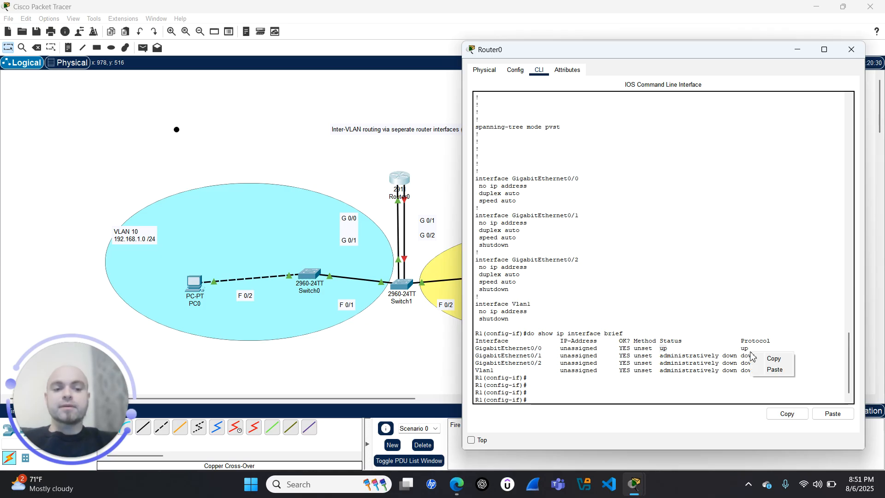
click(708, 333)
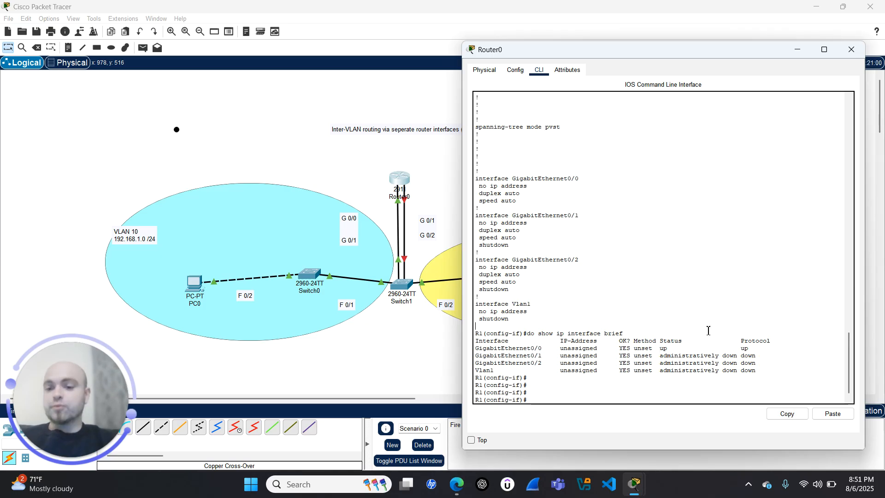
Step: Assign IP address 192.168.1.1 with mask 255.255.255.0 to R1's g 0/0 interface and check it with do show ip interface brief
right_click(553, 400)
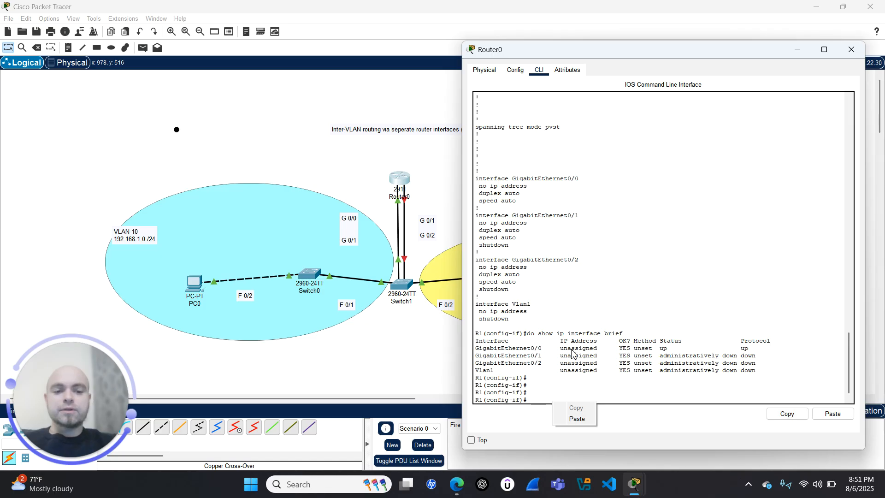
right_click(530, 401)
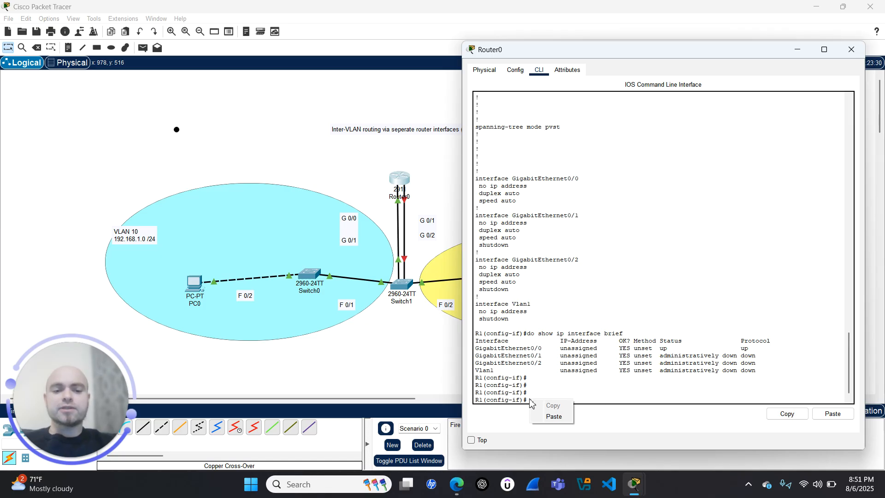
click(594, 400)
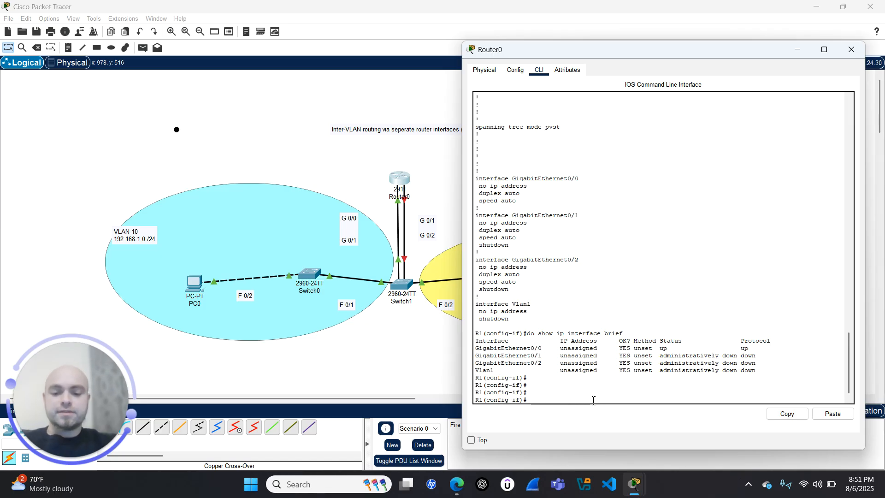
text(ip address)
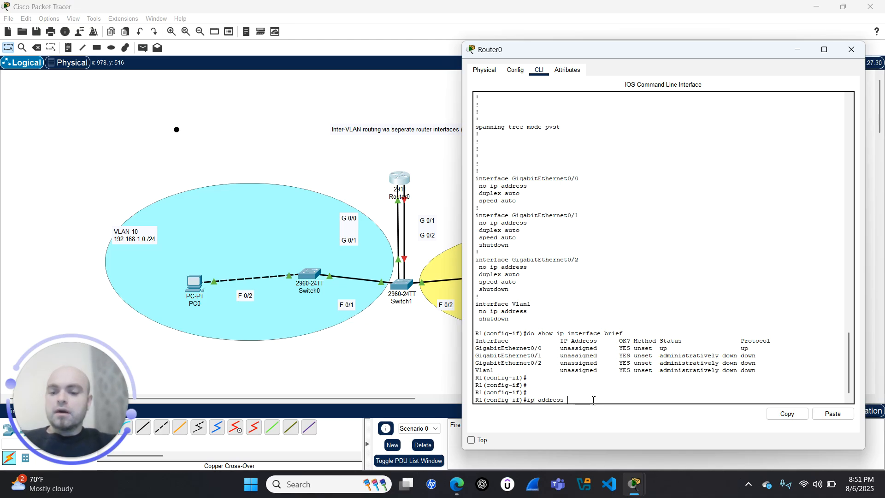
text( 192.168)
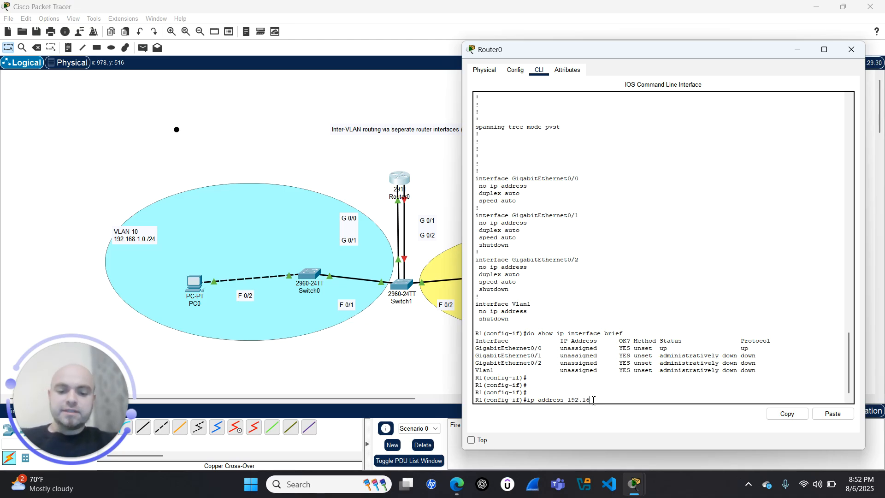
text(.1)
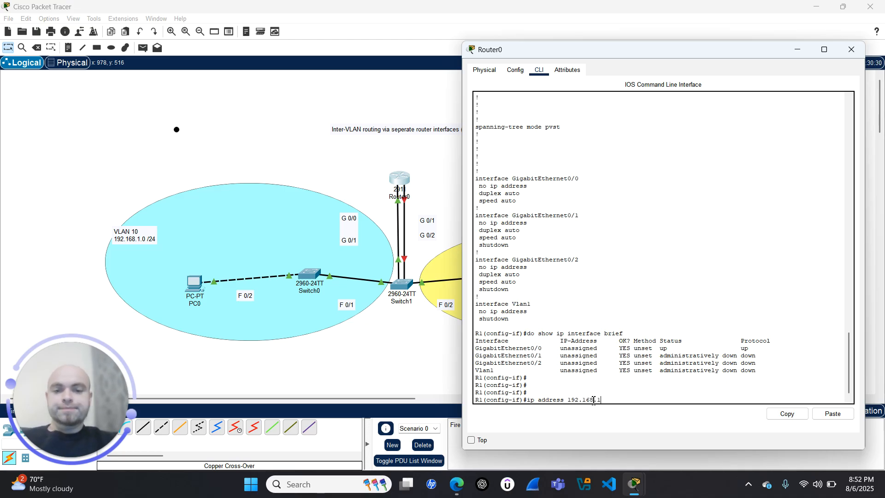
text(.1)
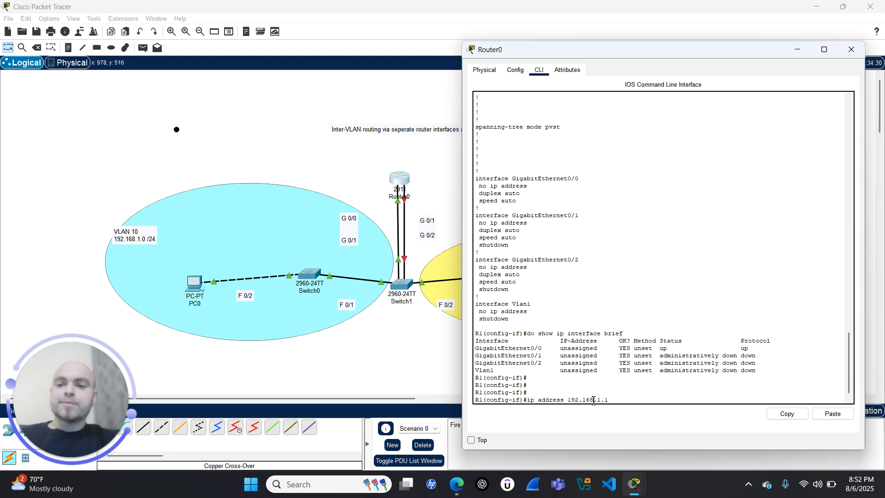
text(255.255.255.0)
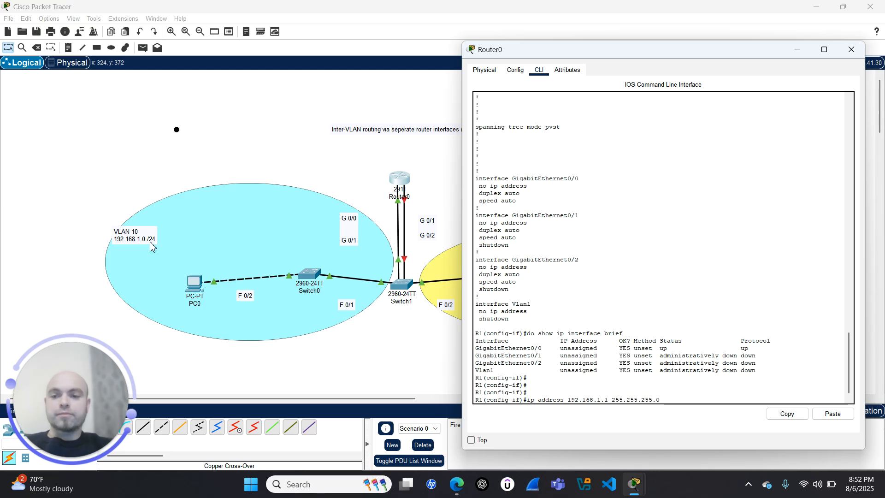
key(Return)
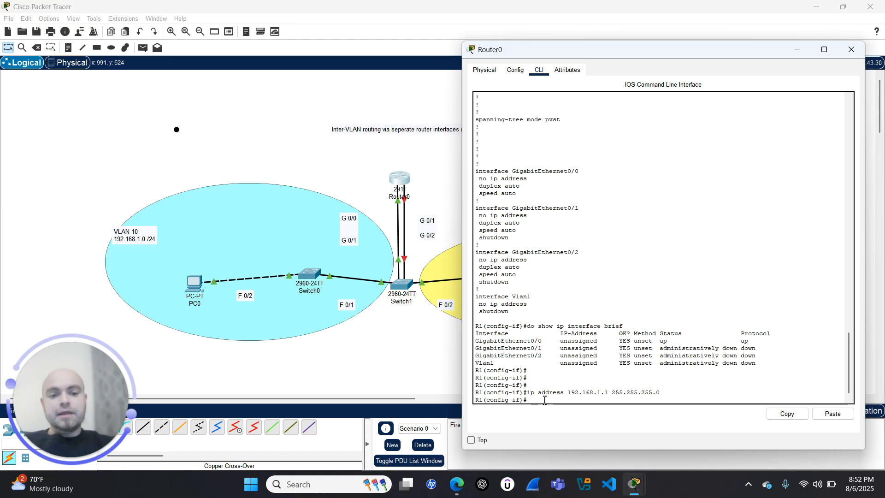
text(do show ip interface brief)
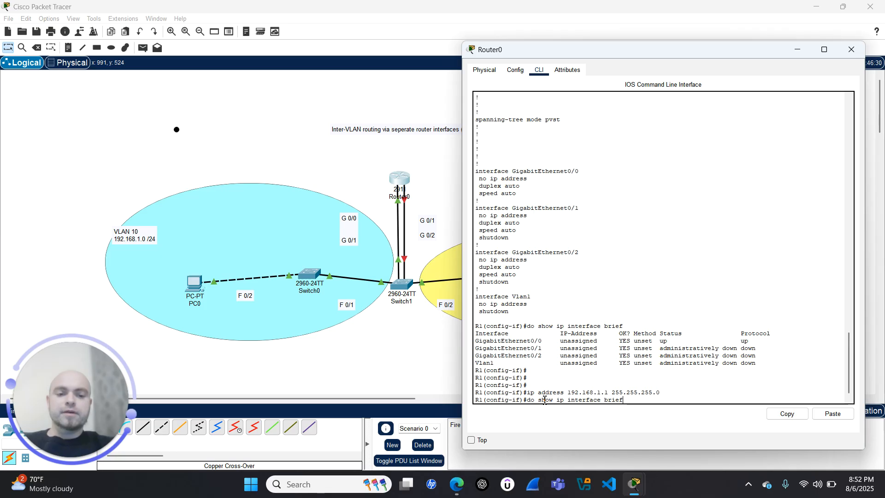
key(Return)
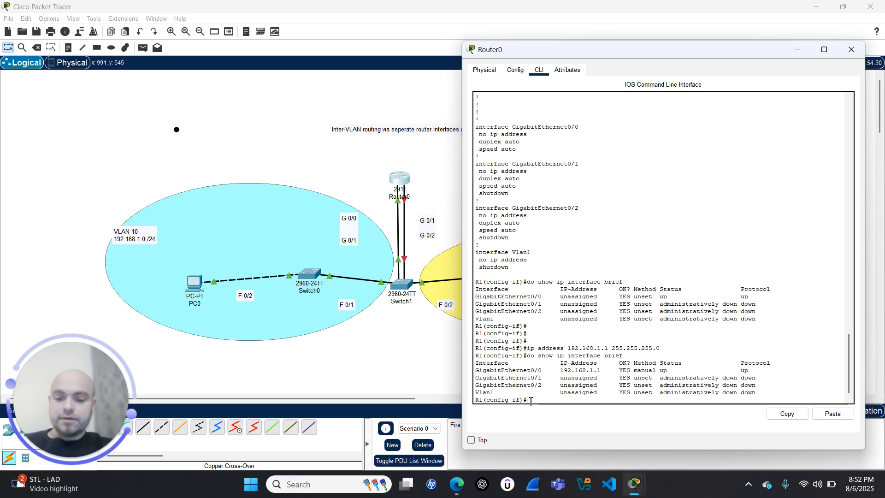
Step: Exit the g 0/0 configuration, enter interface g 0/1 on R1 and enable it with no shutdown
text(exit)
key(Return)
text(interface g 0/1)
key(Return)
key(Return)
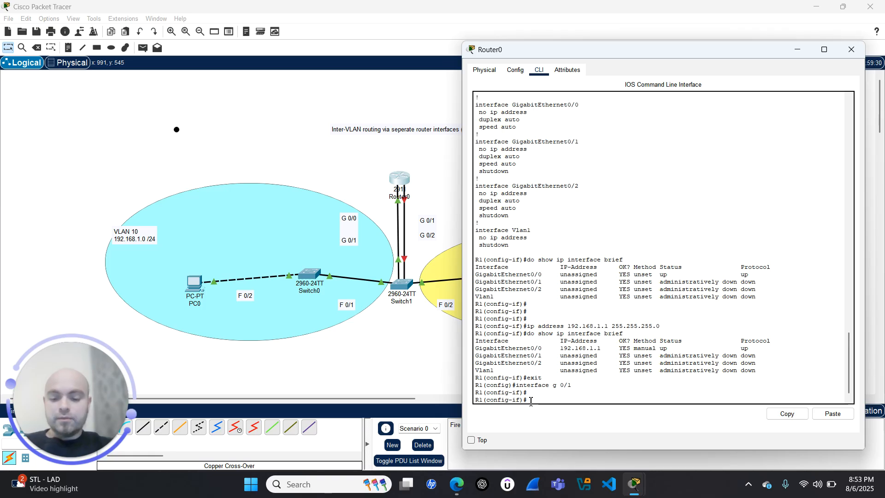
text(no shutdown)
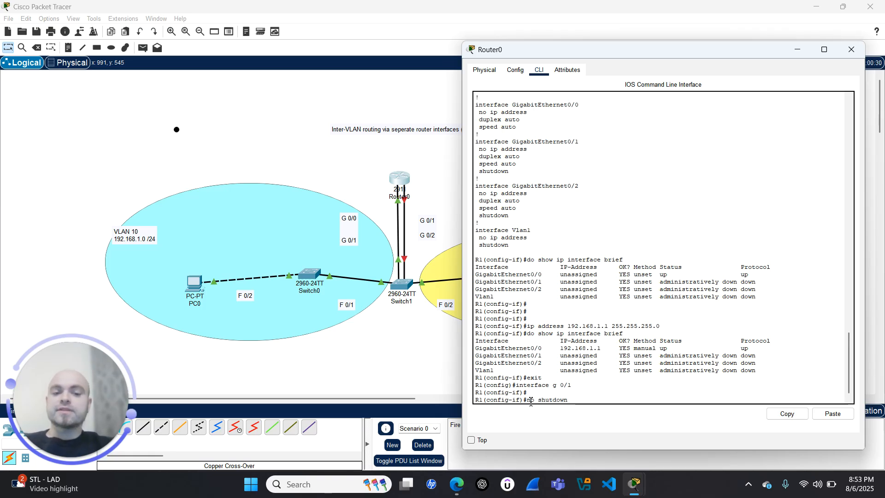
key(Return)
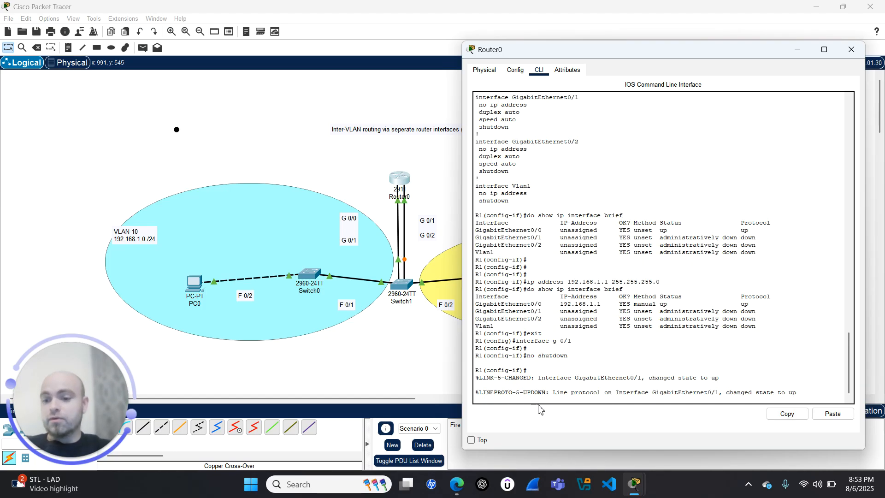
key(Return)
key(Return)
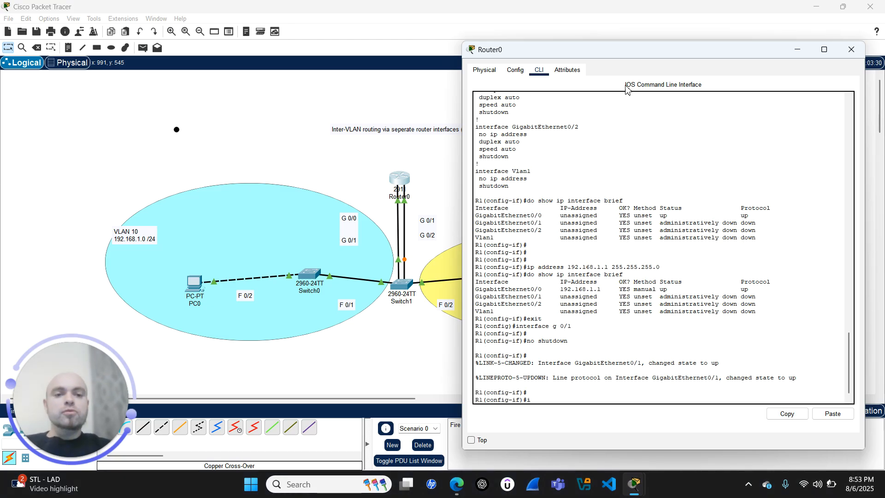
Step: Assign IP address 192.168.2.1 with mask 255.255.255.0 to R1's g 0/1 interface for VLAN 20
drag(652, 55, 341, 60)
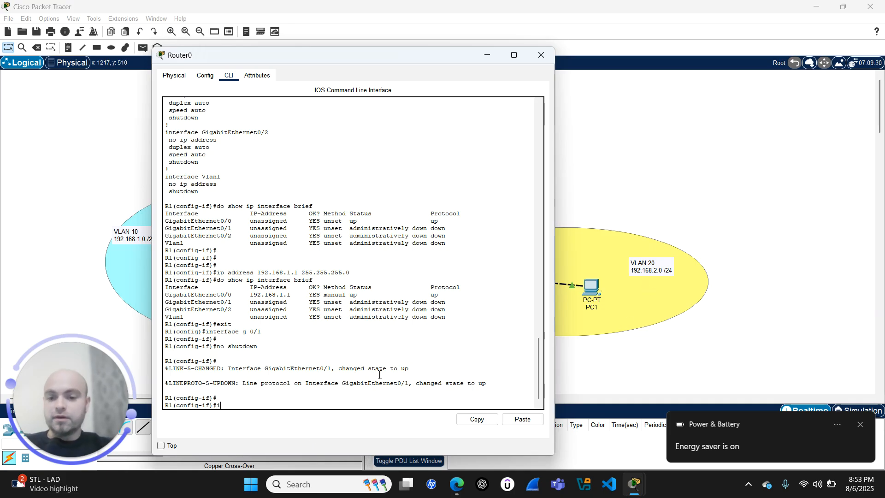
text(add)
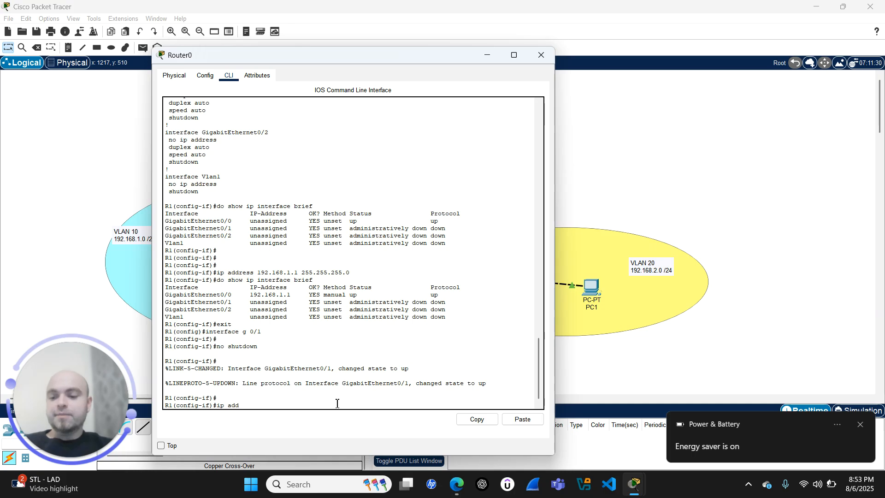
key(Tab)
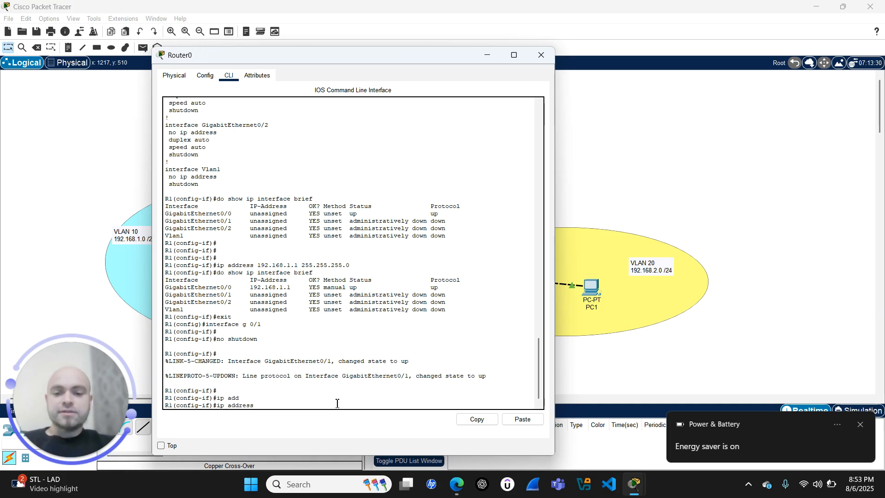
text(192.16)
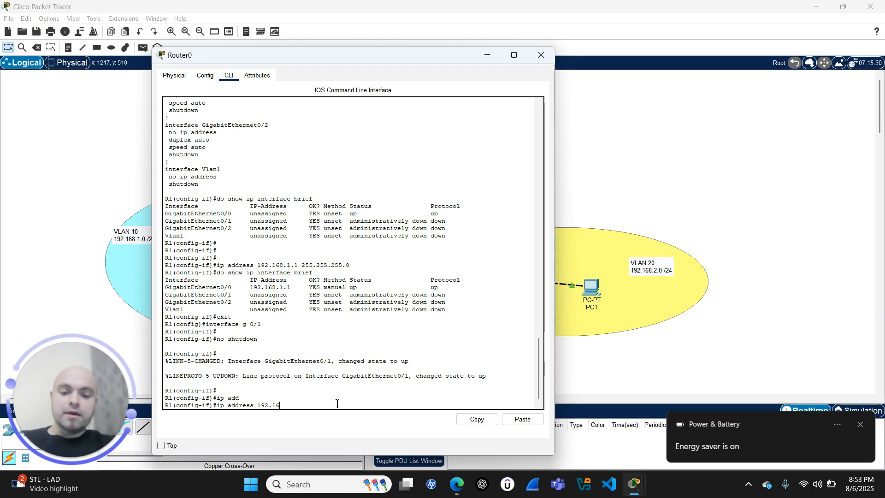
text(8.2.1 255.255)
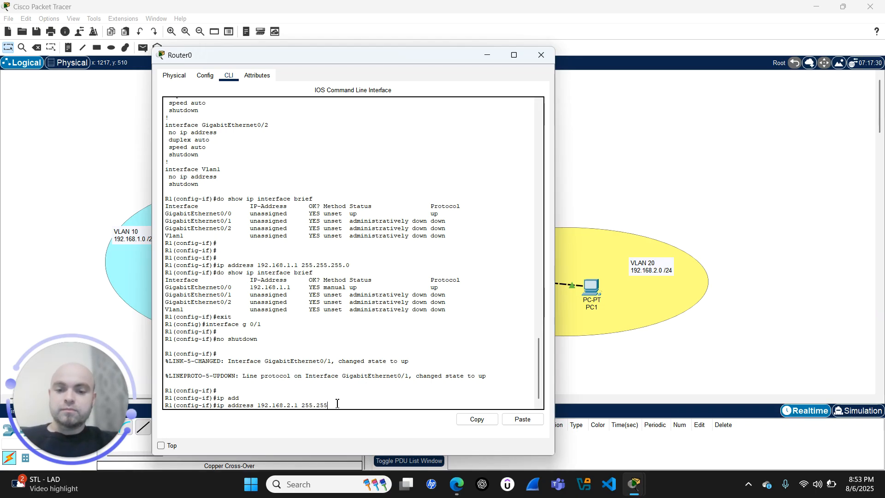
text(.255.0)
key(Return)
key(Return)
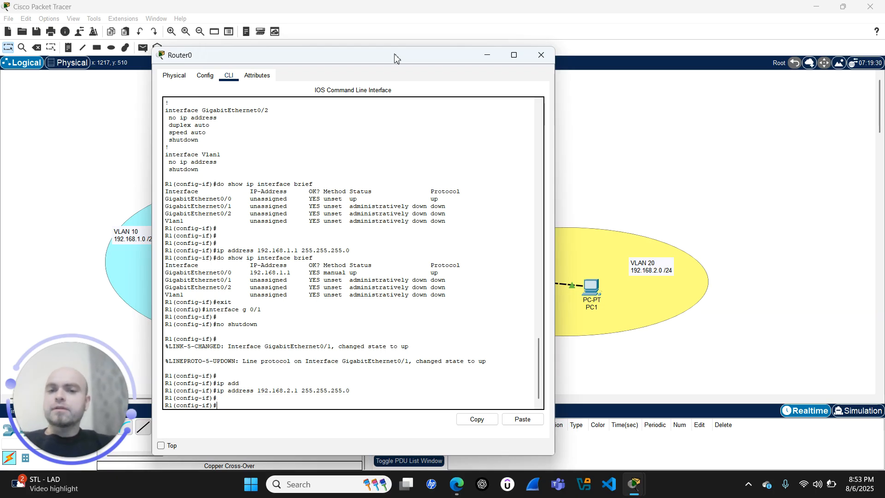
Step: Save R1's configuration with do write and close the router's window
drag(442, 52, 762, 46)
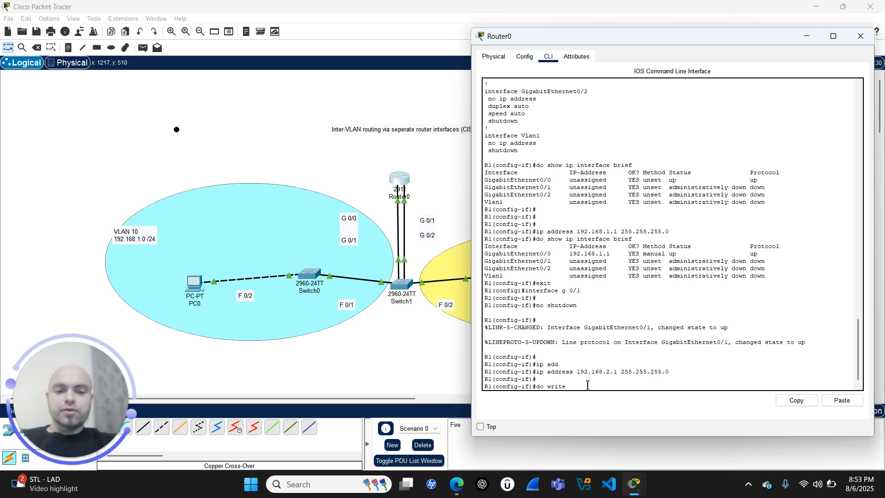
key(Return)
key(Return)
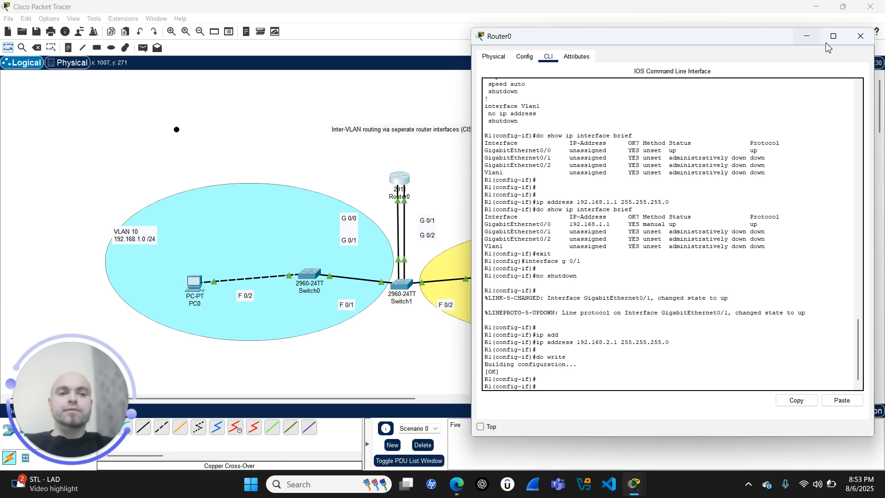
click(860, 36)
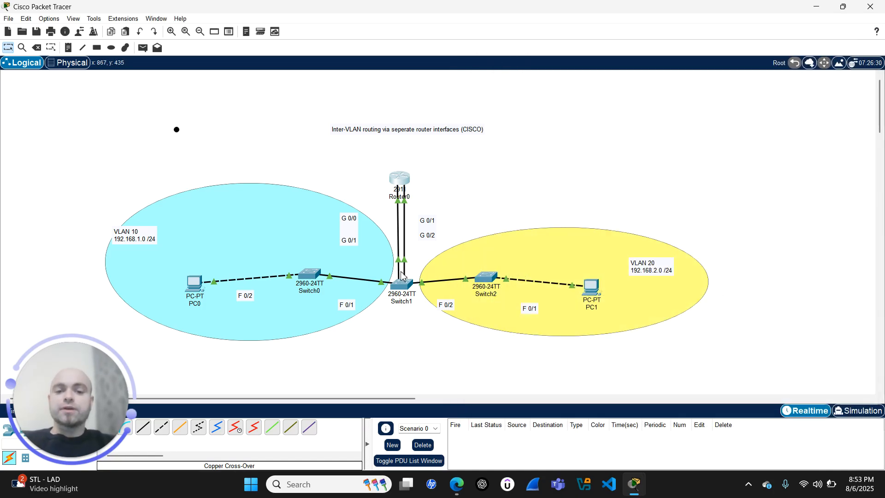
Step: Open Switch1's command line and enter global configuration mode with en and conf t
mouse_move(405, 286)
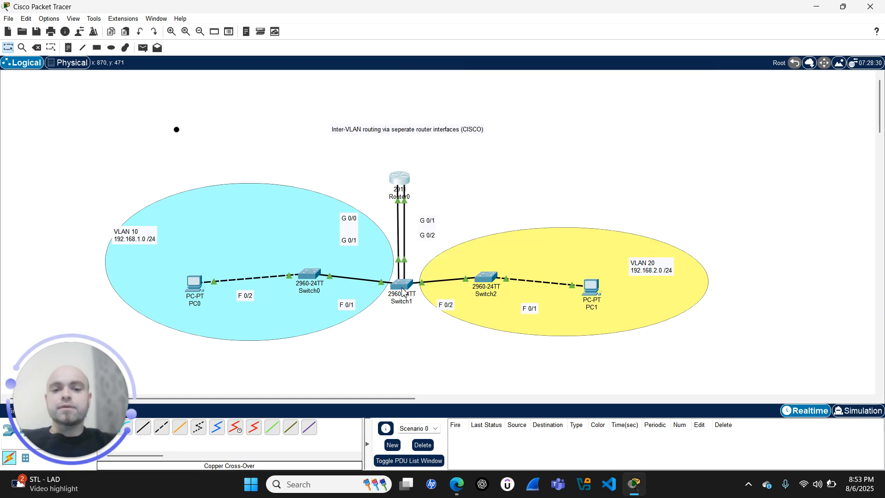
click(403, 288)
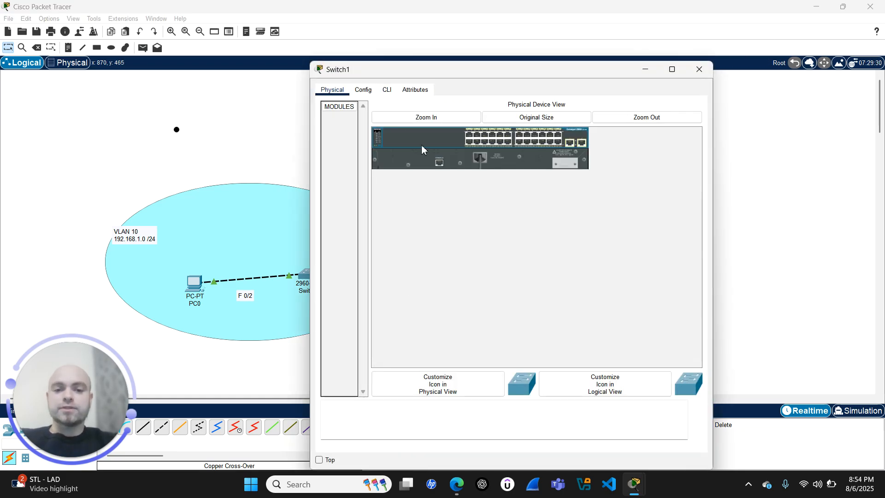
drag(443, 76, 599, 31)
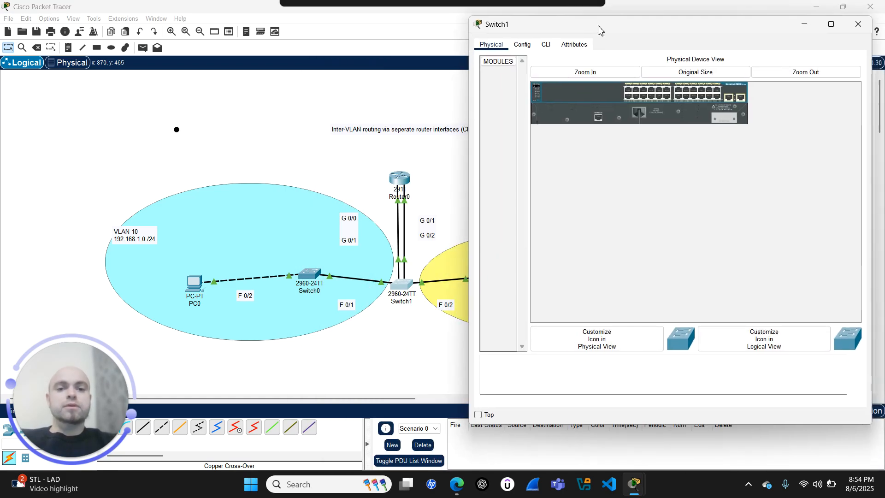
click(544, 43)
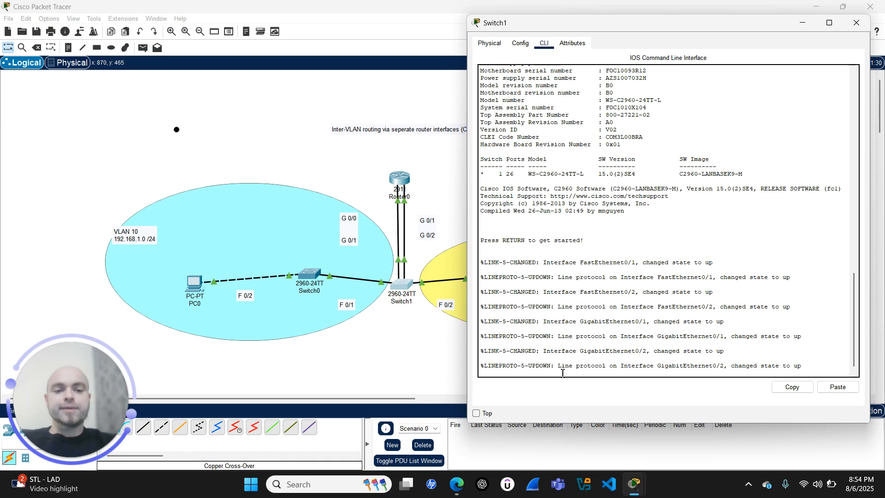
key(Return)
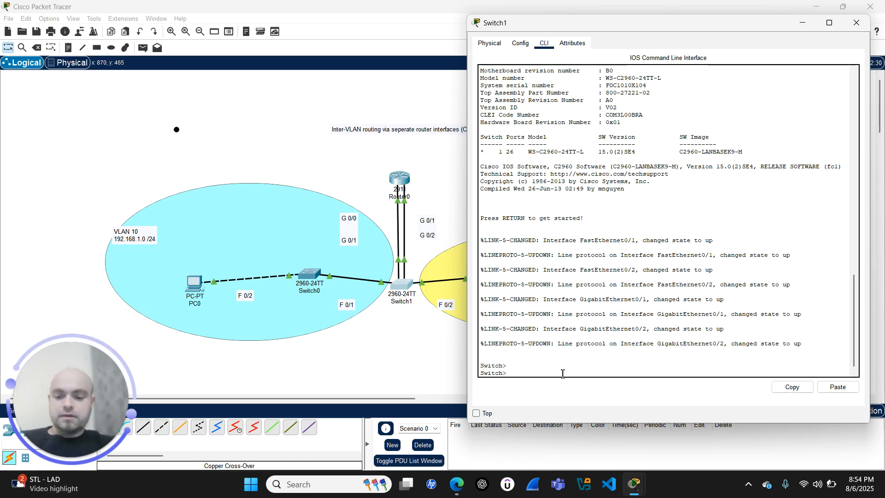
text(en)
key(Return)
text(conf t)
key(Return)
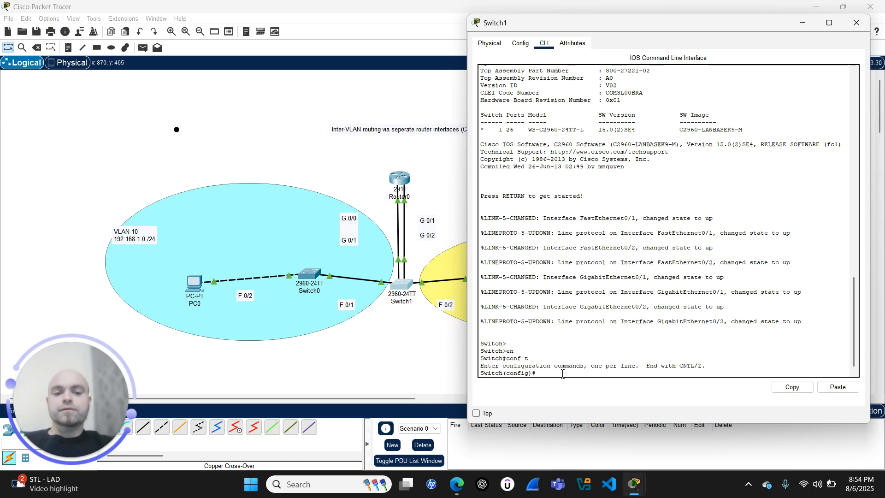
key(Return)
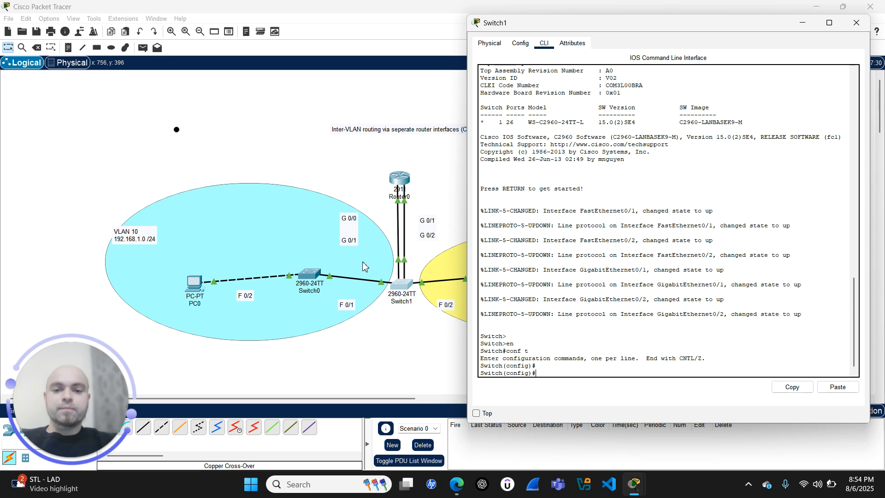
Step: Set Switch1's interface g 0/1 to access mode with switchport mode access
text(interface g 0/1)
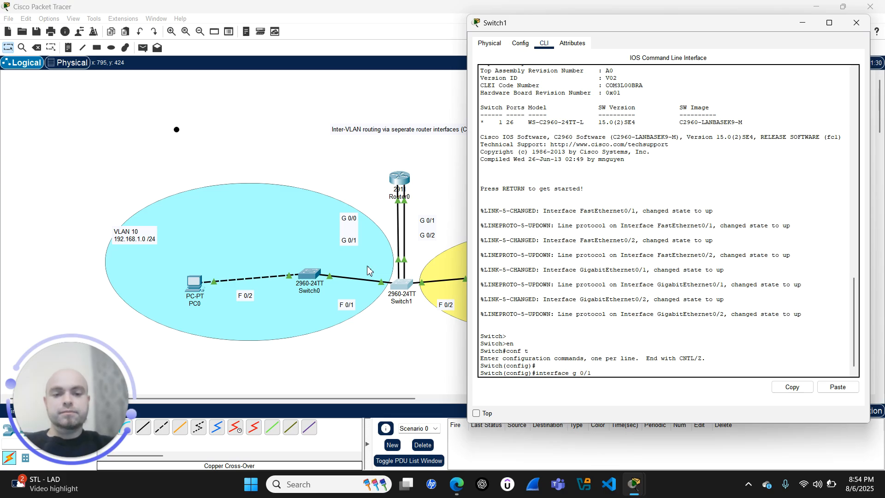
key(Return)
key(Return)
key(Return)
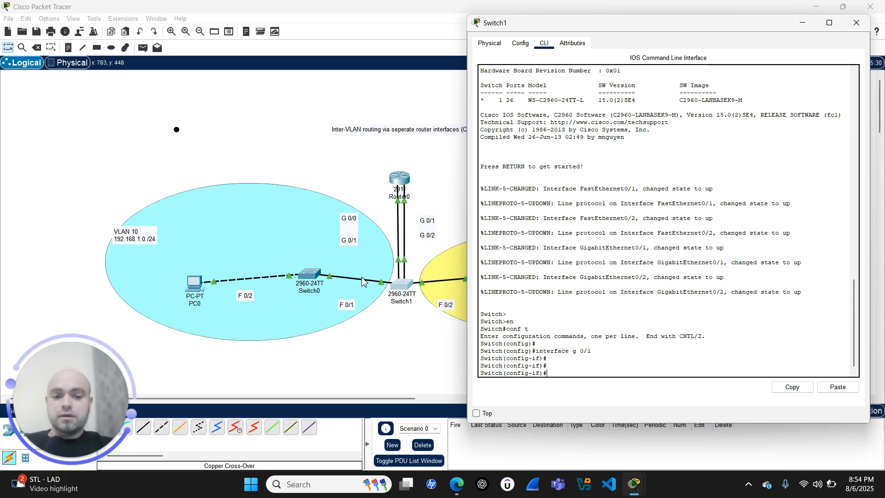
text(hport mode acc)
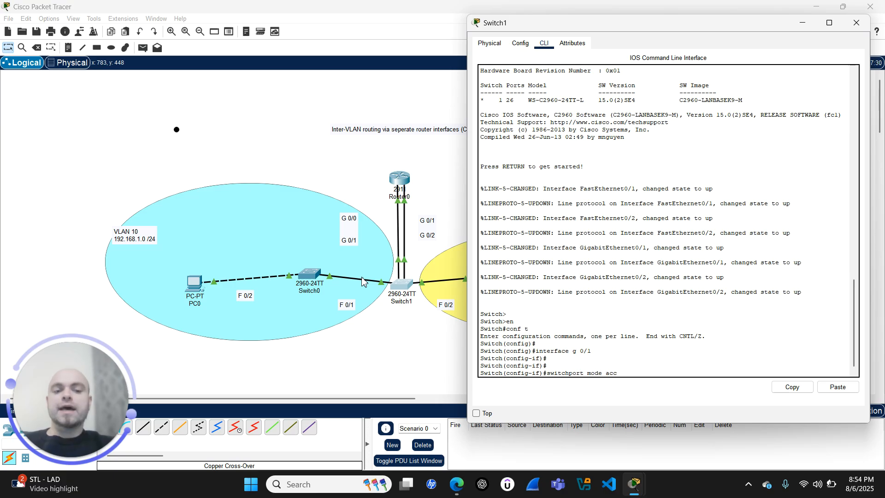
text(ess)
key(Return)
key(Return)
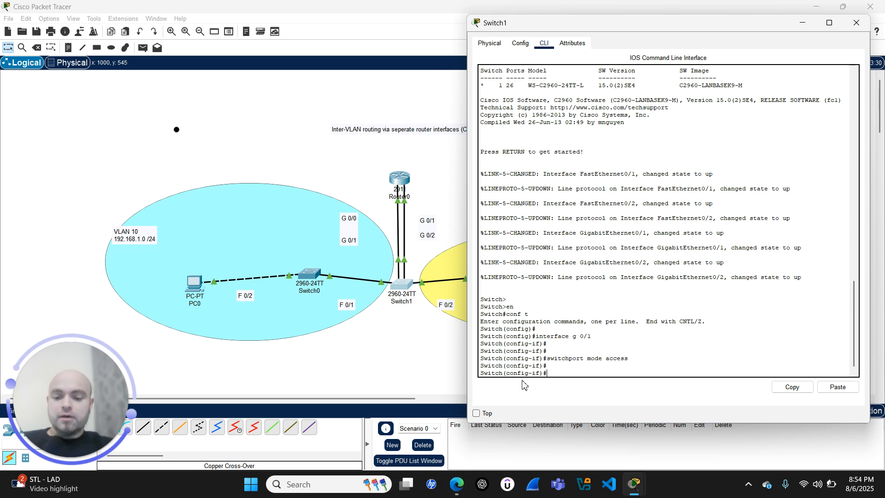
Step: Assign Switch1's interface g 0/1 to VLAN 10 with switchport access vlan 10
text(itchport access vlan 1)
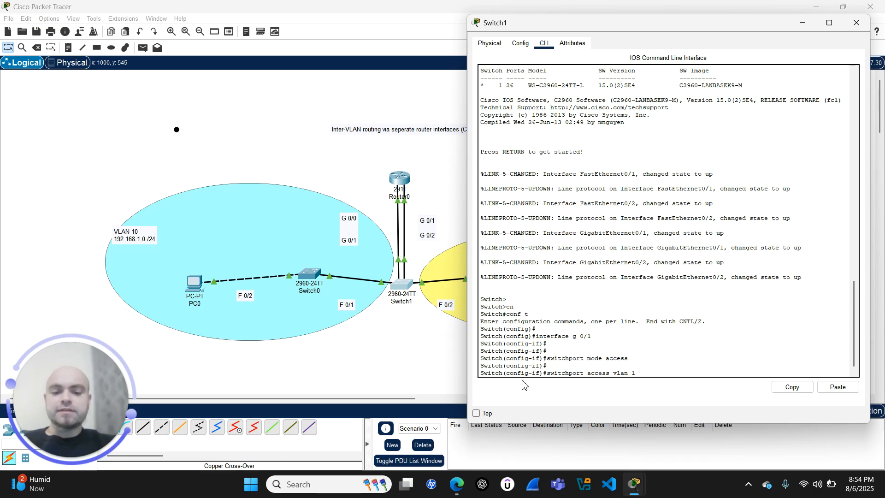
key(Return)
key(Return)
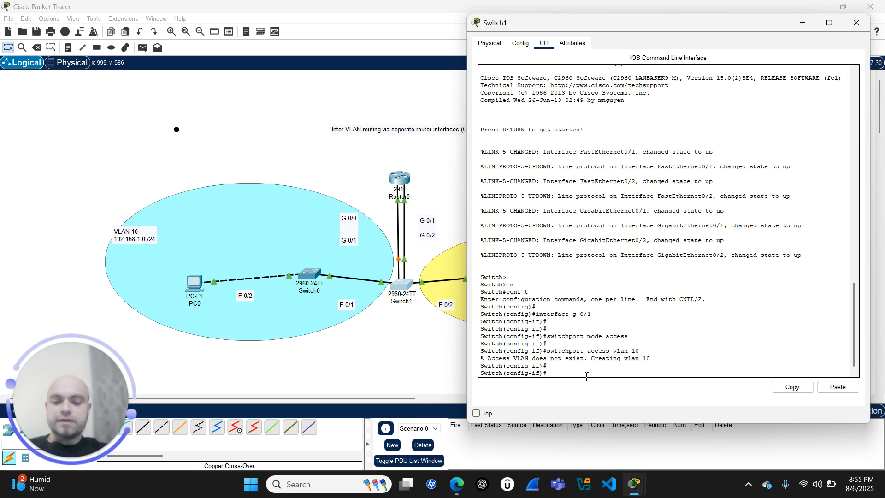
text(n)
text(l)
key(BackSpace)
key(BackSpace)
key(BackSpace)
key(BackSpace)
key(BackSpace)
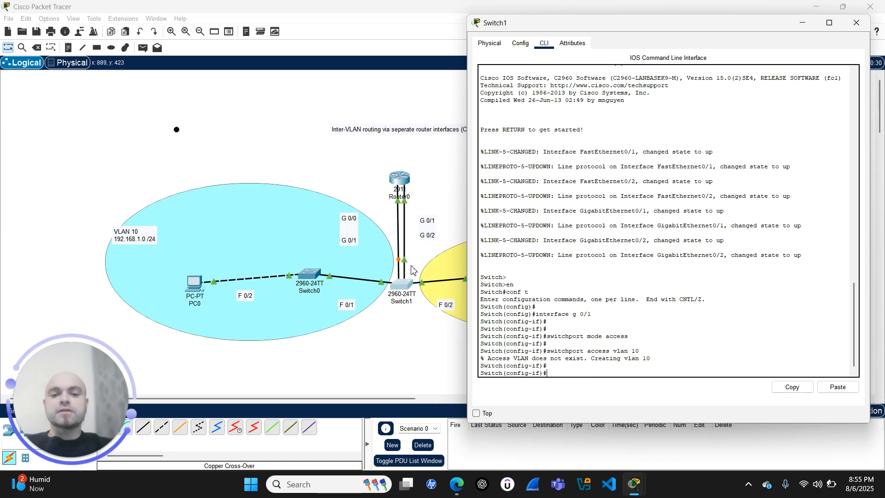
click(406, 286)
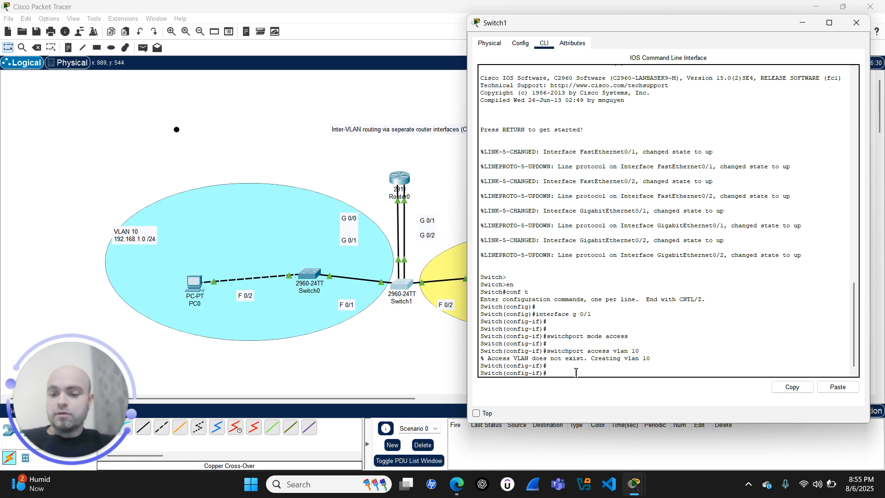
Step: Exit interface g 0/1 and set Switch1's interface g 0/2 to access mode with switchport mode access
text(xit)
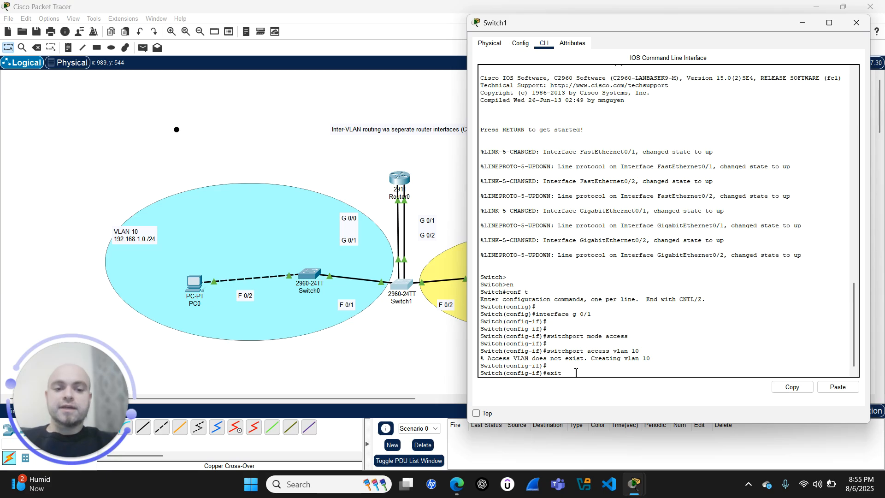
key(Return)
text(interface)
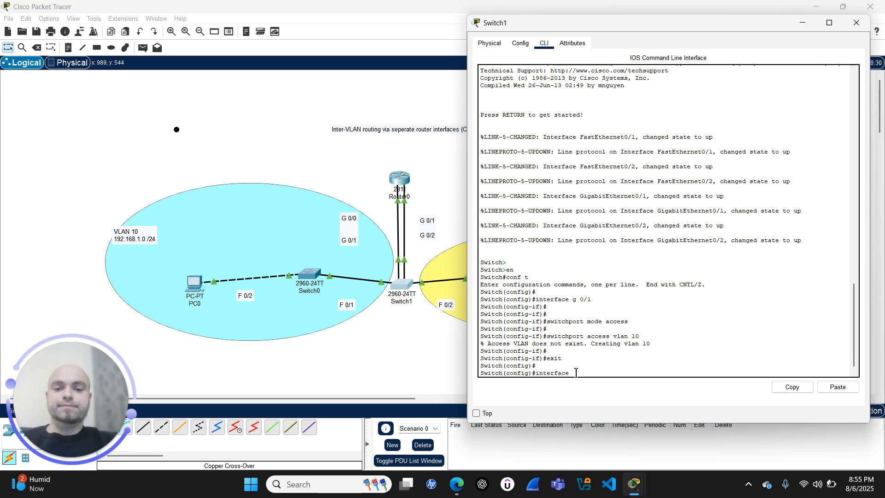
text( g 0/2)
key(Return)
key(Return)
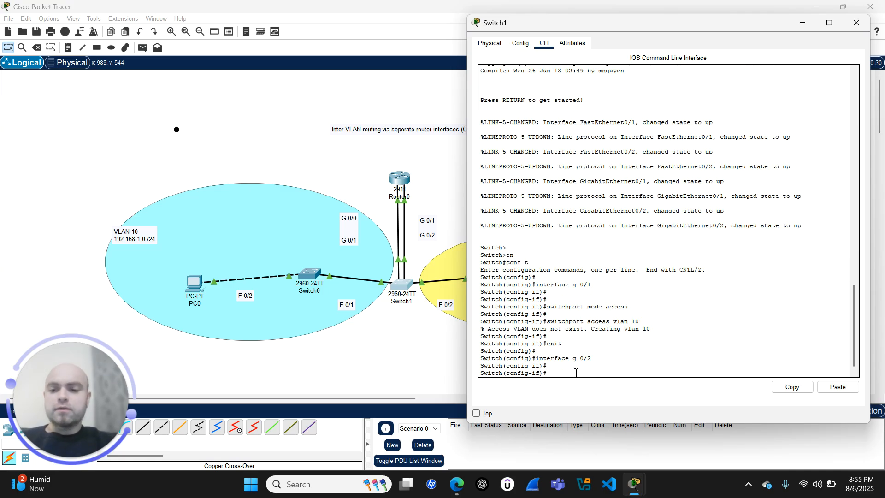
text(switchport)
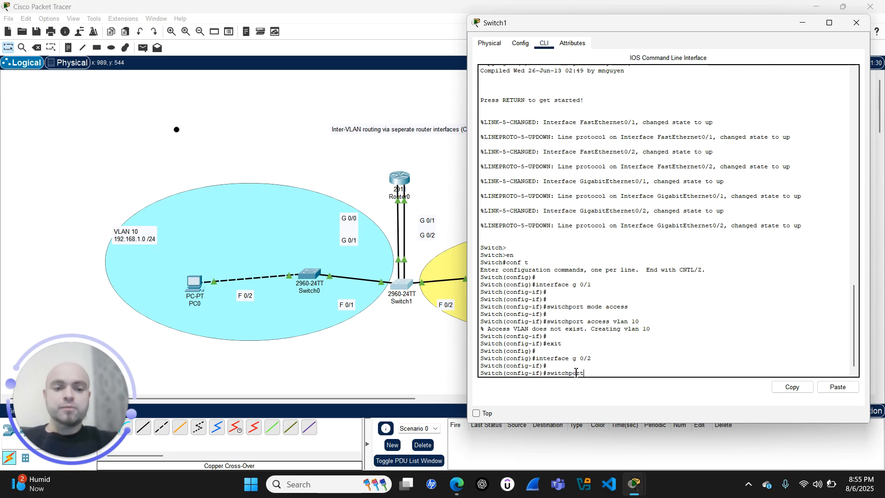
text( mode access)
key(Return)
key(Return)
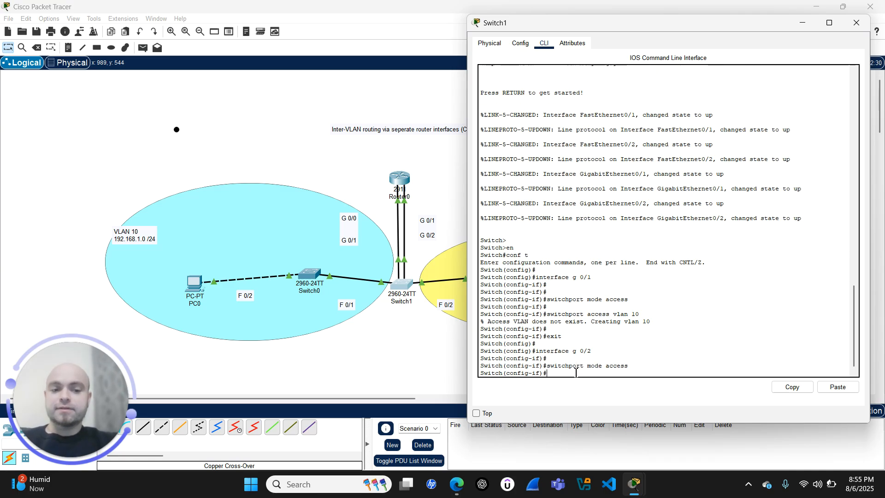
Step: Assign Switch1's interface g 0/2 to VLAN 20 with switchport access vlan 20
text(switchport)
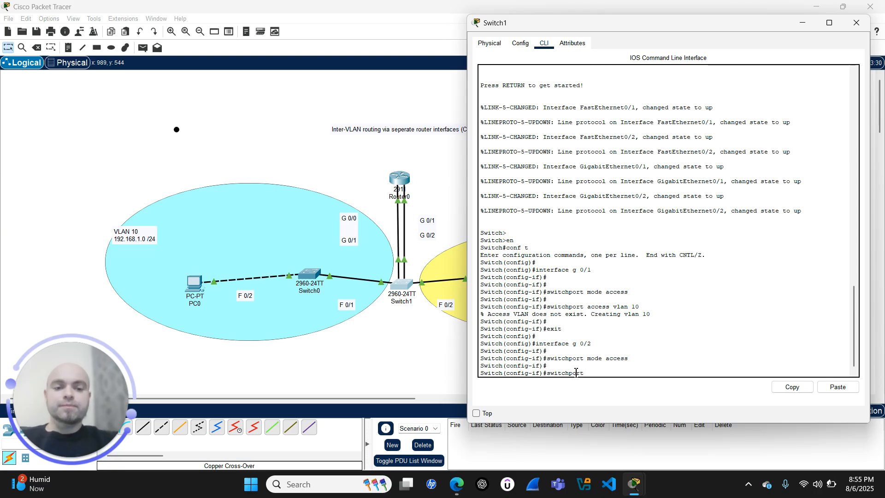
text( access)
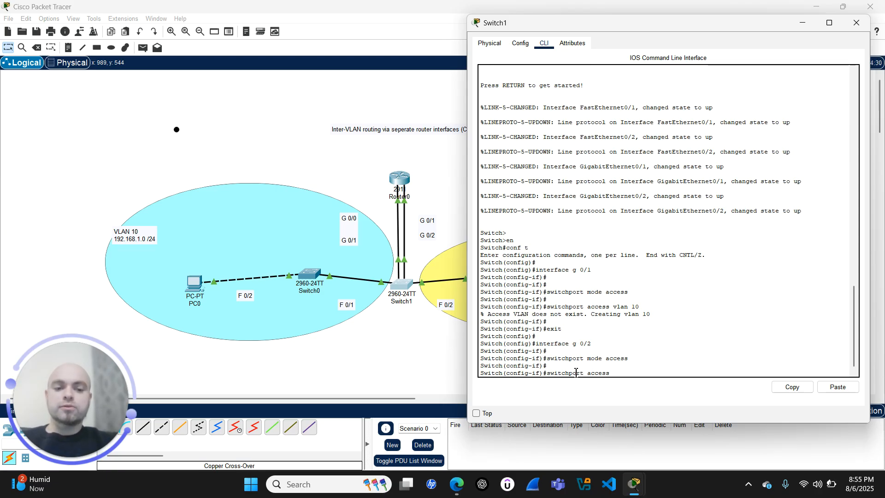
text( vlan 20)
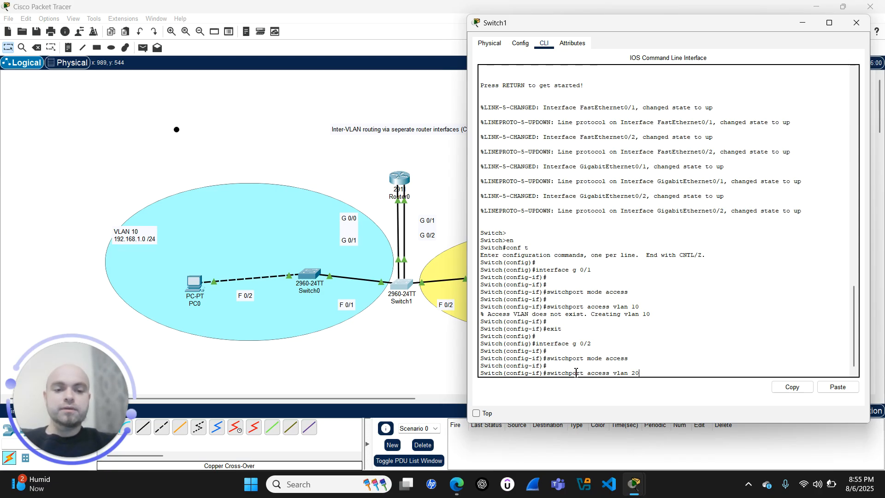
key(Return)
key(Return)
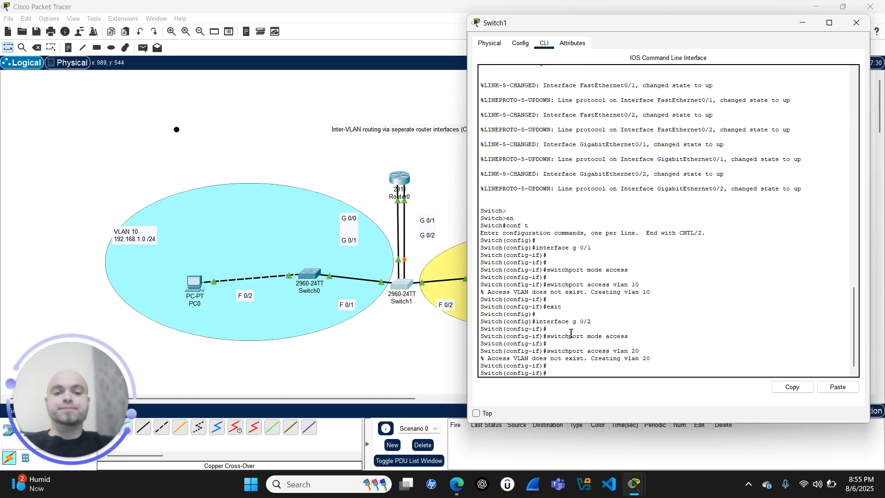
Step: Display Switch1's running configuration and examine the VLAN and mode settings of GigabitEthernet0/1 and GigabitEthernet0/2
mouse_move(713, 29)
mouse_down()
mouse_move(732, 50)
mouse_move(705, 22)
mouse_move(706, 29)
mouse_up()
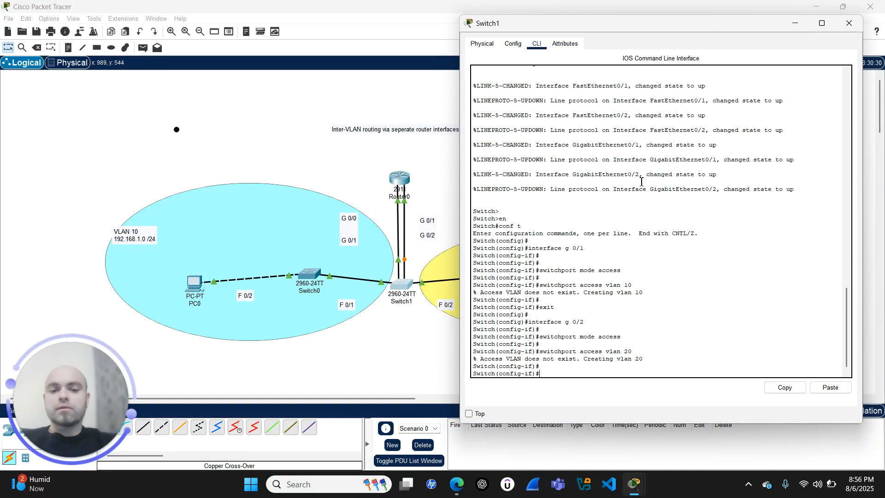
text(show run)
key(Return)
key(Return)
key(Return)
key(Return)
key(Return)
key(Return)
key(Return)
key(Return)
key(Return)
key(Return)
key(Return)
key(Return)
key(Return)
key(Return)
key(Return)
key(Return)
key(Return)
key(Return)
key(Return)
key(Return)
key(Return)
key(Return)
key(Return)
key(Return)
key(Return)
key(Return)
key(Return)
key(Return)
key(Return)
key(Return)
key(Return)
key(Return)
key(Return)
key(Return)
key(Return)
key(Return)
key(Return)
key(Return)
key(Return)
key(Return)
key(Return)
key(Return)
key(Return)
key(Return)
key(Return)
key(Return)
key(Return)
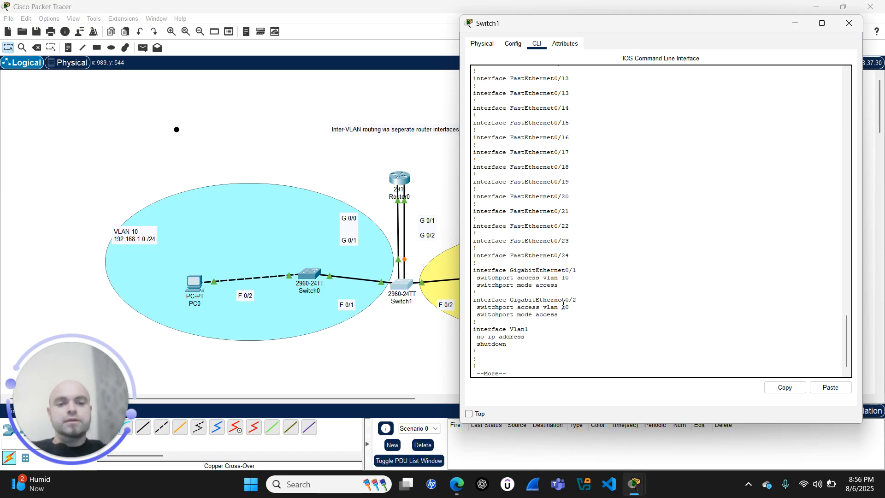
key(Return)
key(Return)
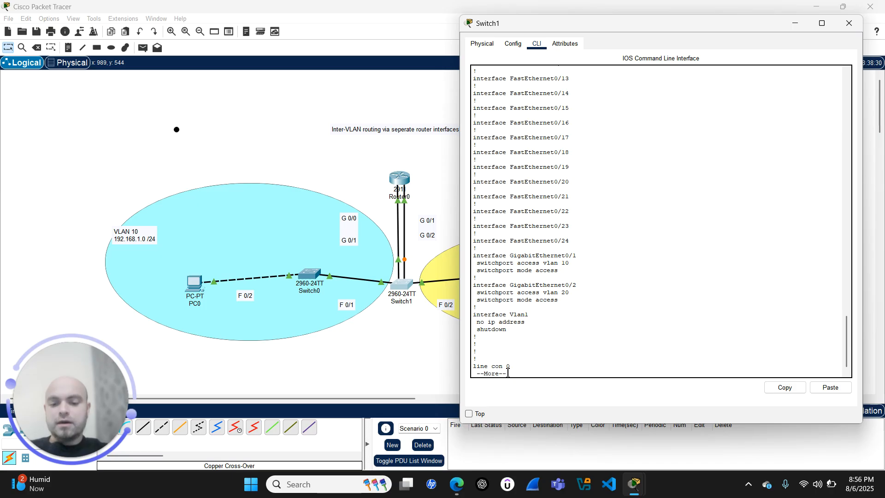
key(q)
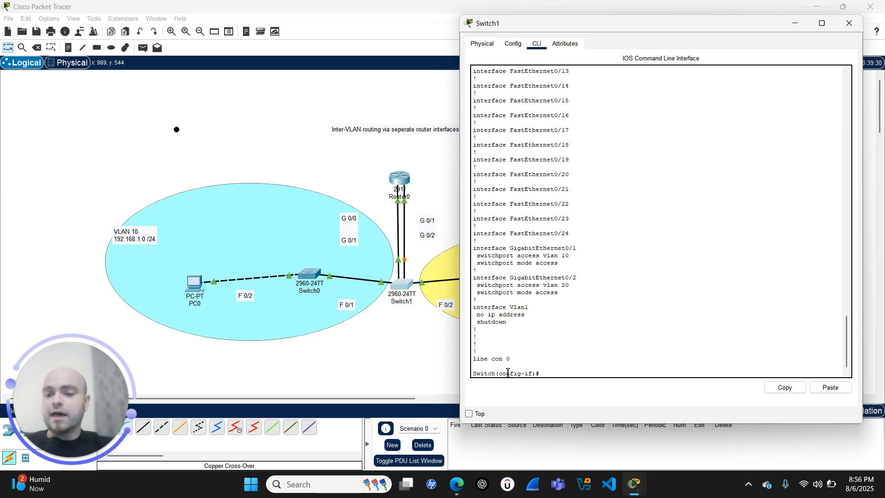
Step: Exit interface g 0/2 and enter Switch1's VLAN 10 interface with interface vlan 10
text(exit)
key(Return)
key(Return)
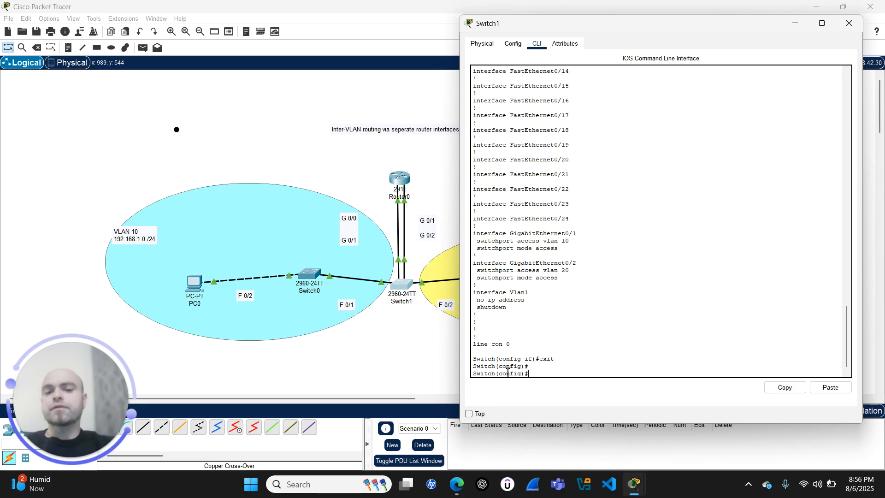
text(interface vlan 10)
key(Return)
key(Return)
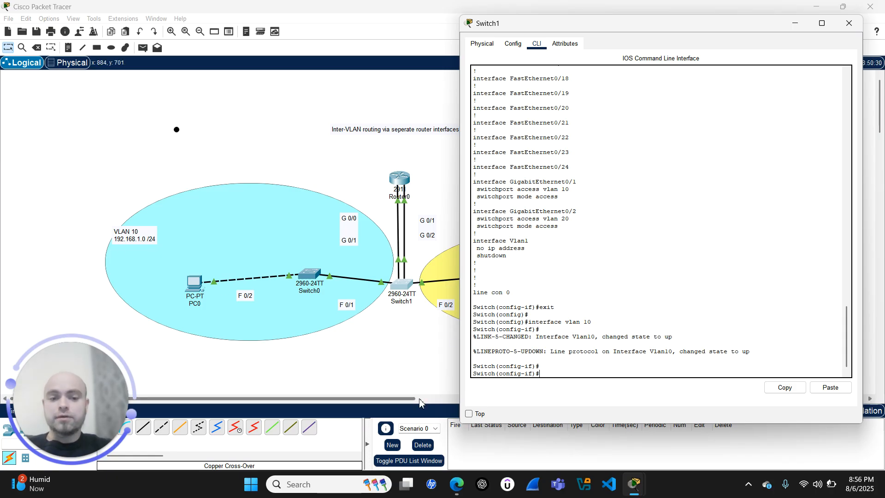
Step: Assign IP address 192.168.1.254 with mask 255.255.255.0 to Switch1's VLAN 10 interface and save the configuration with do write
text(192.168.1.2)
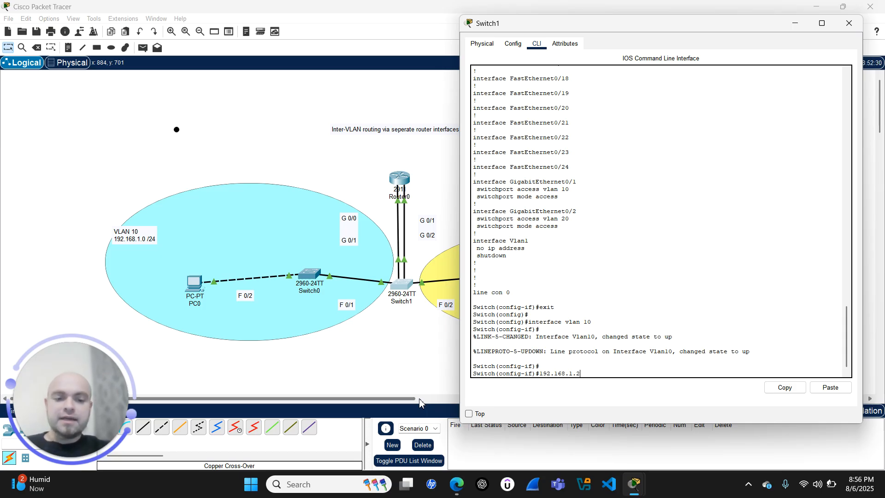
text(54 255.25)
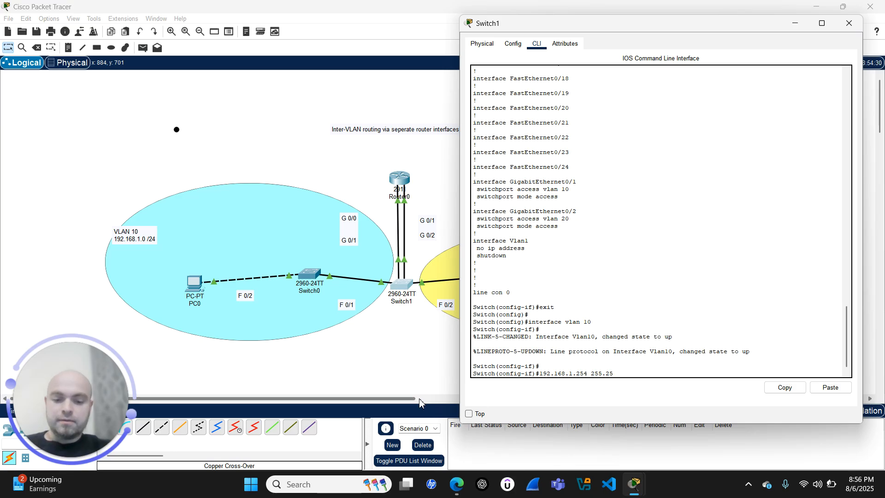
text(5.255.0)
key(Return)
key(Return)
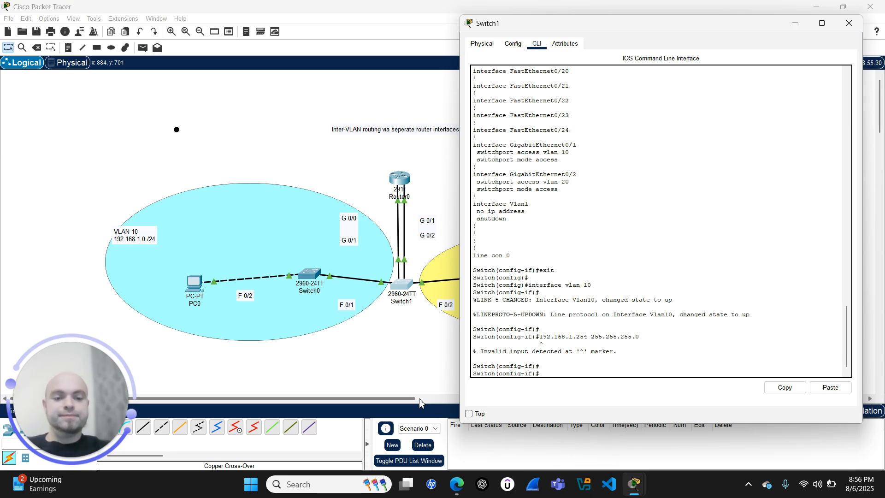
key(Up)
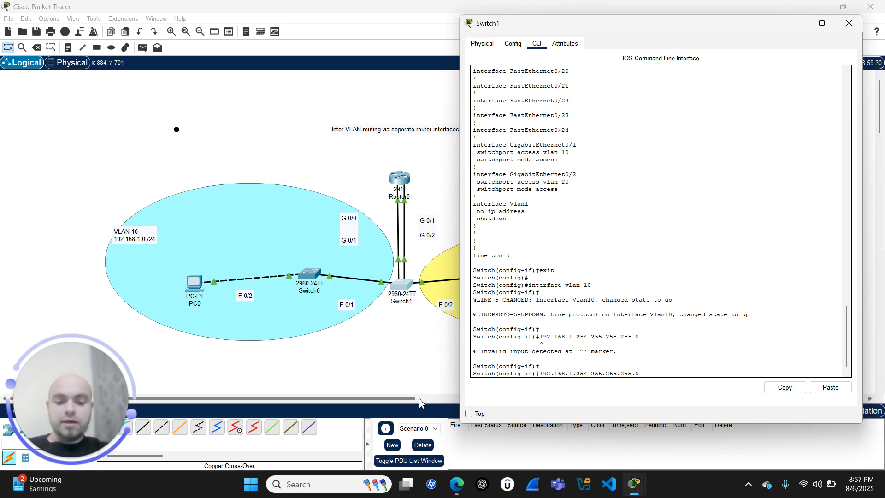
text(ip address)
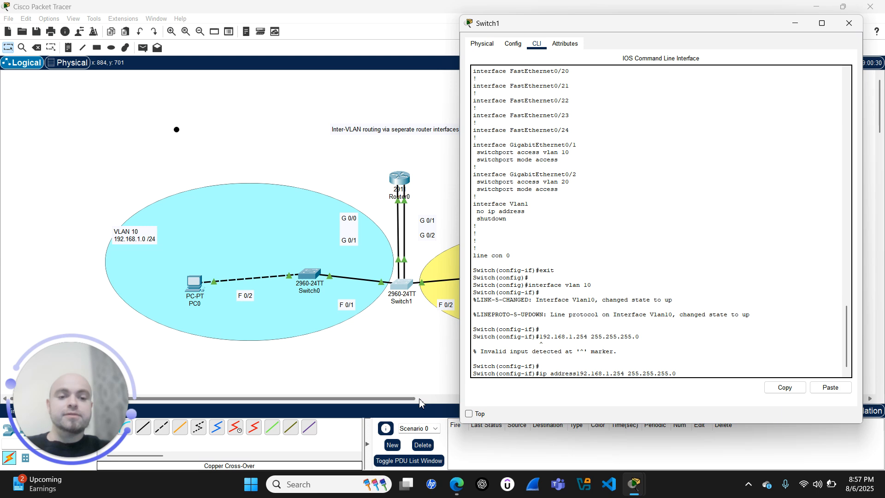
key(Return)
key(Return)
text(do write)
key(Return)
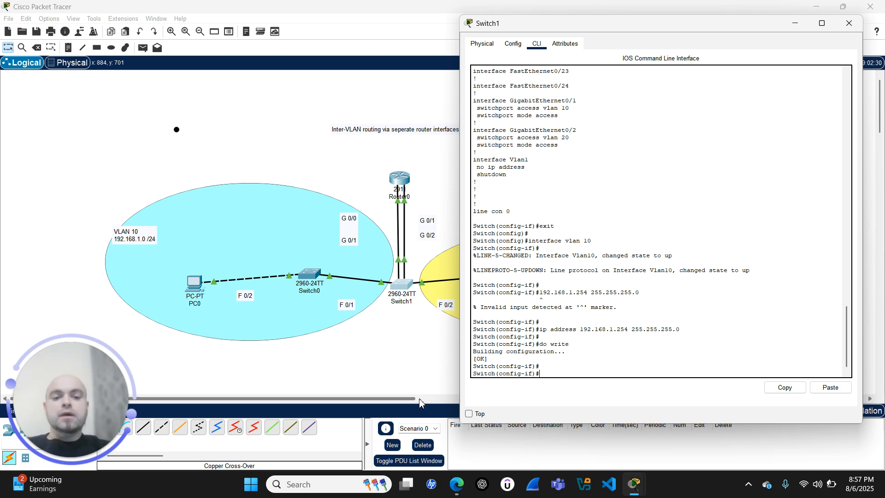
text(e)
key(BackSpace)
text(inter)
key(BackSpace)
key(BackSpace)
key(BackSpace)
key(BackSpace)
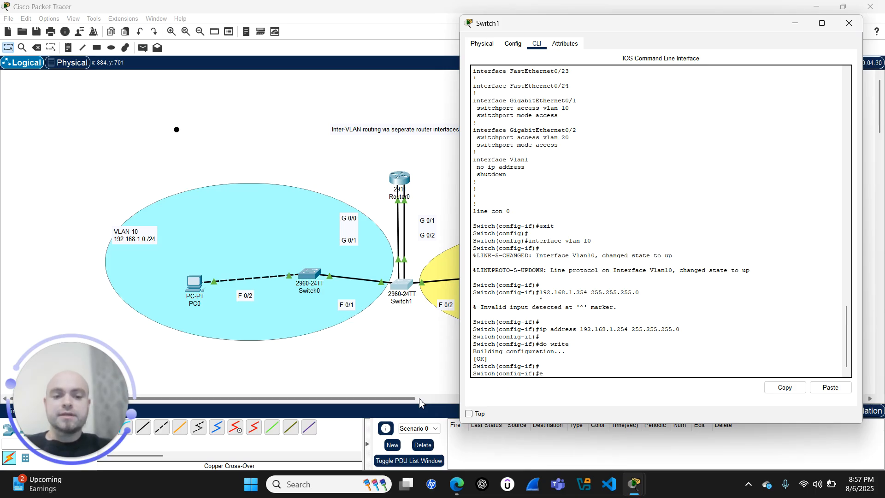
Step: Exit the VLAN 10 interface and enter Switch1's VLAN 20 interface with interface vlan 20
text(xit)
key(Return)
key(Return)
text(interface vlan )
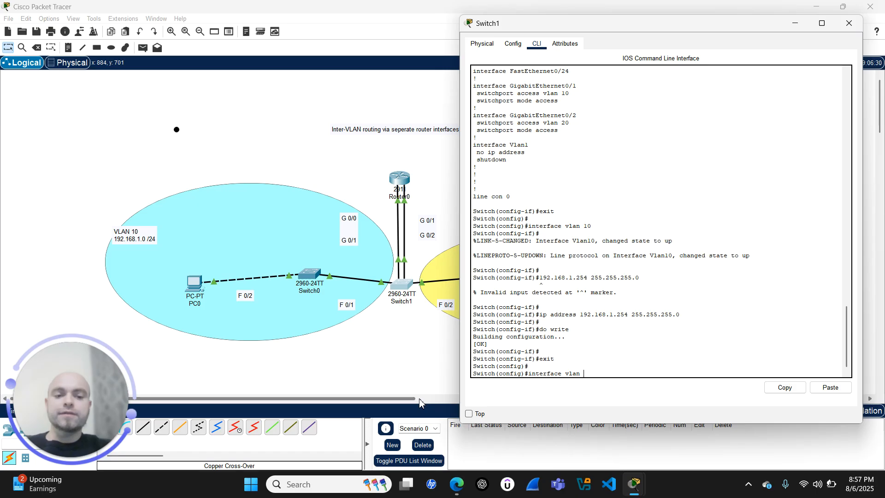
text(20)
key(Return)
key(Return)
key(Return)
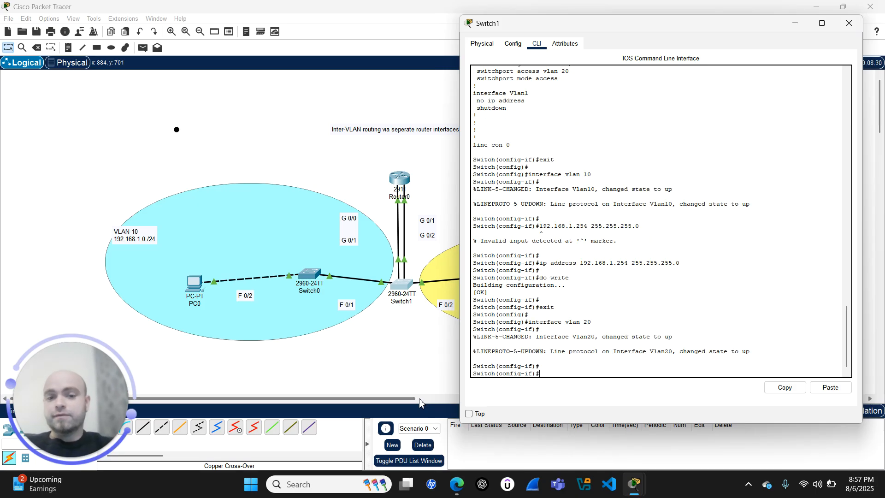
Step: Assign IP address 192.168.2.254 with mask 255.255.255.0 to Switch1's VLAN 20 interface
text(ip address)
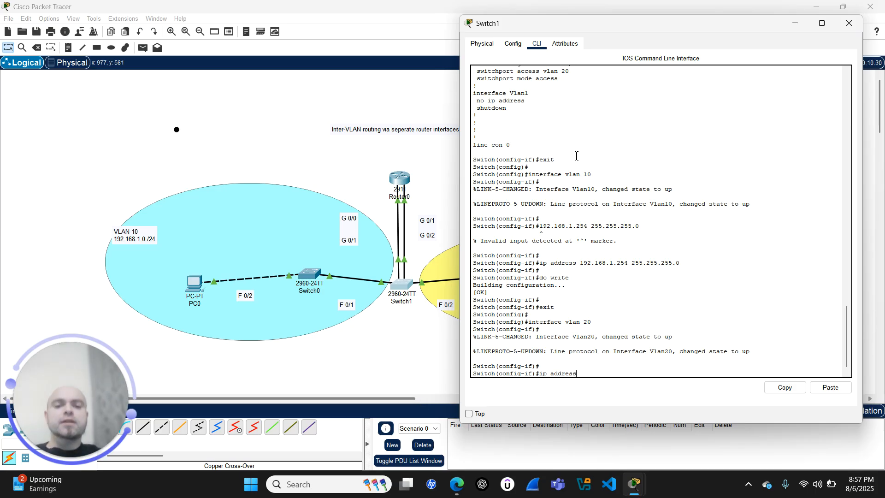
drag(729, 18, 361, 57)
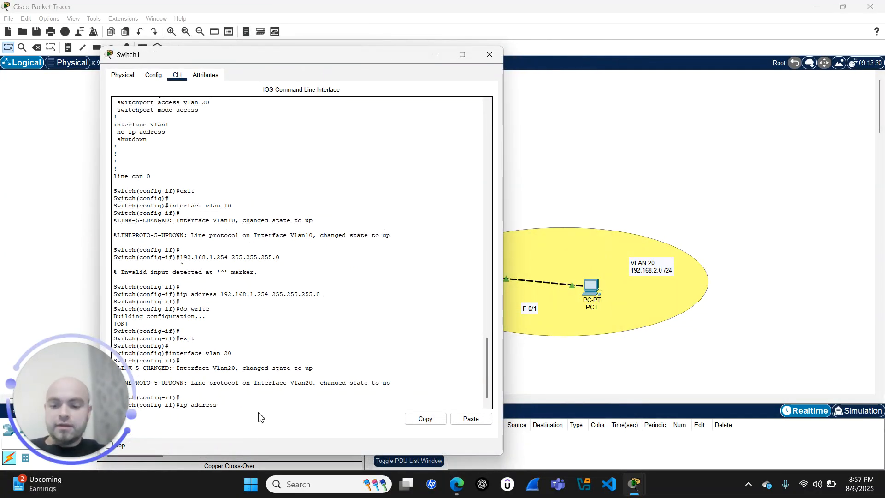
text(192.168.)
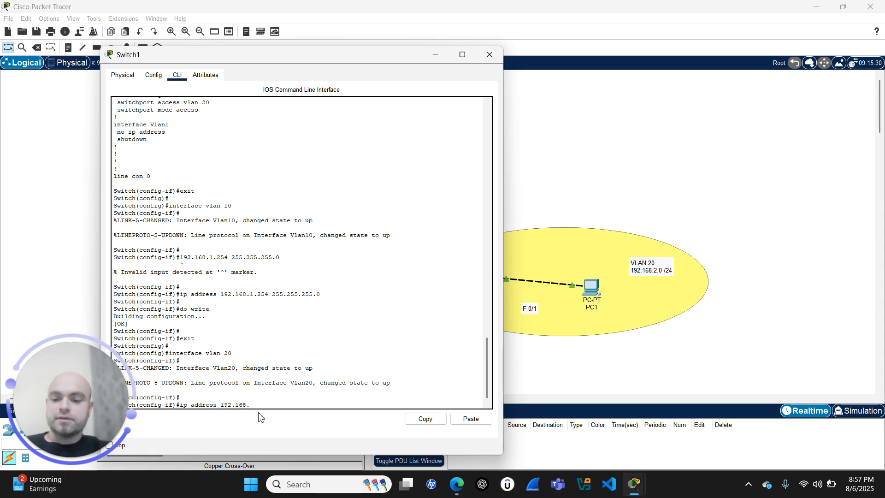
text(2.254 255.255.255.0)
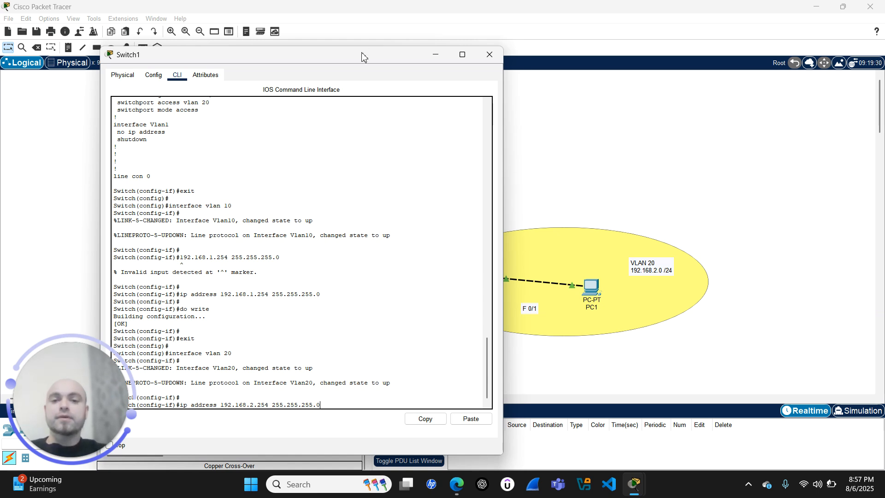
drag(362, 55, 607, 33)
key(Return)
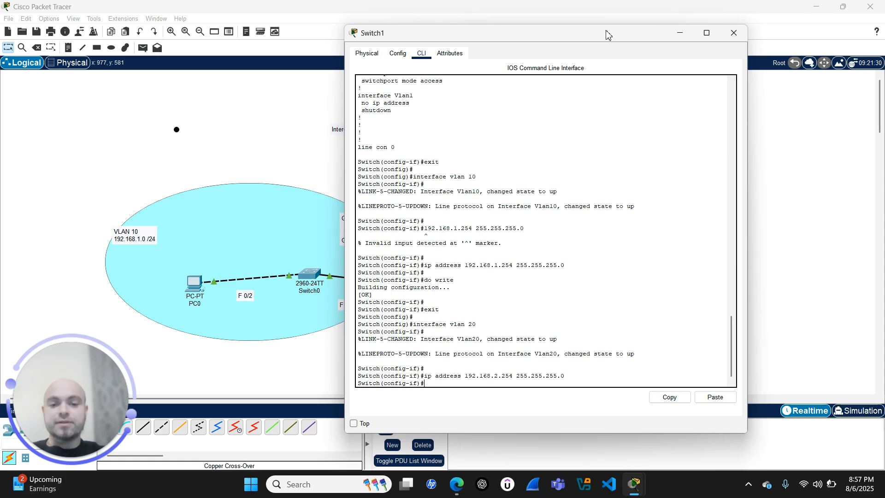
Step: Save Switch1's configuration with do write and move its window clear of the router and switch links in the topology
text(do write)
key(Return)
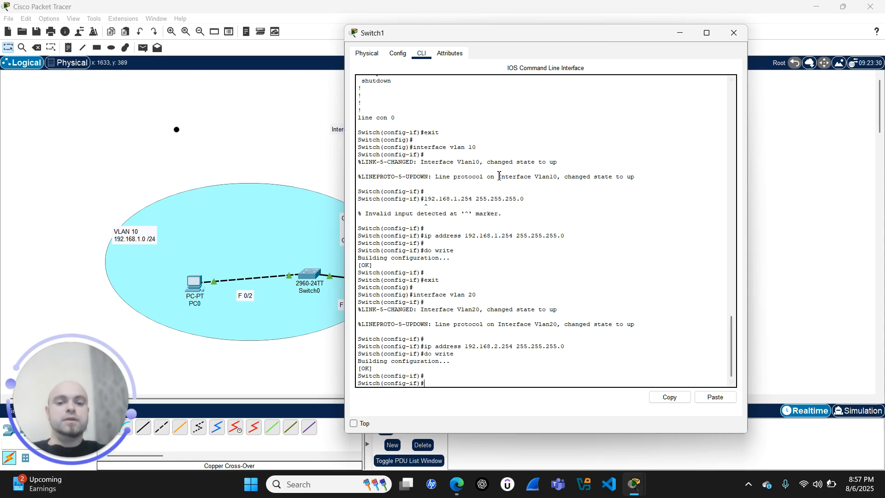
drag(659, 40, 790, 157)
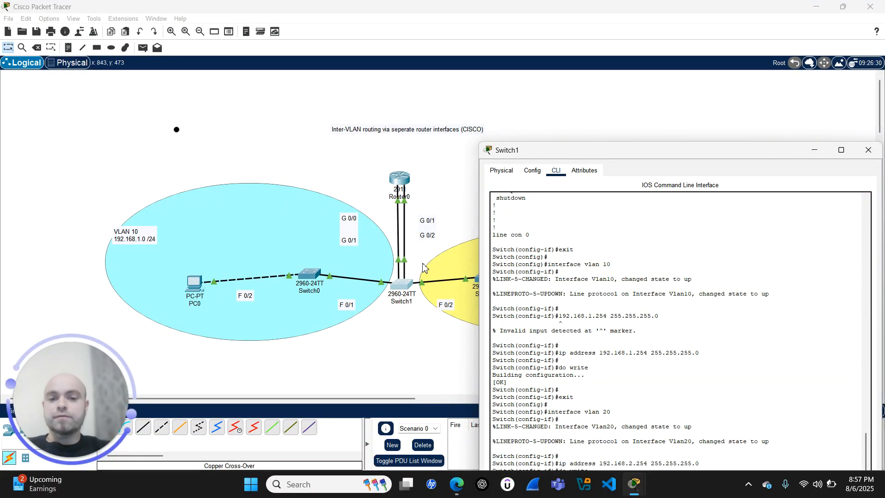
Step: Exit the VLAN 20 interface on Switch1 and enter interface f 0/1, keeping its window clear of the topology links
drag(604, 148, 597, 58)
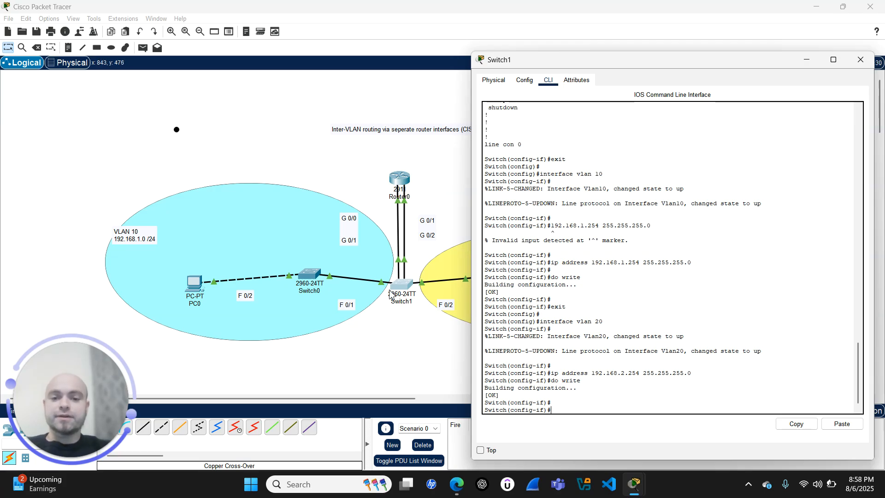
text(exit)
key(Return)
key(Return)
text(interface)
key(BackSpace)
key(BackSpace)
text(ace f)
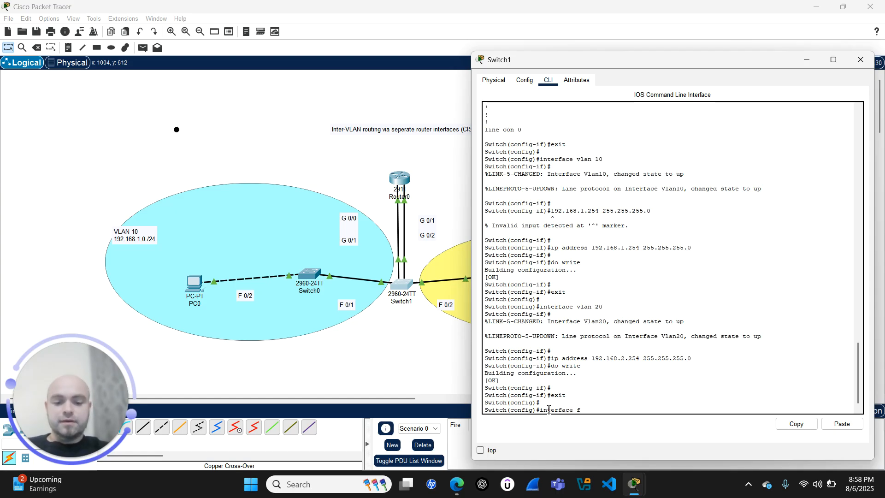
text( 0/1)
key(Return)
key(Return)
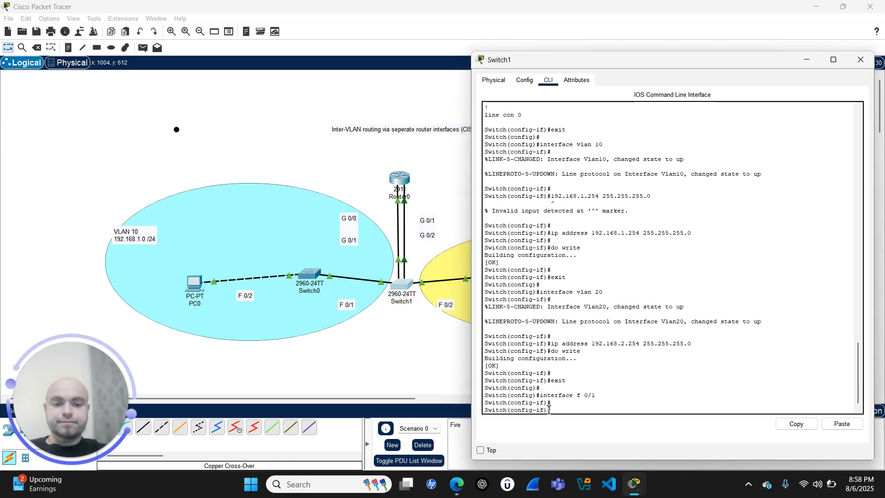
Step: Enable Switch1's interface f 0/1 with no shutdown and set it to trunk mode with switchport mode trunk
text(no shutdown)
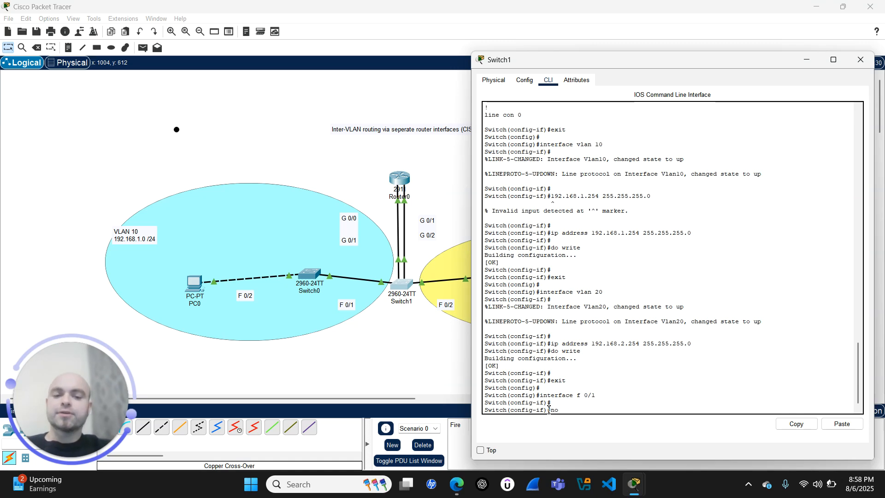
key(Return)
key(Return)
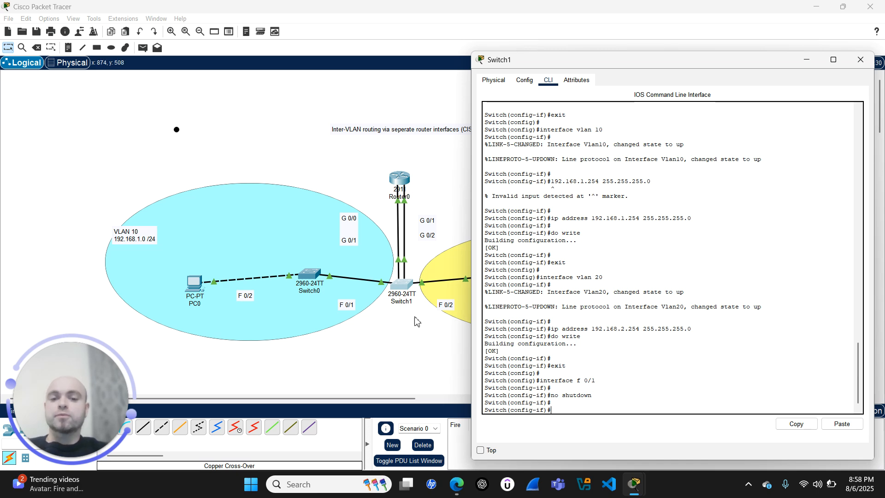
text(sw)
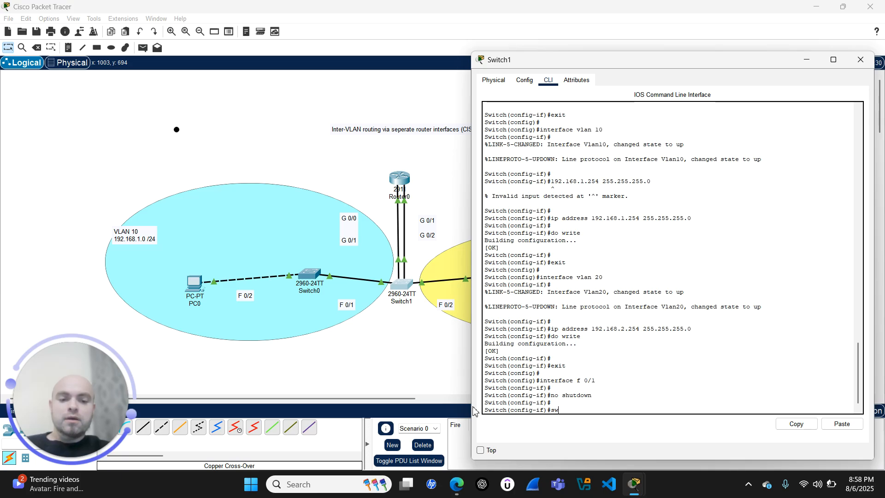
text(itchport mode )
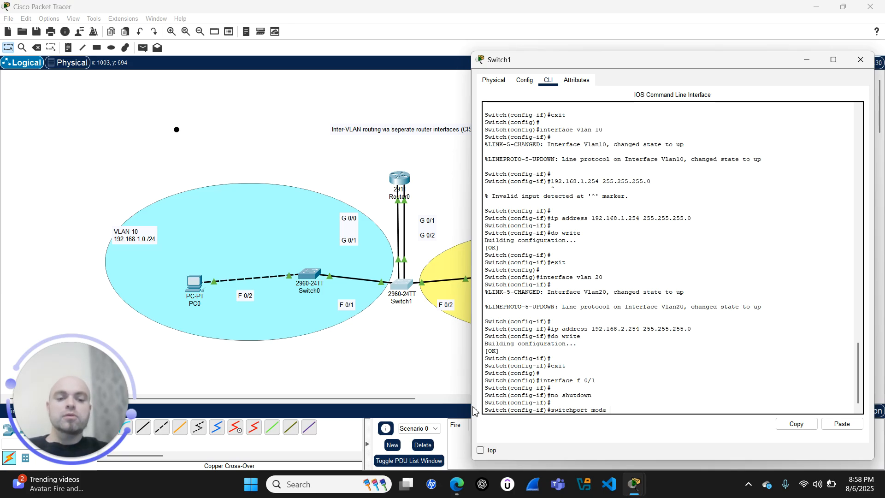
text(trunk)
key(Return)
key(Return)
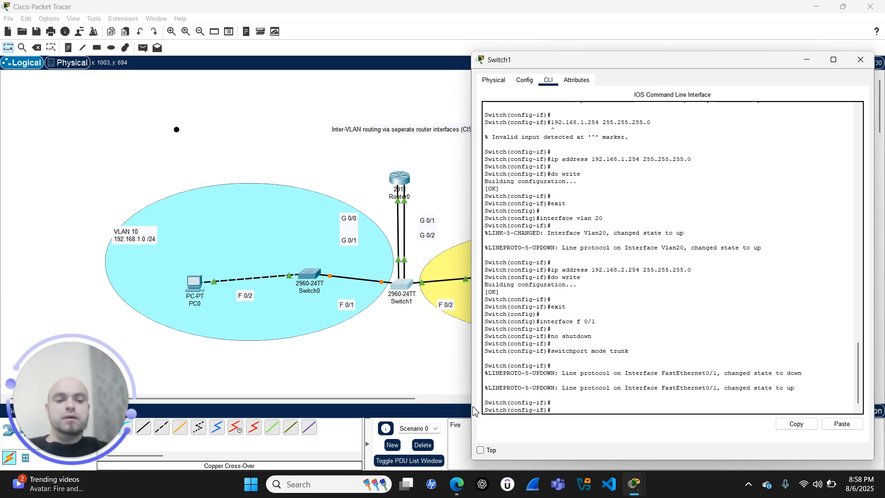
Step: Allow VLANs 10,20 on Switch1's f 0/1 trunk with switchport trunk allowed vlan 10,20 and save with do write
text(switch)
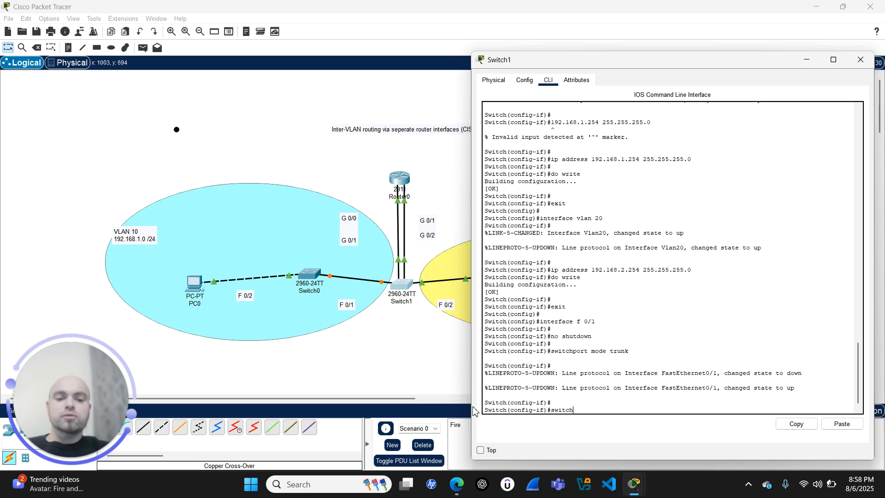
text(port trunk allowe)
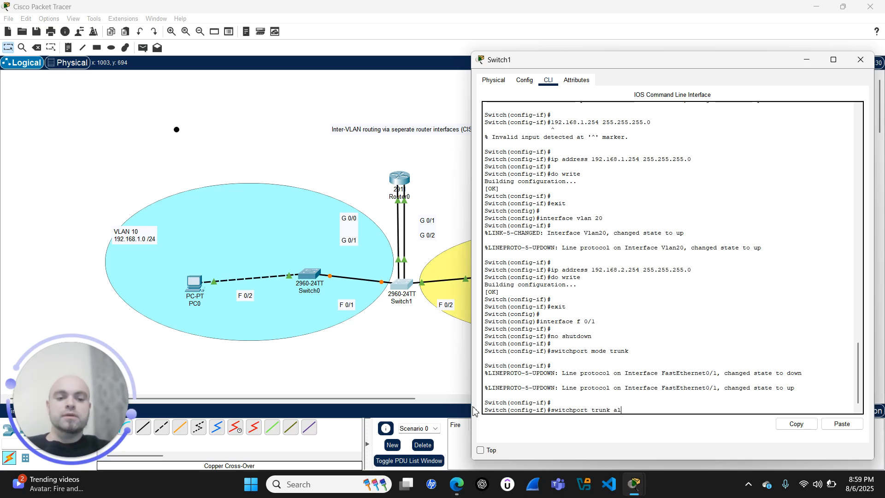
text(10)
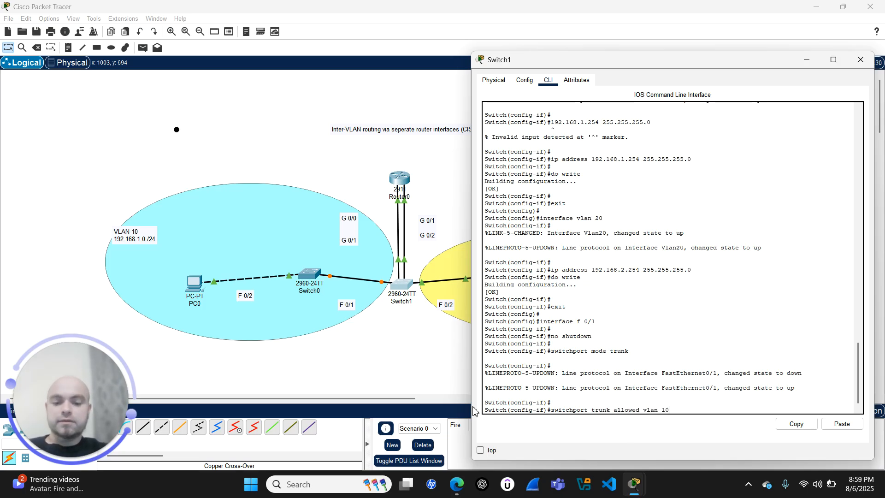
text(,20)
key(Return)
key(Return)
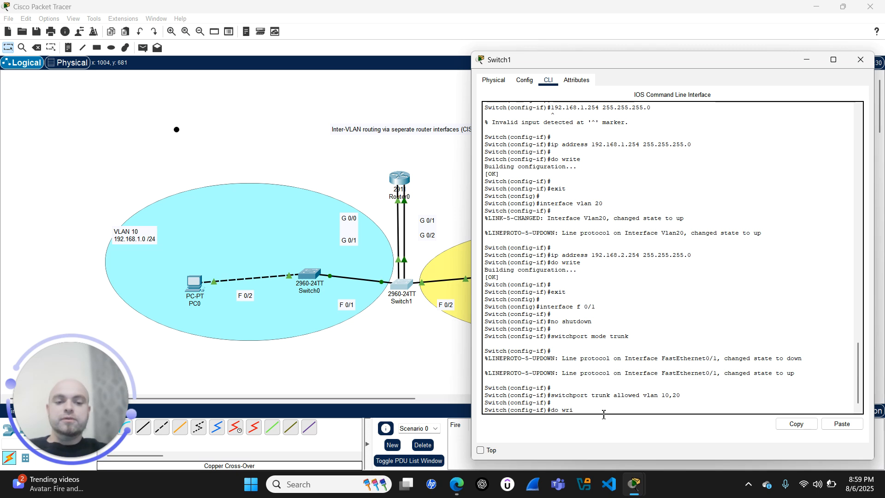
key(Tab)
key(Return)
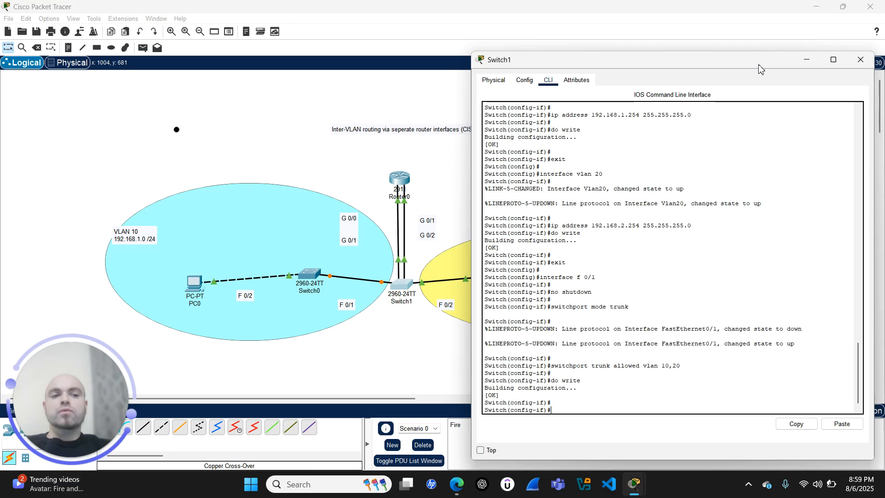
Step: Close Switch1's window and open Switch0's command line, placing its window clear of the router and switch links
drag(759, 68, 762, 41)
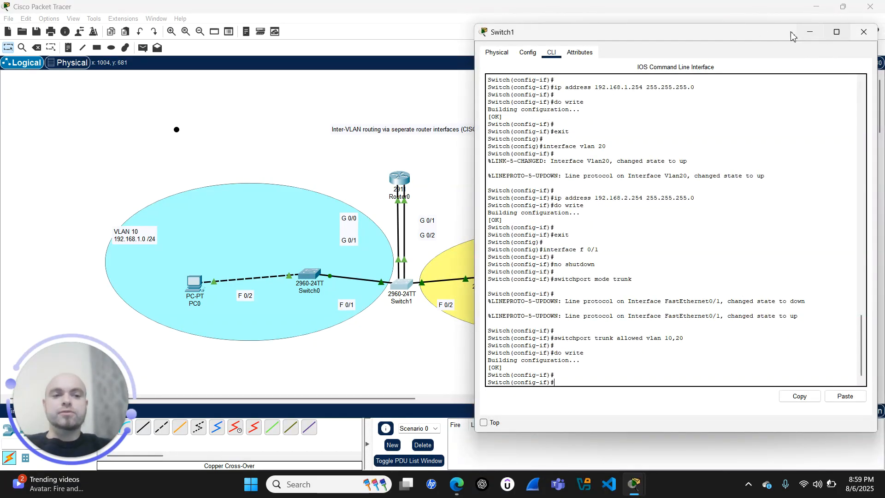
mouse_move(786, 33)
mouse_down()
mouse_move(784, 118)
mouse_move(777, 47)
mouse_up()
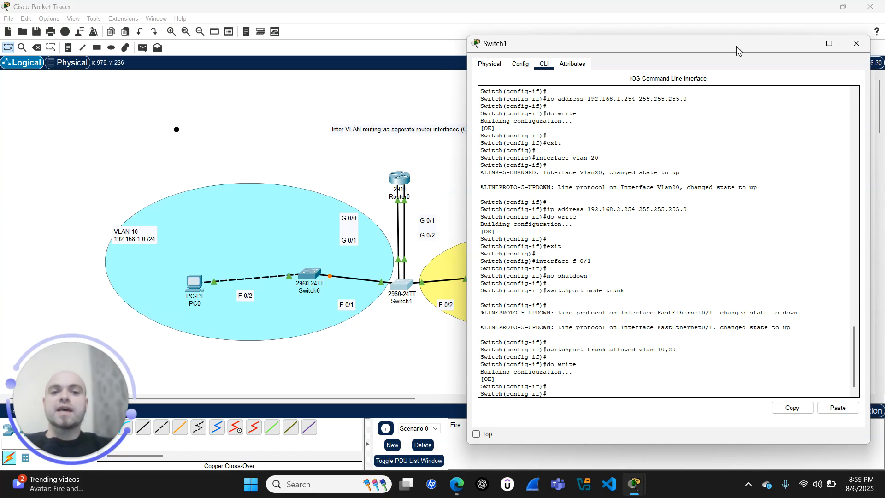
mouse_move(756, 50)
mouse_down()
mouse_move(713, 87)
mouse_move(742, 55)
mouse_move(756, 56)
mouse_up()
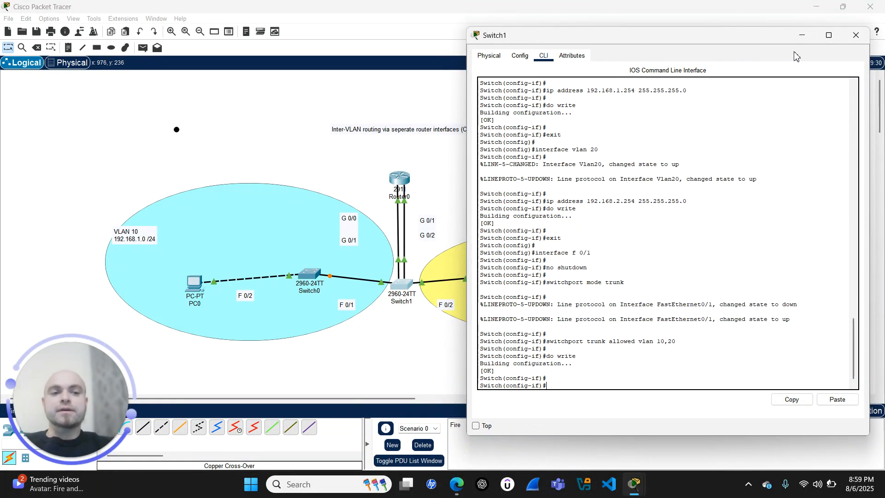
mouse_move(722, 41)
mouse_down()
mouse_move(694, 116)
mouse_move(722, 56)
mouse_up()
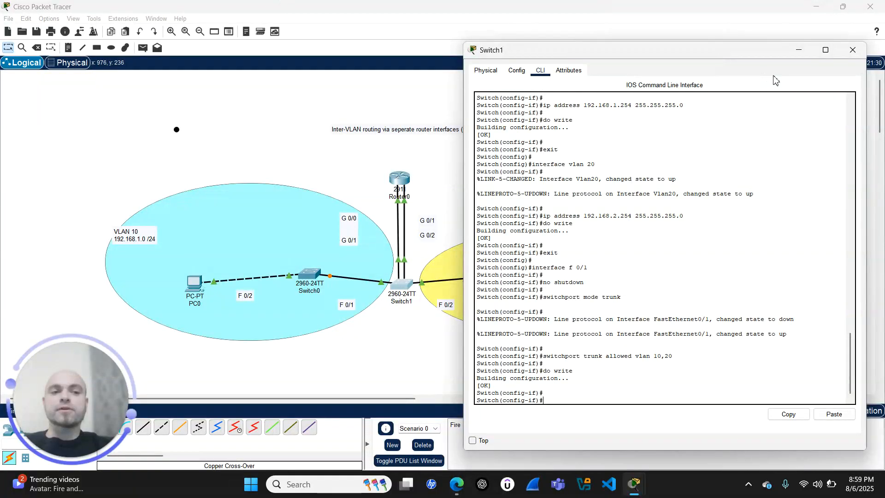
click(856, 58)
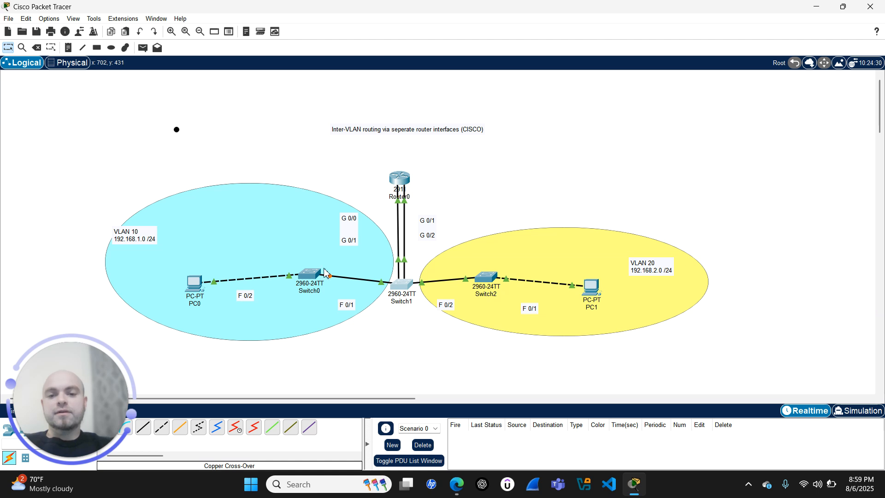
click(310, 276)
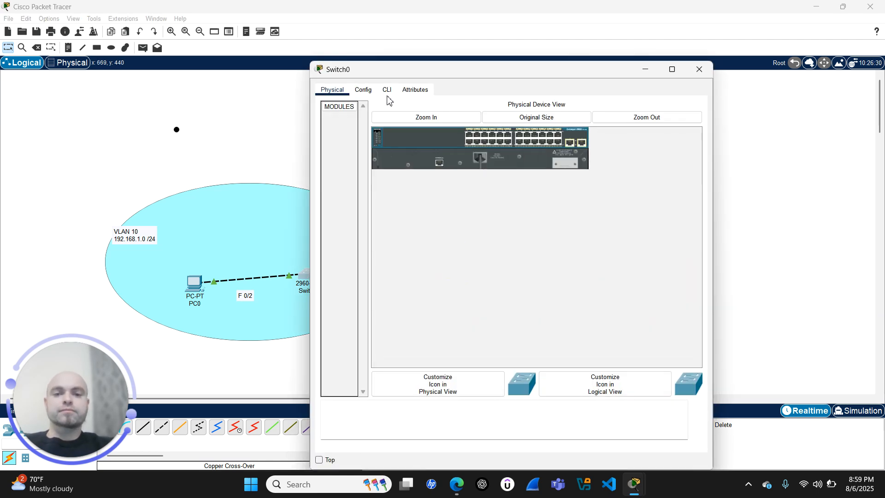
click(386, 89)
drag(441, 74, 596, 49)
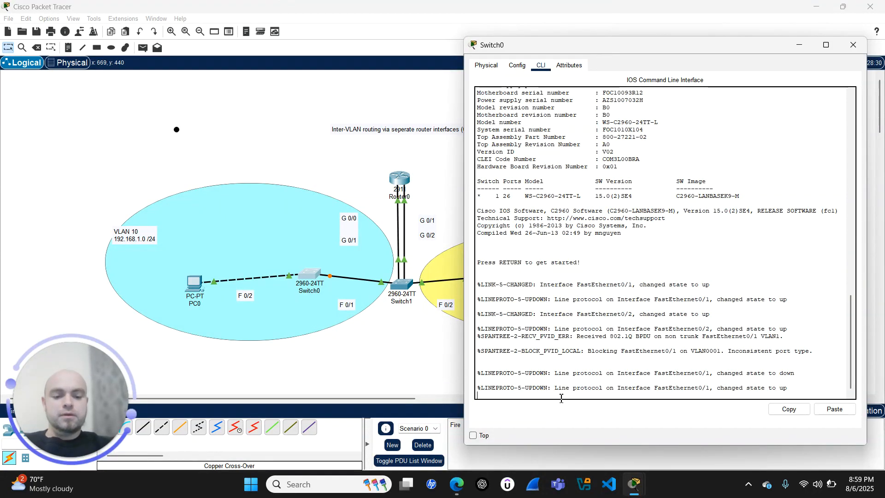
Step: Enter privileged mode and global configuration mode on Switch0 with en and conf t
key(Return)
key(Return)
text(en)
key(Return)
text(ch#c)
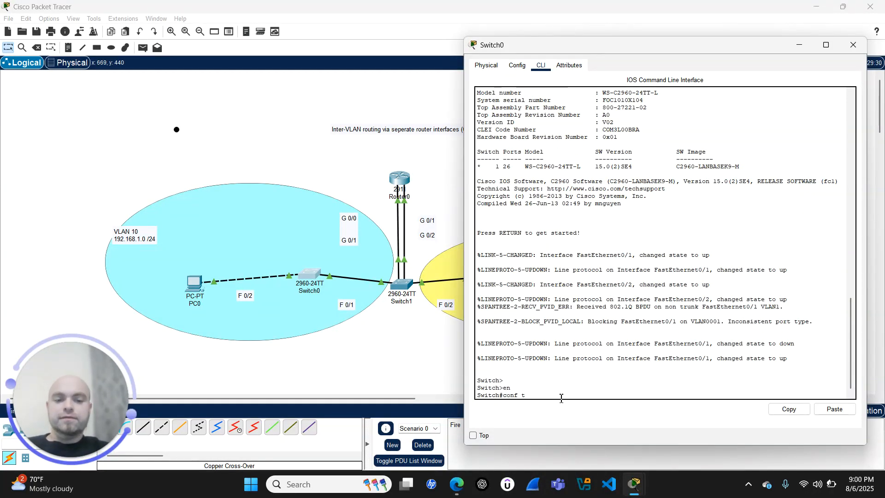
text(onf t)
key(Return)
key(Return)
Step: Enter Switch0's interface f 0/1 and set it to trunk mode with switchport mode trunk
text(interface)
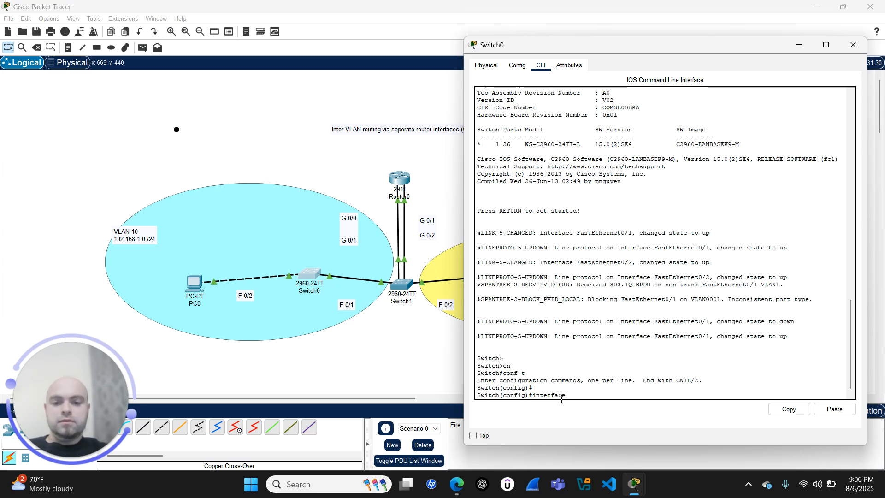
text( f 0/1)
key(Return)
key(Return)
text(switchport mode trunk)
key(Return)
key(Return)
Step: Allow VLANs 10,20 on Switch0's f 0/1 trunk with switchport trunk allowed vlan 10,20
text(switch)
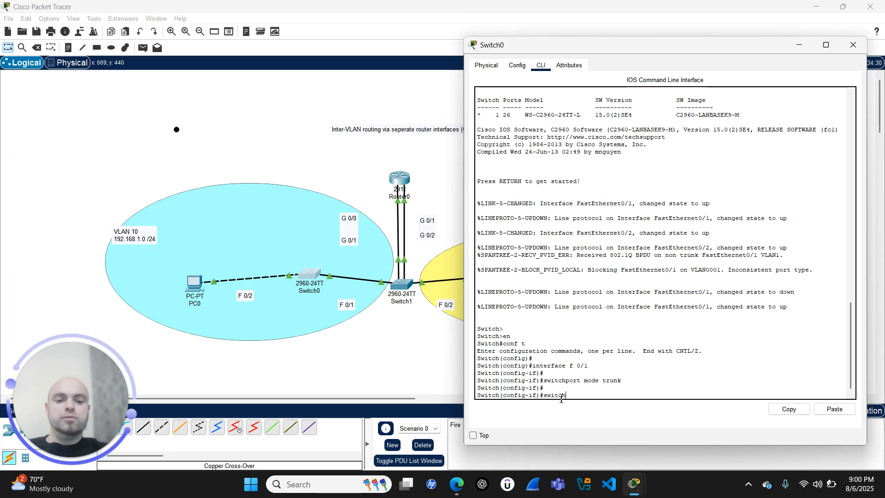
text(port trunk allowed vlan 10)
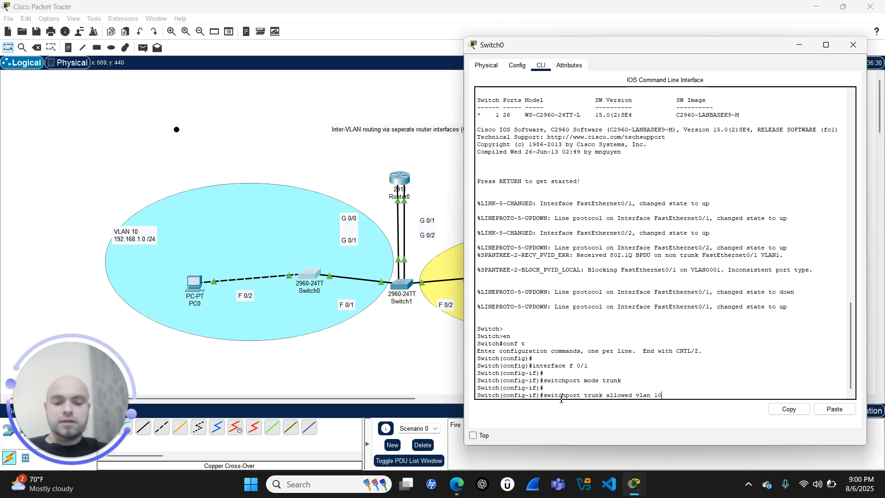
text(,20)
key(Return)
key(Return)
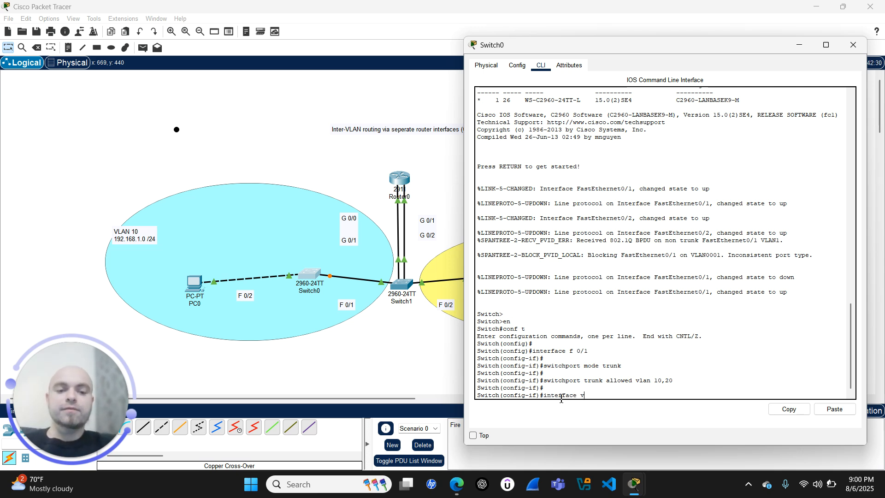
Step: Enter Switch0's VLAN 10 interface and assign it IP address 192.168.1.254 with mask 255.255.255.0
key(Return)
key(Return)
text(ip address )
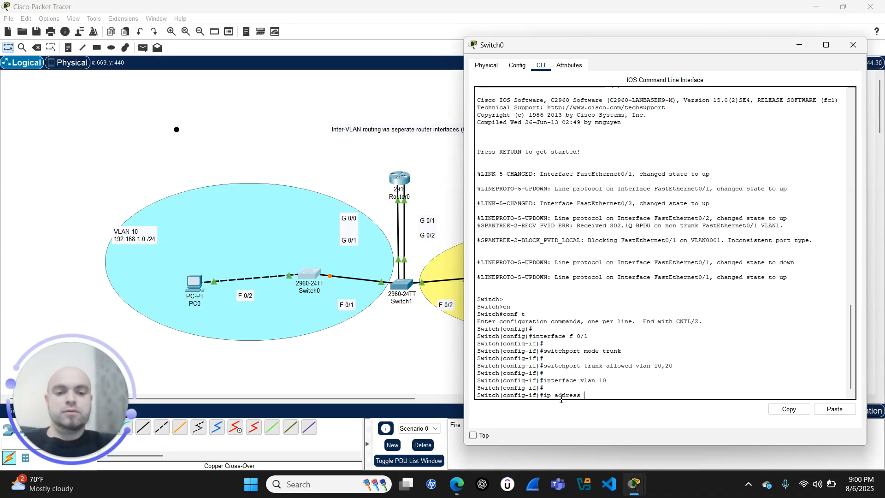
text(192.168.1.254 255.255.255.0)
key(Return)
key(Return)
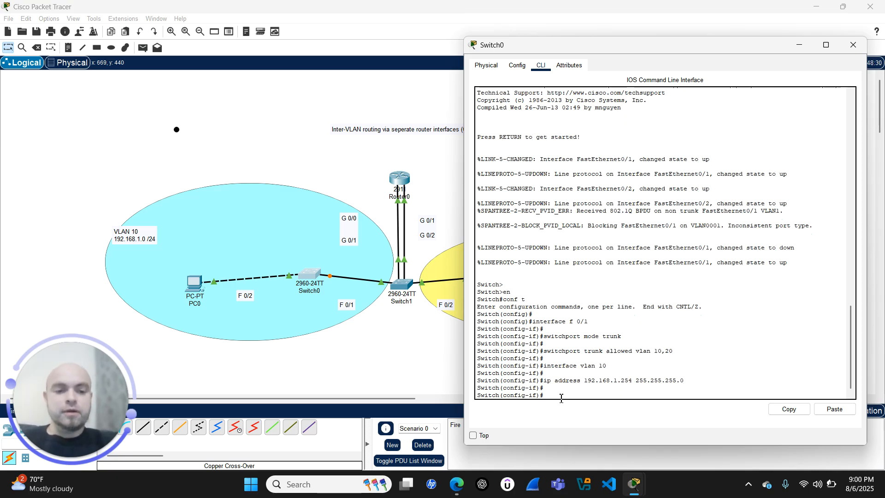
Step: Enter Switch0's VLAN 20 interface and assign it IP address 192.168.2.254 with mask 255.255.255.0
text(interface vlan)
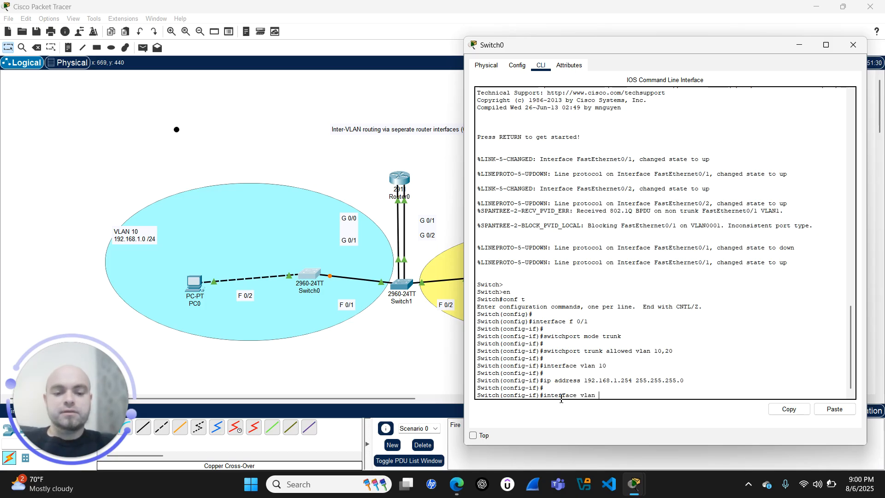
text( 10)
key(Return)
key(Return)
text(ip address 192.1)
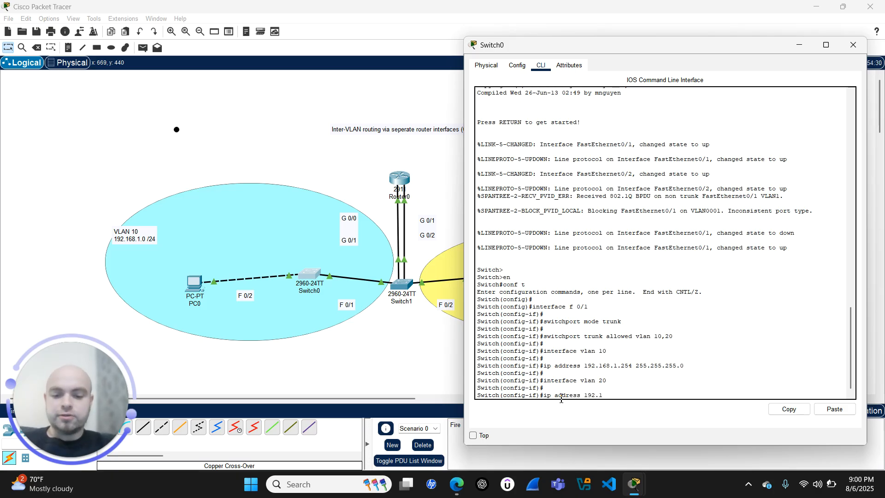
text(68.)
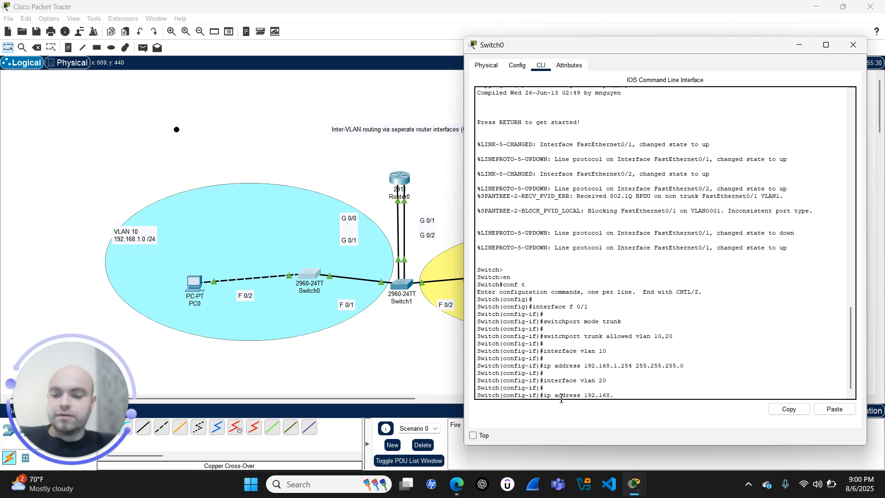
text(1.)
key(BackSpace)
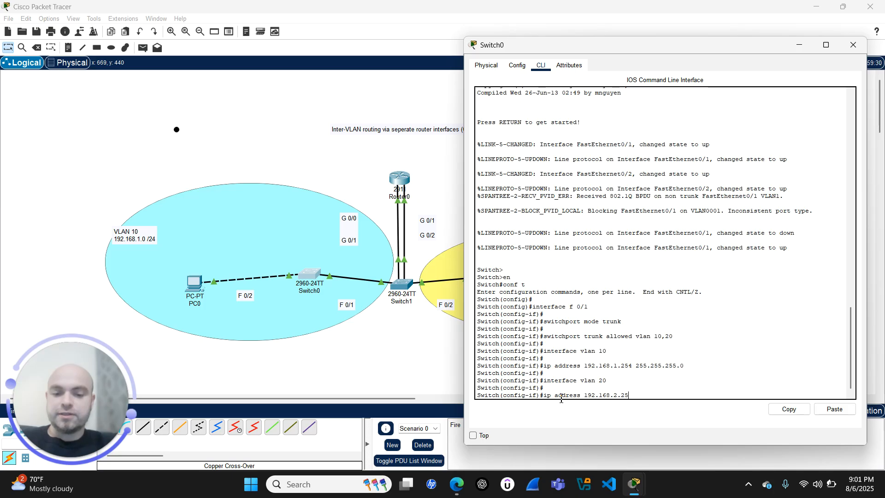
text(.255)
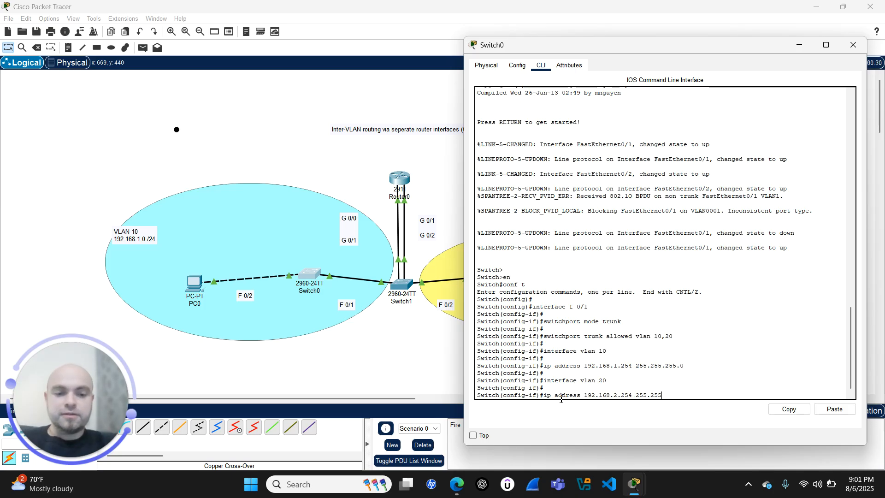
text(.255.0)
key(Return)
key(Return)
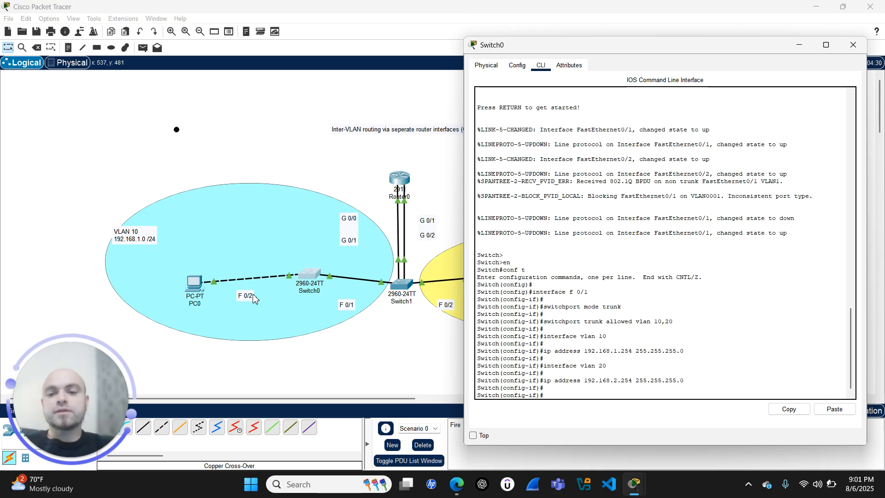
Step: Enter Switch0's interface f 0/2, set it to access mode and assign it to VLAN 10 with switchport access vlan 10
click(425, 359)
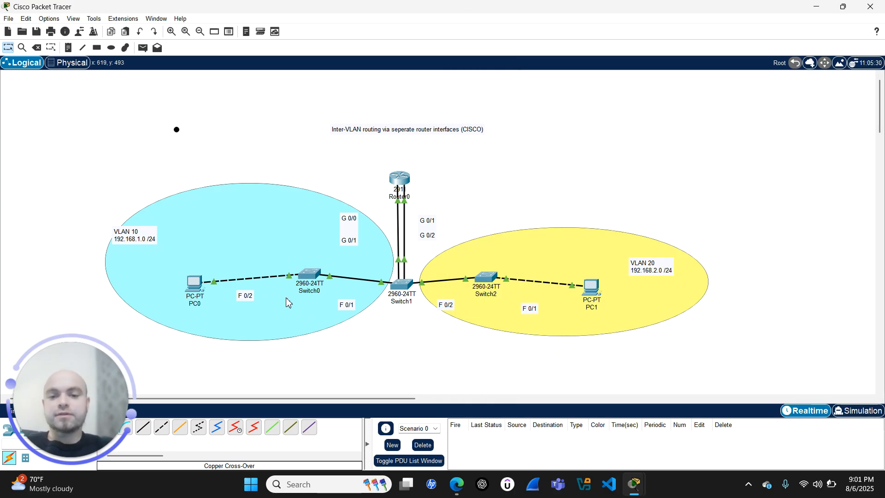
click(309, 275)
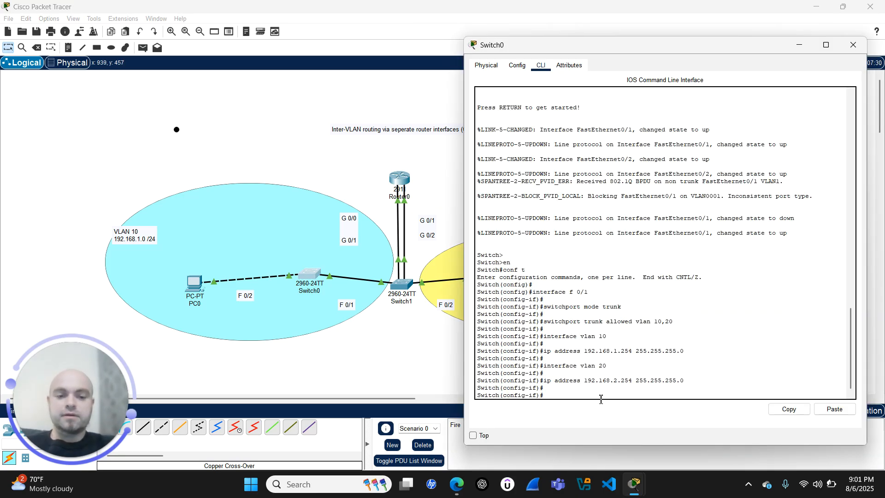
text(interface)
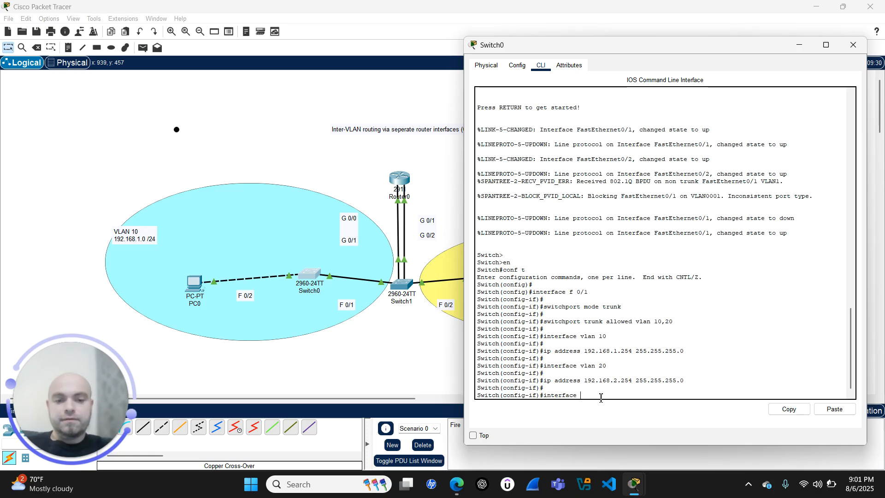
text( f 0/2)
key(Return)
key(Return)
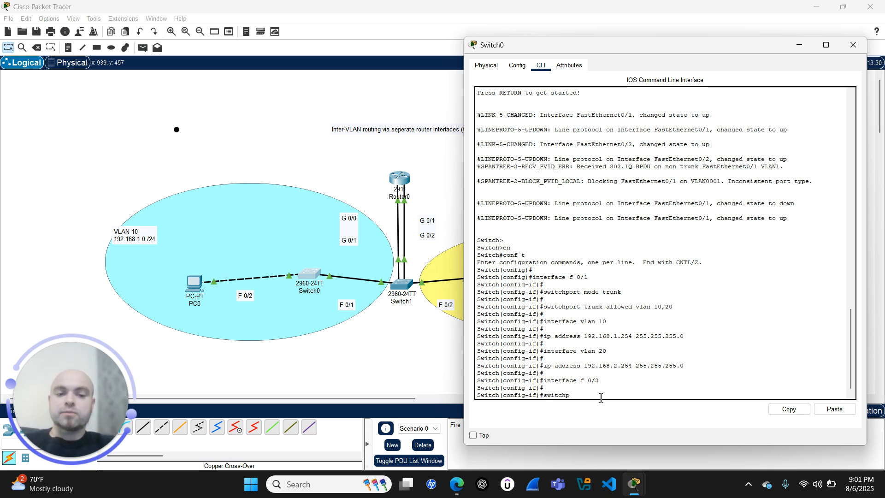
text(access)
key(Return)
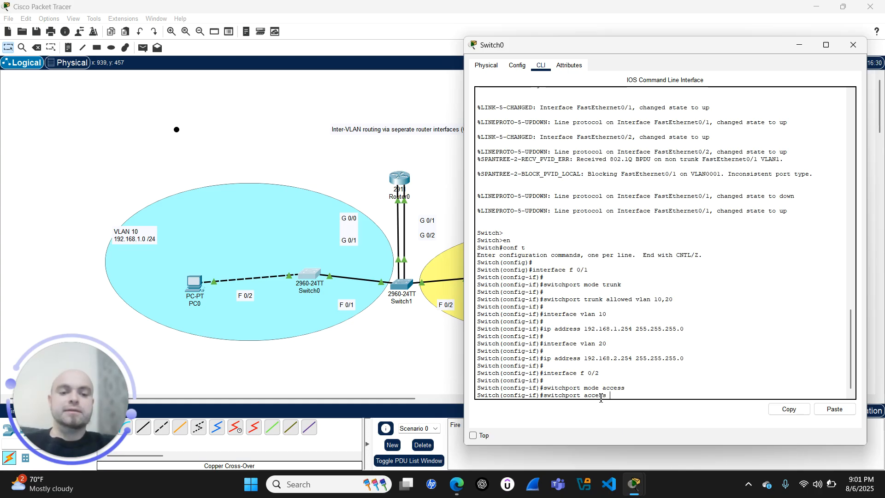
text(switchport access vlan 10)
key(Return)
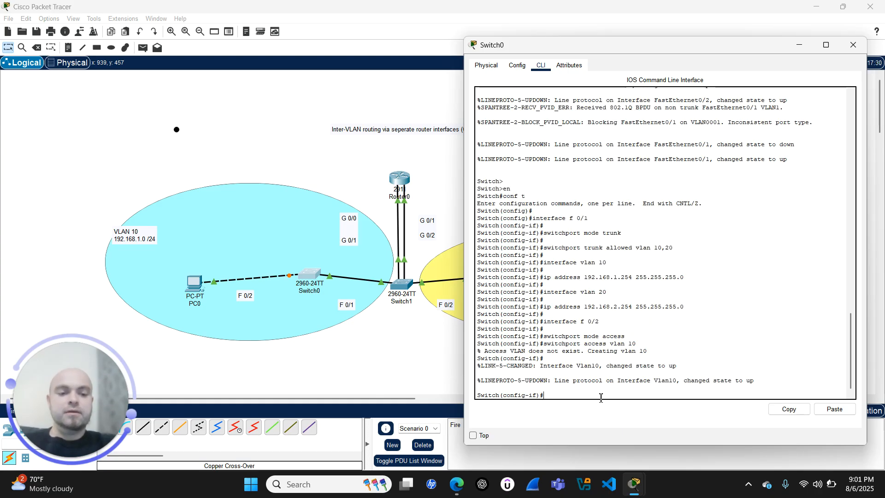
Step: Save Switch0's configuration with do write and close its window
text(do wri)
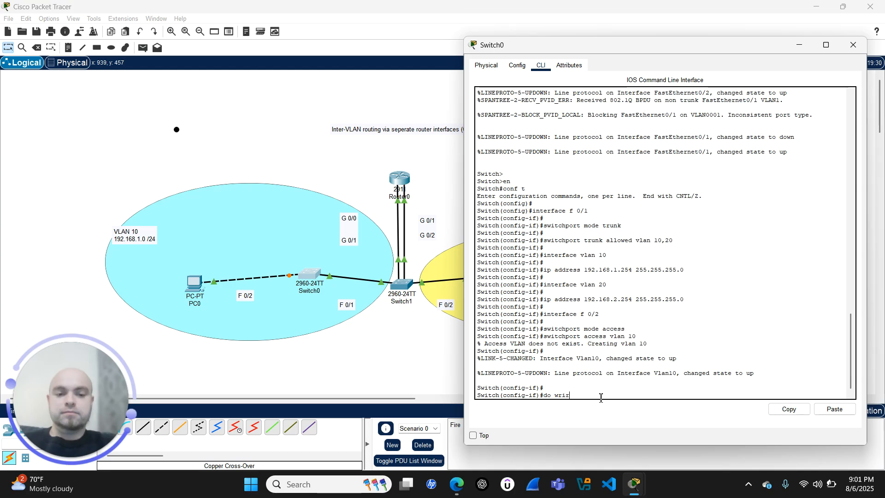
text(te)
key(Return)
key(Return)
key(Return)
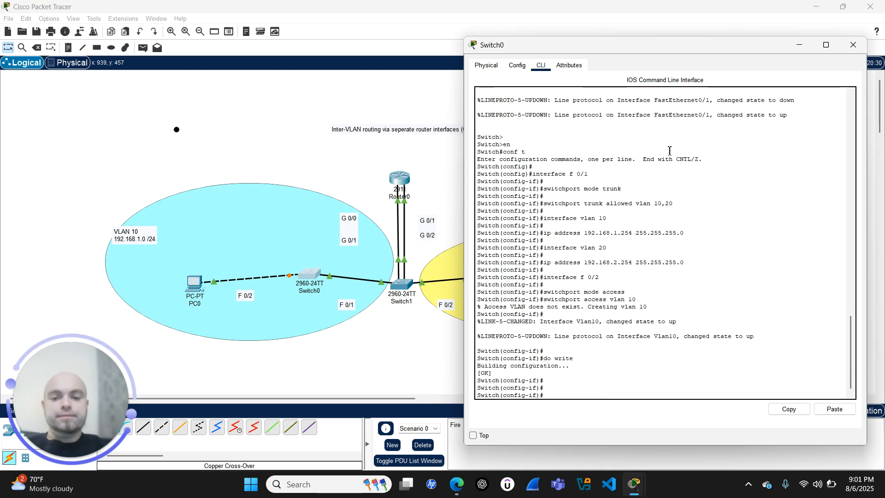
click(853, 45)
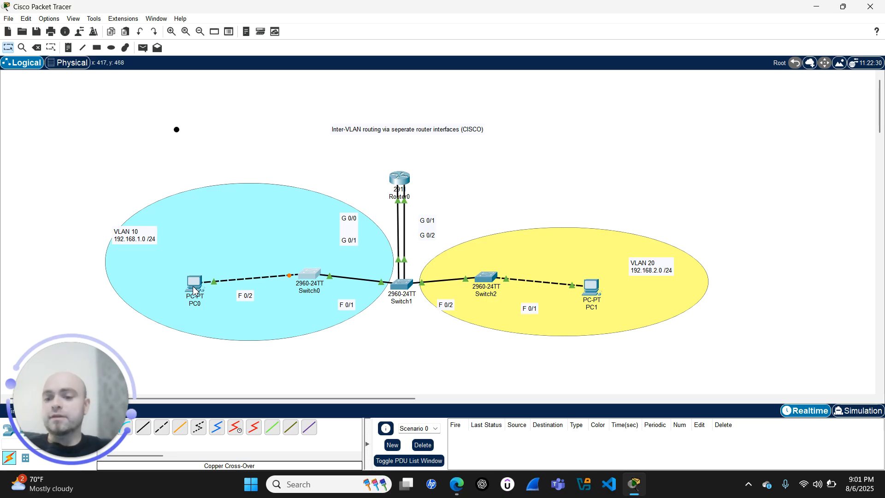
Step: Set PC0's IPv4 default gateway to 192.168.1.1
click(194, 289)
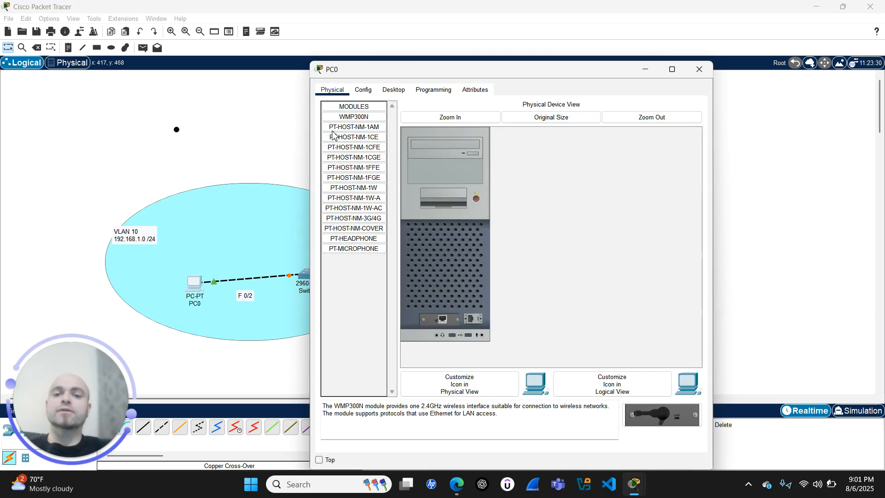
click(363, 90)
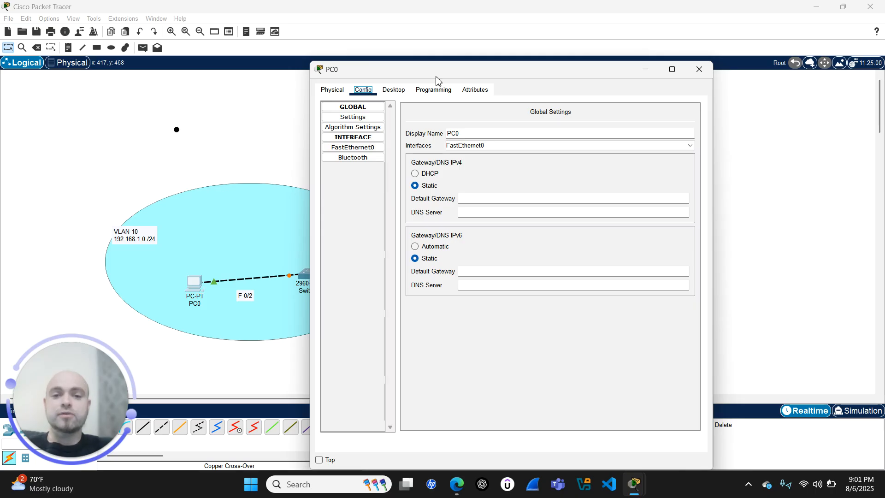
drag(442, 74, 583, 74)
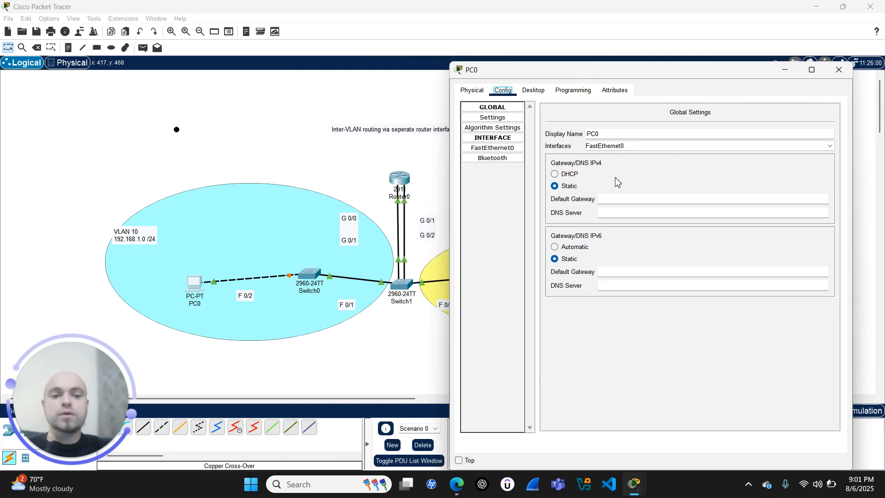
click(630, 198)
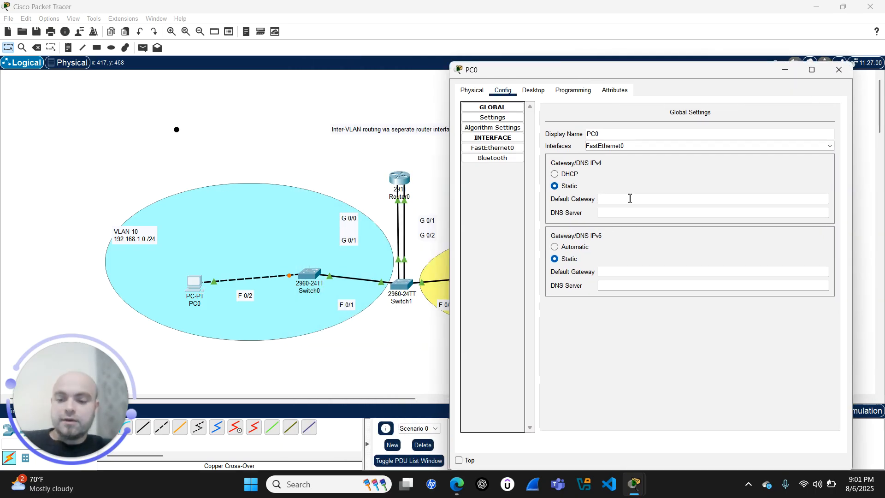
text(192.168.1.1)
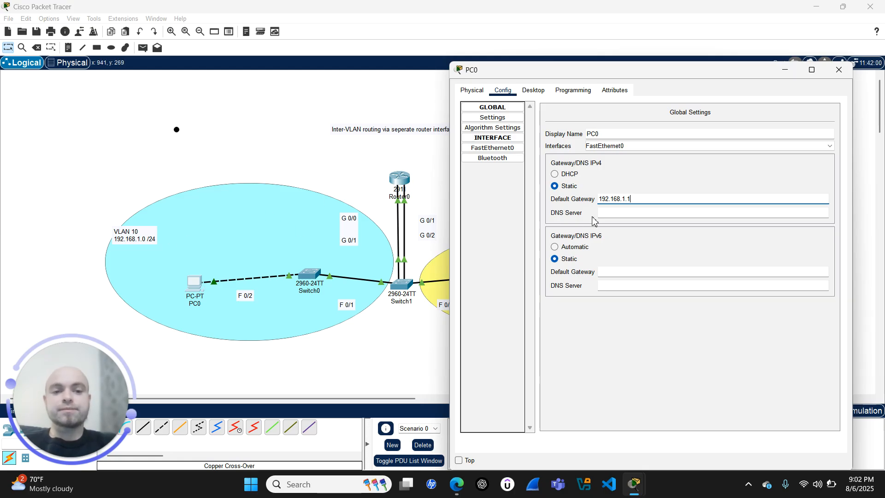
Step: Give PC0's FastEthernet0 the static IPv4 address 192.168.1.2 with subnet mask 255.255.255.0, and close PC0's window
click(506, 152)
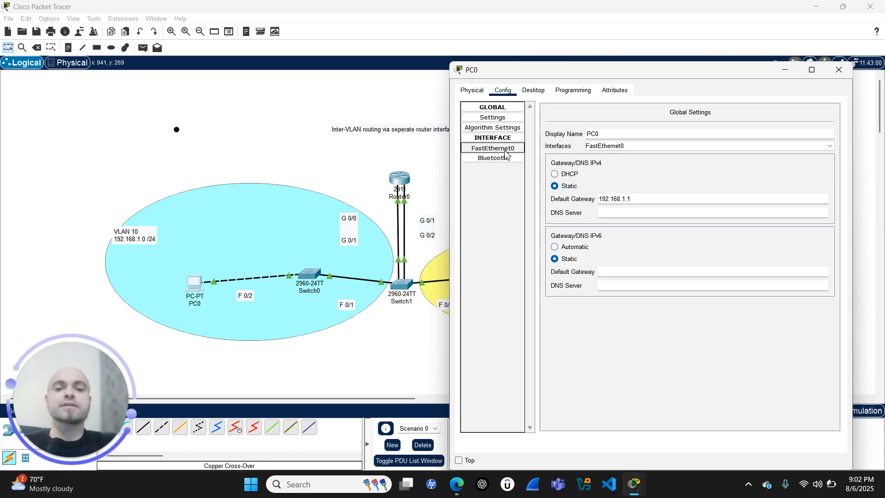
click(706, 193)
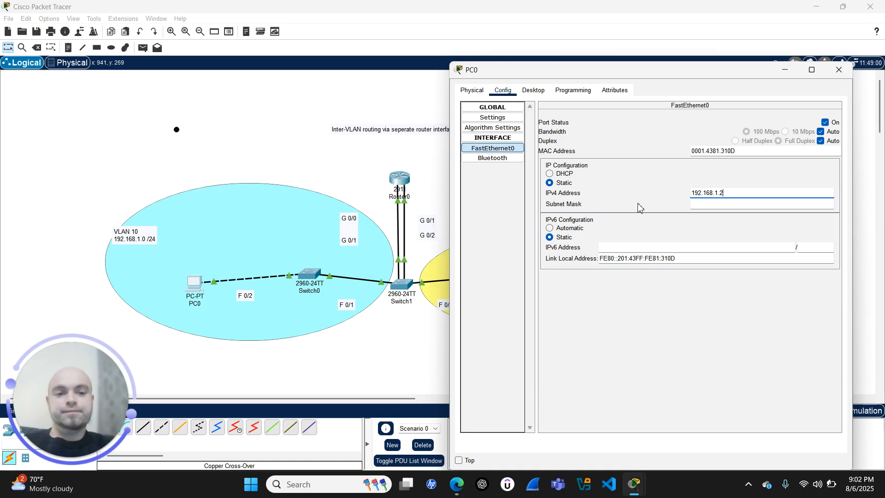
click(694, 204)
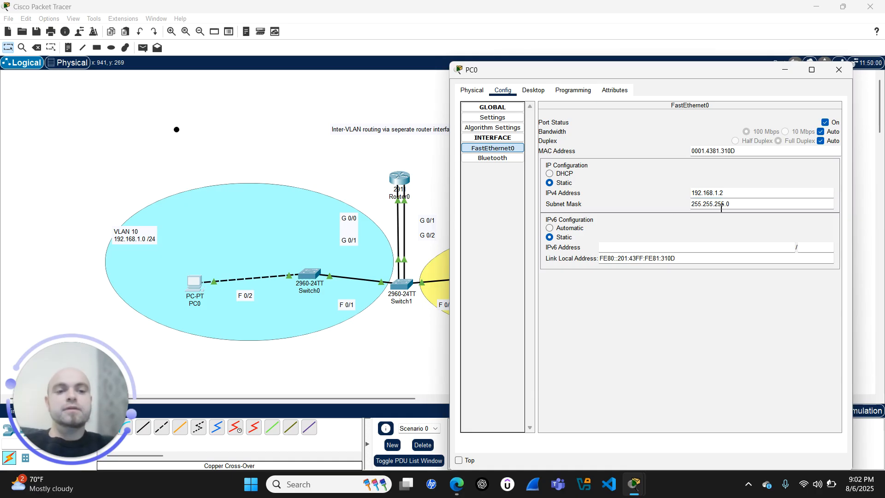
click(838, 70)
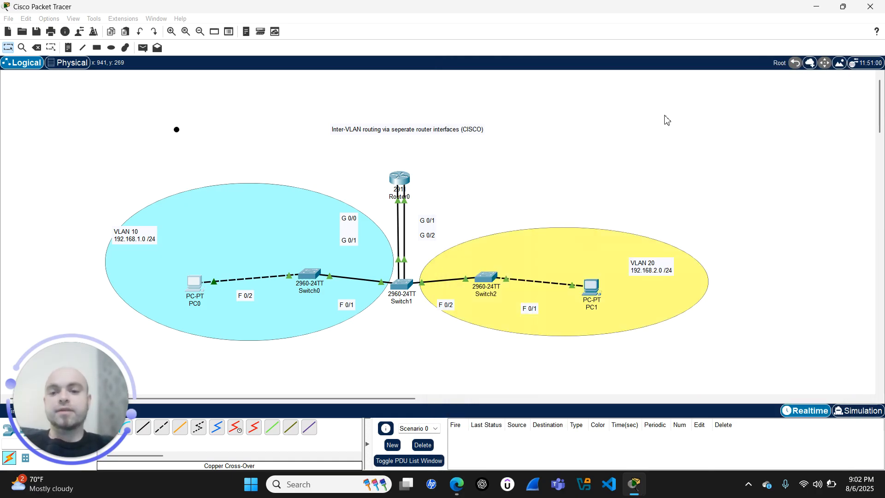
Step: Bring up Switch1's command line and enter the configuration of interface f 0/2
click(402, 285)
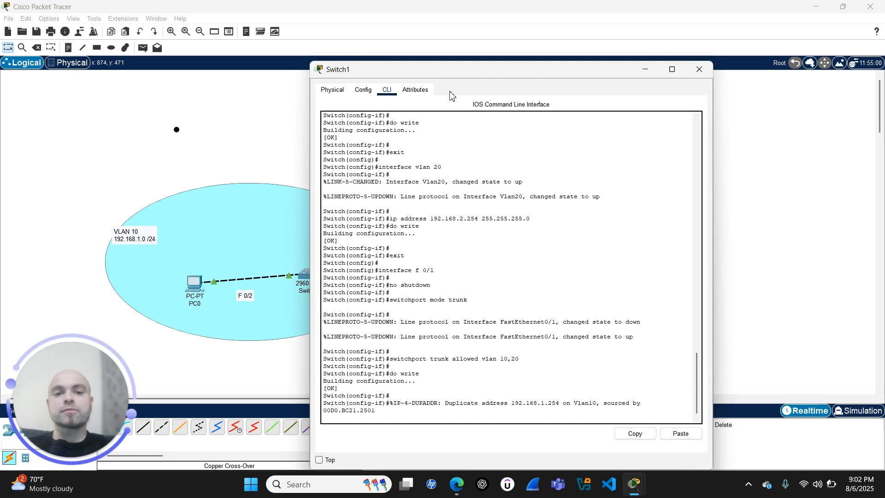
drag(475, 71, 205, 34)
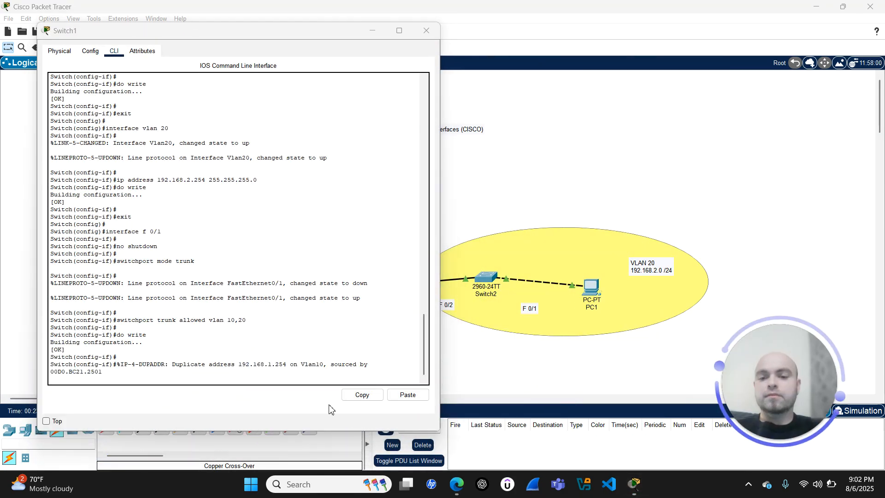
click(201, 373)
key(Return)
key(Return)
key(Return)
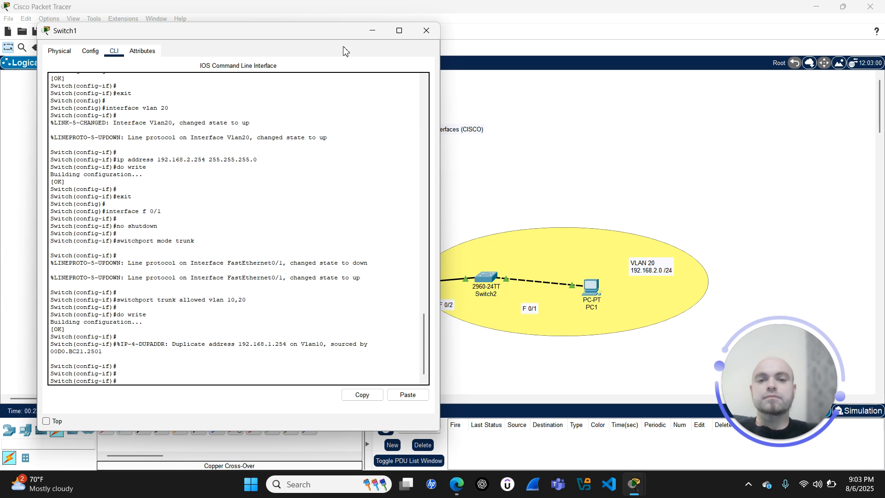
drag(330, 37, 309, 35)
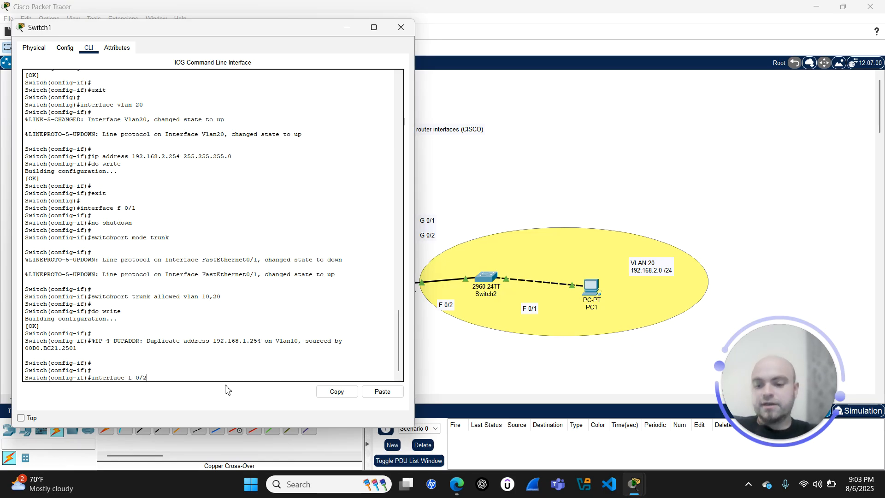
key(Return)
key(Return)
key(Return)
Step: Set Switch1's f 0/2 to trunk mode with switchport mode trunk
text(switchp)
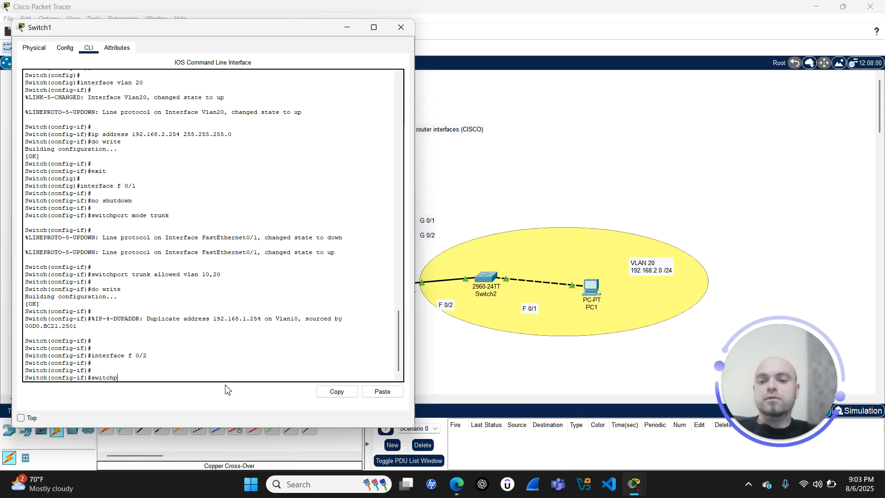
key(Tab)
text(mode trunk)
key(Return)
Step: Allow VLANs 10,20 on Switch1's f 0/2 trunk with switchport trunk allowed vlan 10,20
text(switchport trunk )
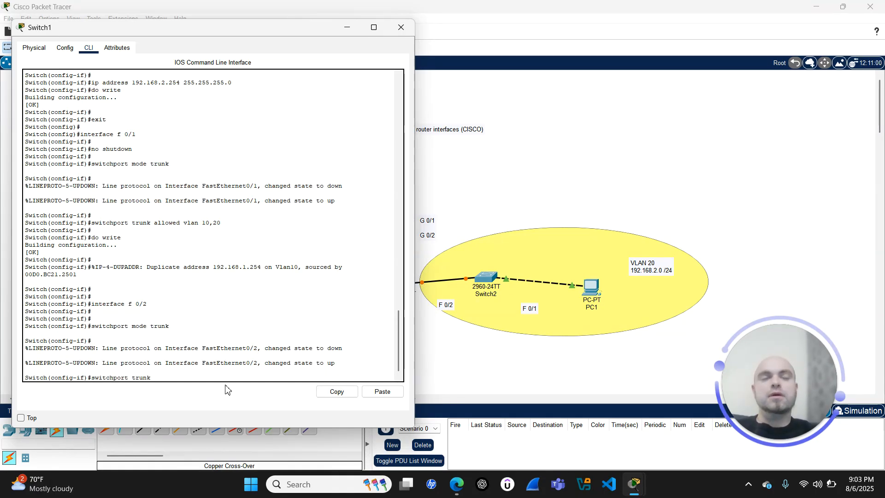
text(allowed )
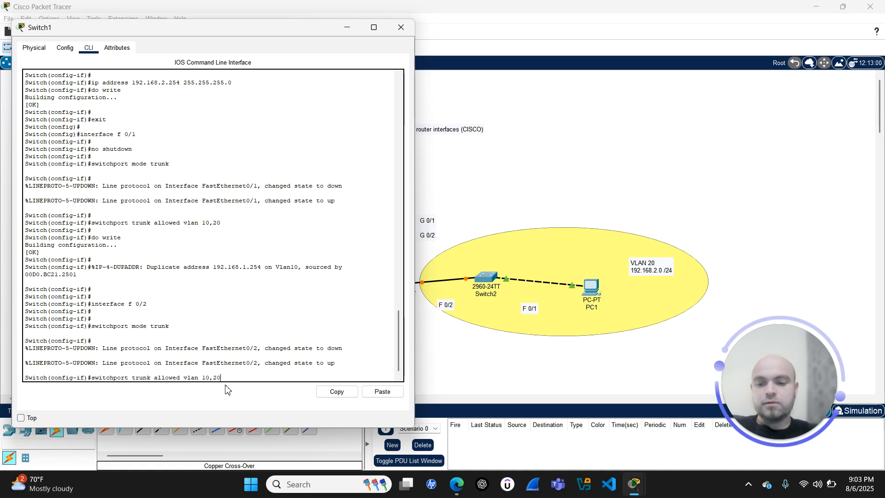
text(vlan 10,20)
key(Return)
key(Return)
key(Return)
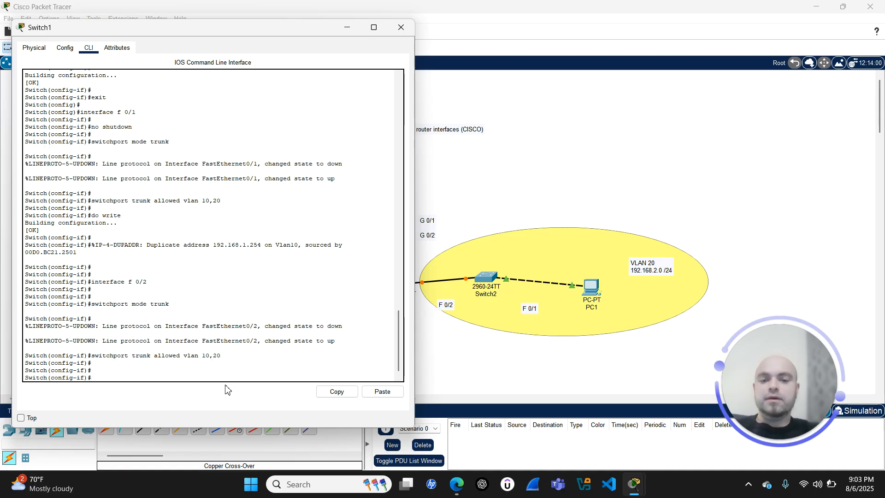
Step: Save Switch1's configuration with do write
text(do write)
key(Return)
key(Return)
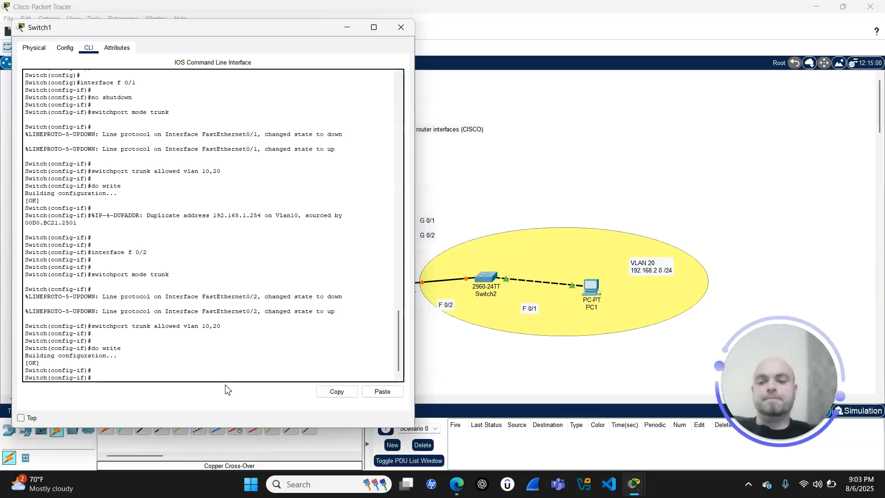
Step: Open Switch2's command line, move its window clear of the VLAN 20 devices and start a session at the Switch> prompt
click(489, 281)
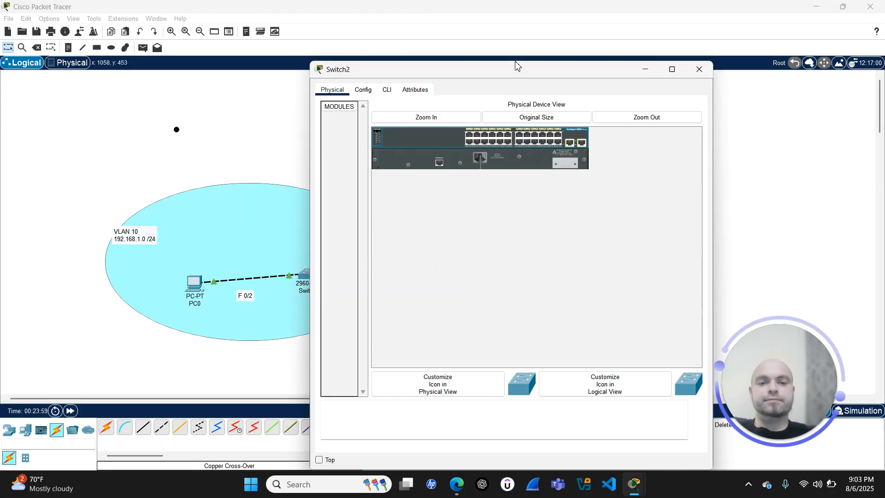
drag(442, 74, 135, 43)
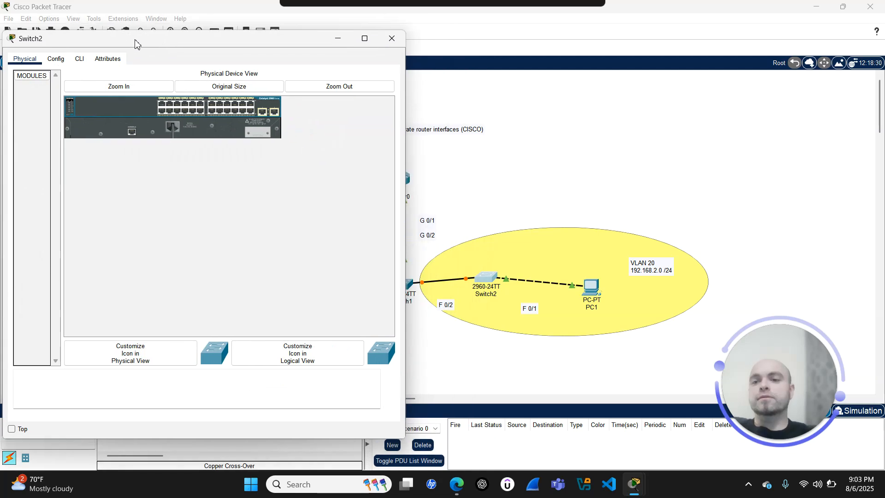
click(79, 59)
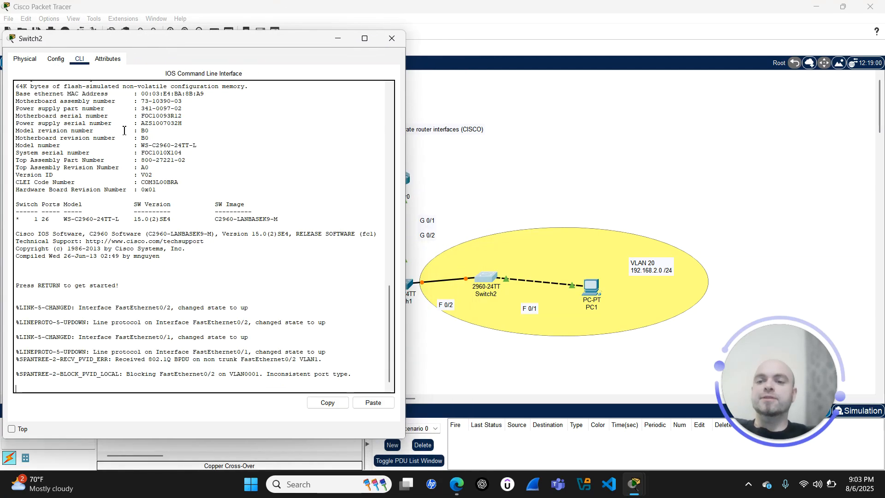
click(270, 386)
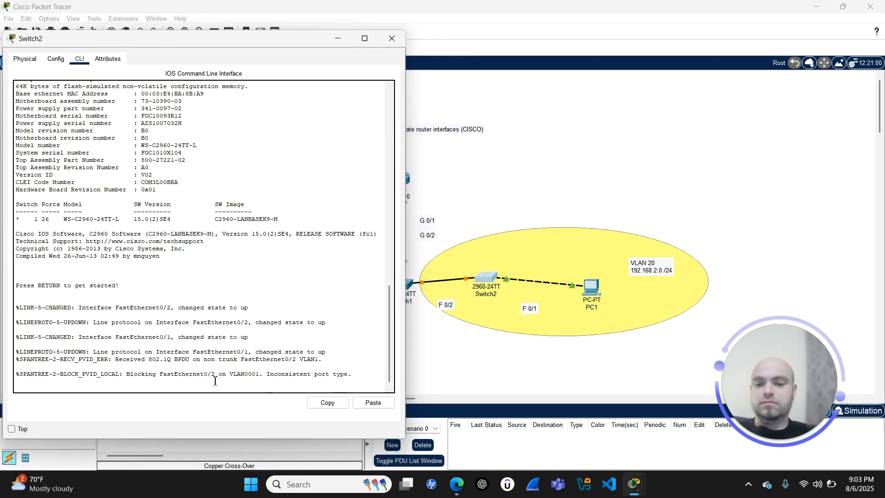
key(Return)
key(Return)
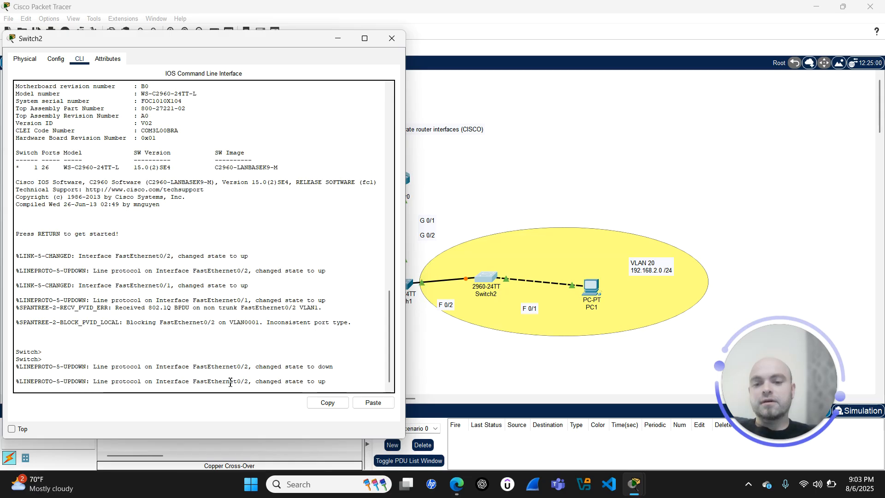
key(Return)
key(Return)
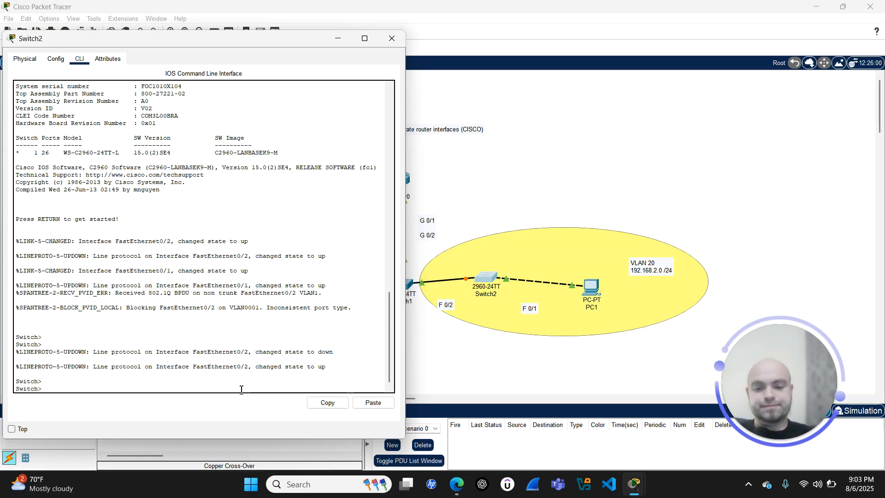
text(dn)
key(Return)
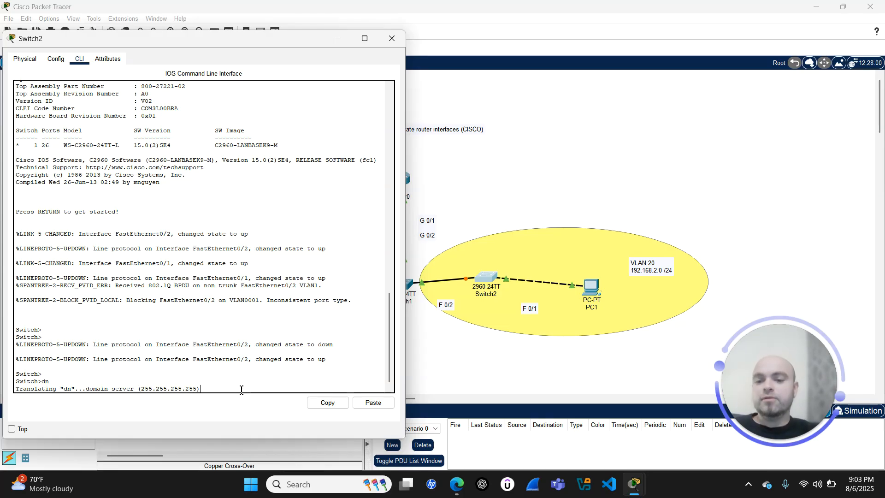
key(ctrl+shift+6)
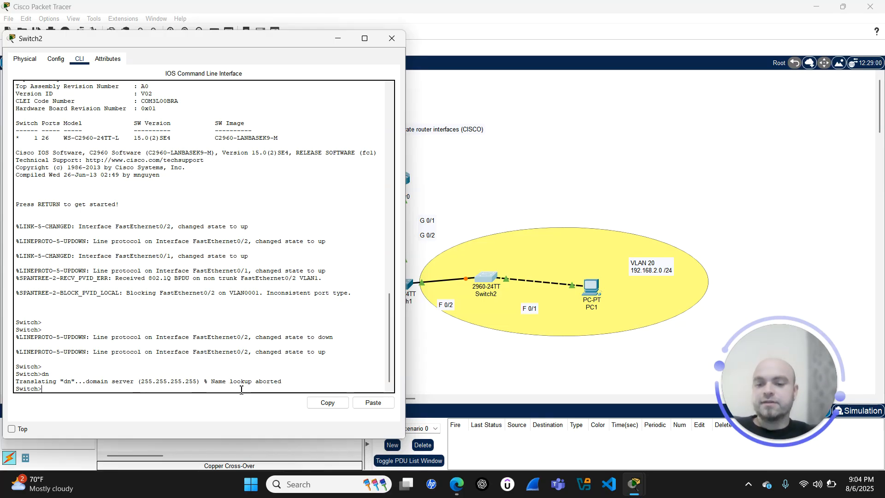
Step: Enter privileged mode and global configuration mode on Switch2 with en and conf t
key(Return)
key(Return)
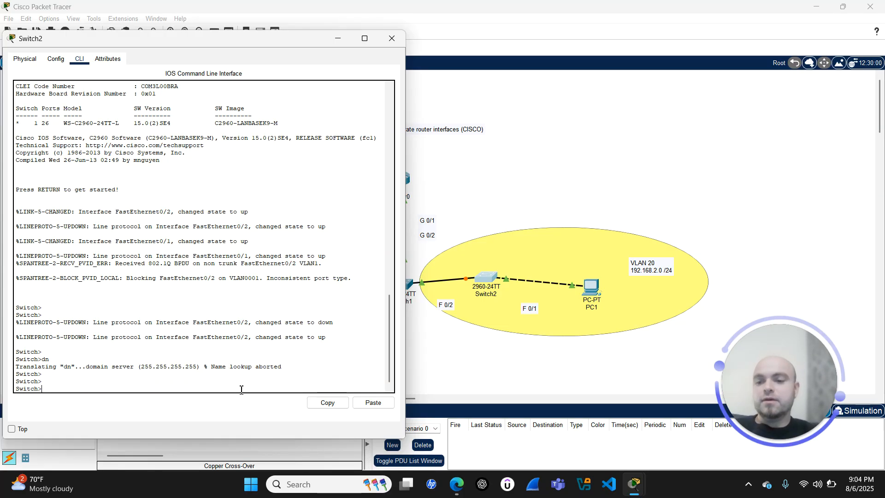
text(en)
key(Return)
text(conf t)
key(Return)
Step: Try to apply switchport mode trunk directly from Switch2's global configuration prompt
text(switchport mode trunk)
key(Return)
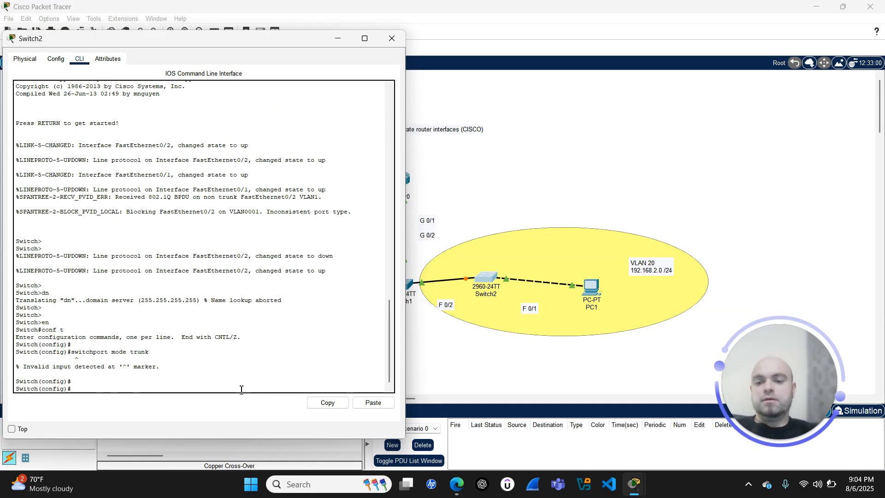
key(Up)
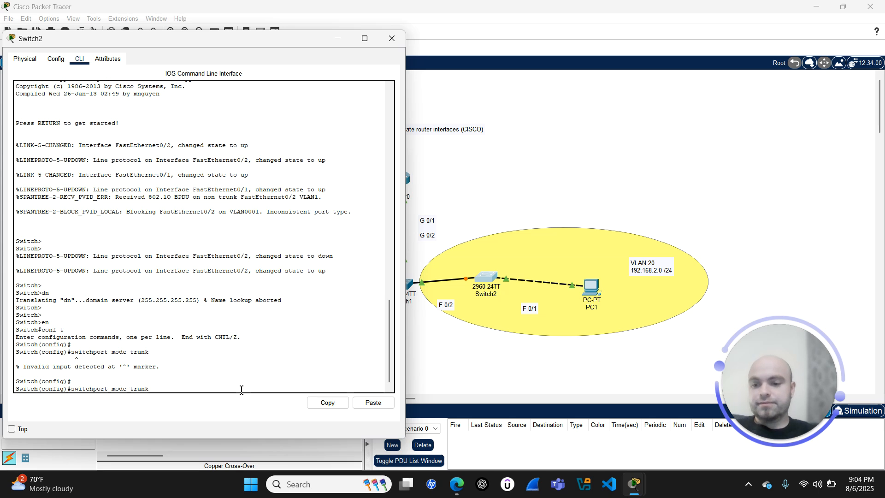
key(BackSpace)
key(BackSpace)
key(BackSpace)
key(BackSpace)
key(BackSpace)
key(BackSpace)
key(BackSpace)
key(BackSpace)
key(BackSpace)
key(BackSpace)
key(BackSpace)
key(BackSpace)
key(BackSpace)
key(BackSpace)
key(BackSpace)
key(BackSpace)
key(BackSpace)
key(BackSpace)
key(BackSpace)
key(BackSpace)
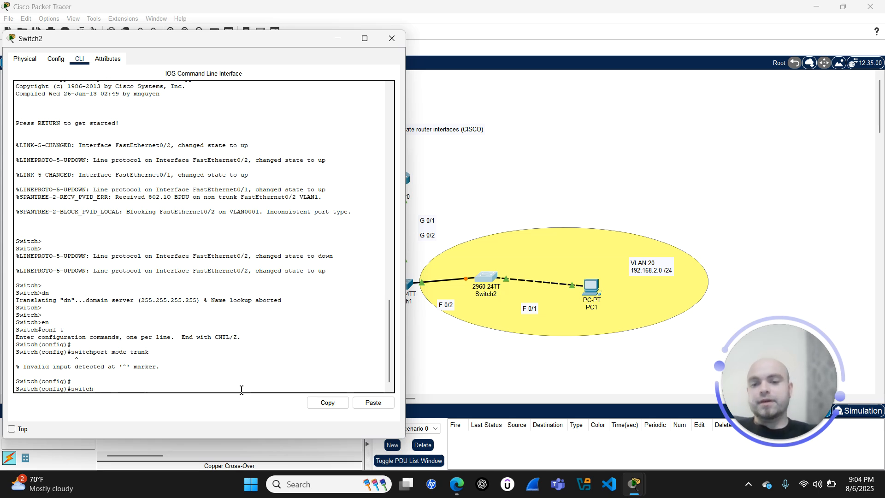
Step: Set Switch2's interface f 0/2 to trunk mode with switchport mode trunk
text(interface f 0/2)
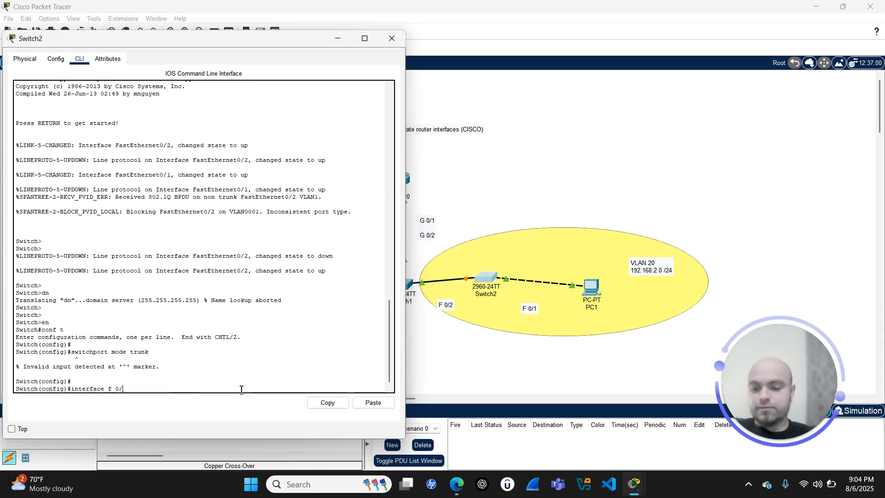
key(Return)
key(Return)
text(switch)
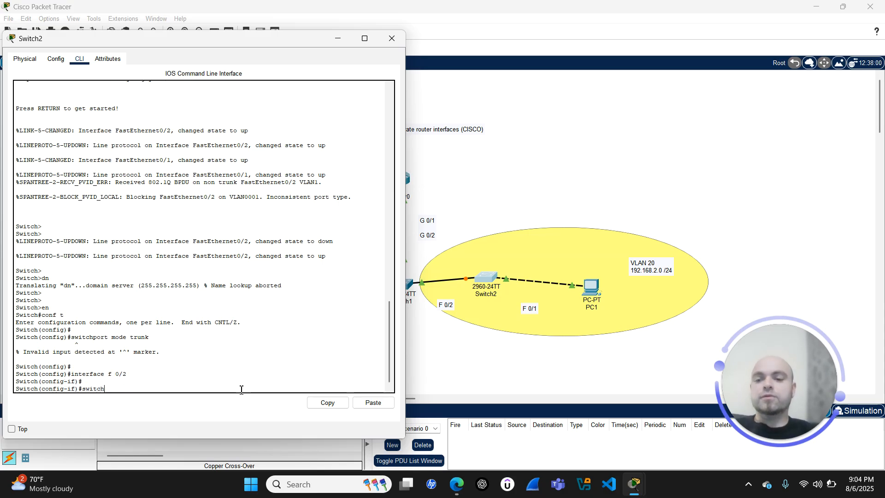
text(port mode trunk)
key(Return)
key(Return)
Step: Allow VLANs 10,20 on Switch2's f 0/2 trunk with switchport trunk allowed vlan 10,20
text(switchport trunk allowed vlan 10)
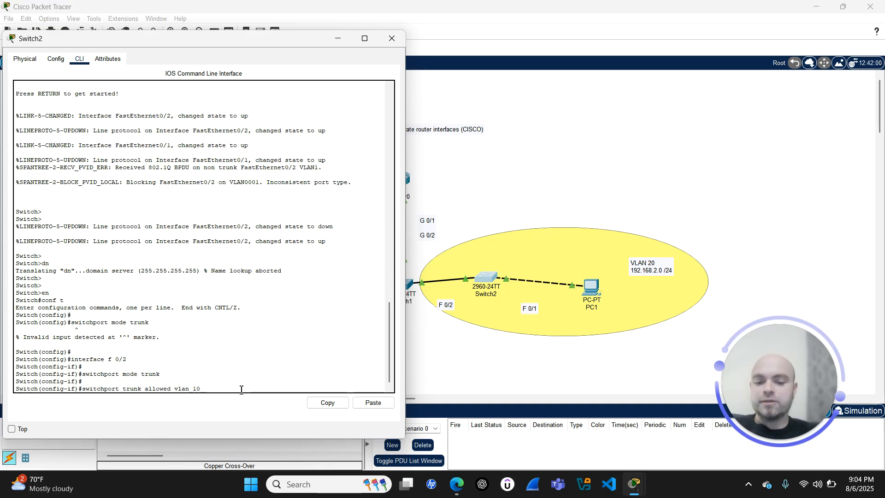
text(,20)
key(Return)
key(Return)
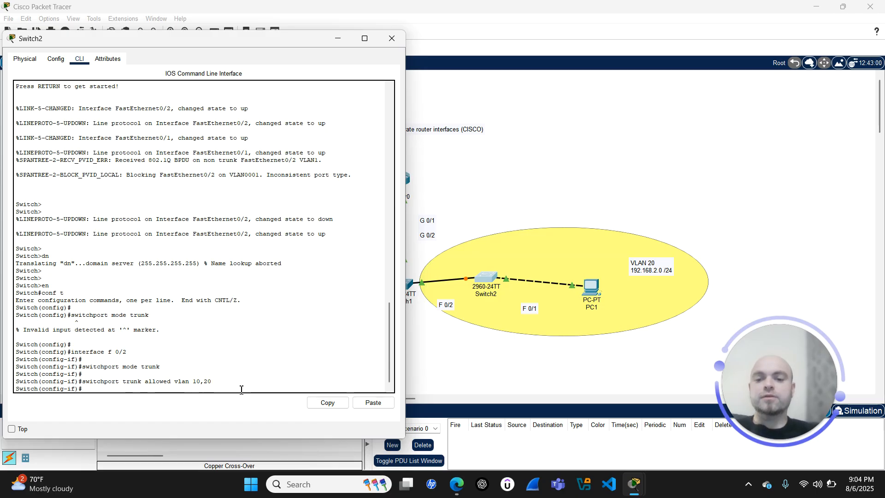
Step: Save Switch2's configuration with do write and enable the f 0/2 port with no shutd
text(do write)
key(Return)
key(Return)
text(no shutd)
key(Return)
key(Return)
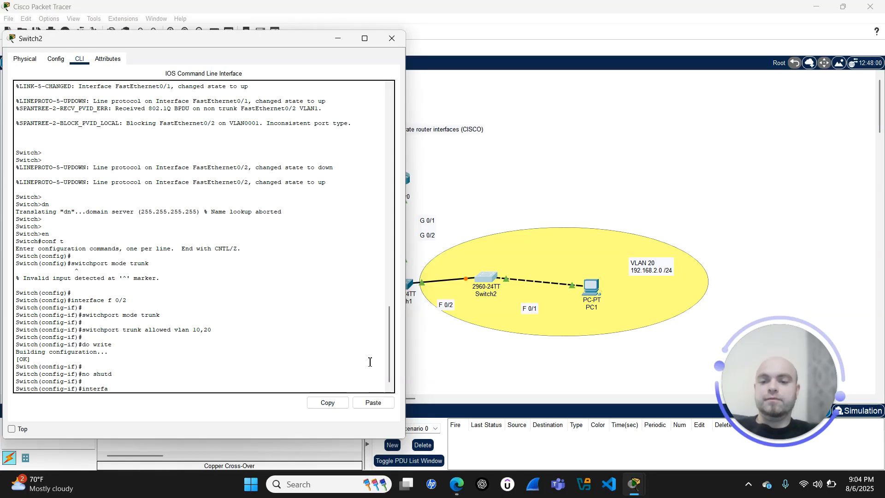
Step: Create the VLAN interfaces on Switch2 with interface vlan 10 and interface vlan 20
text(interface vlan 10)
key(Return)
key(Return)
text(interface vl)
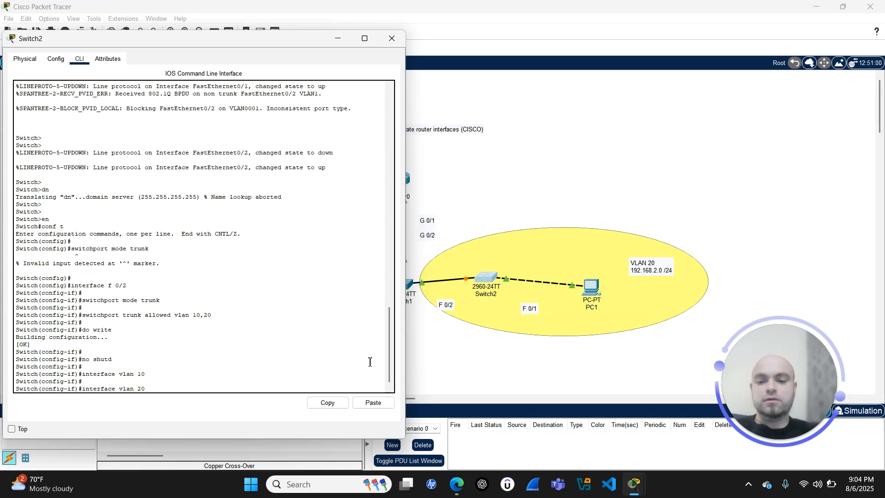
text(an 20)
key(Return)
key(Return)
Step: Examine Switch2's running configuration with do show run, reading through to the VLAN interface entries
text(do sh)
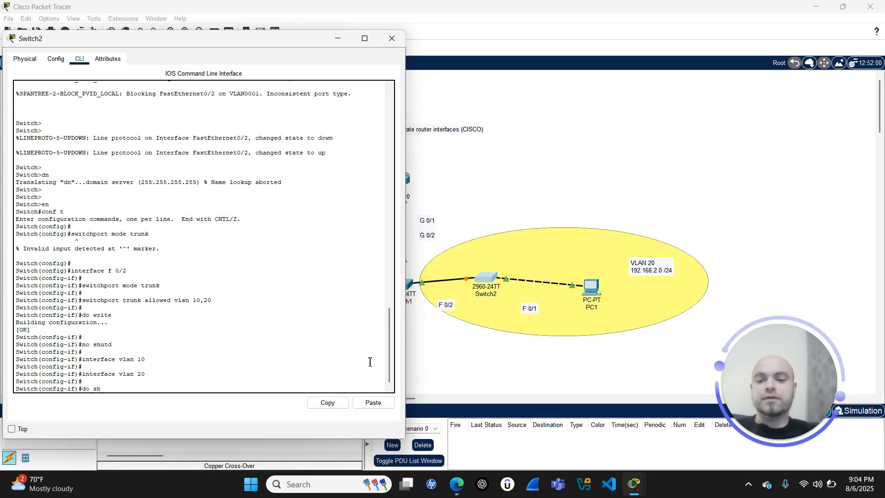
text(ow run)
key(Return)
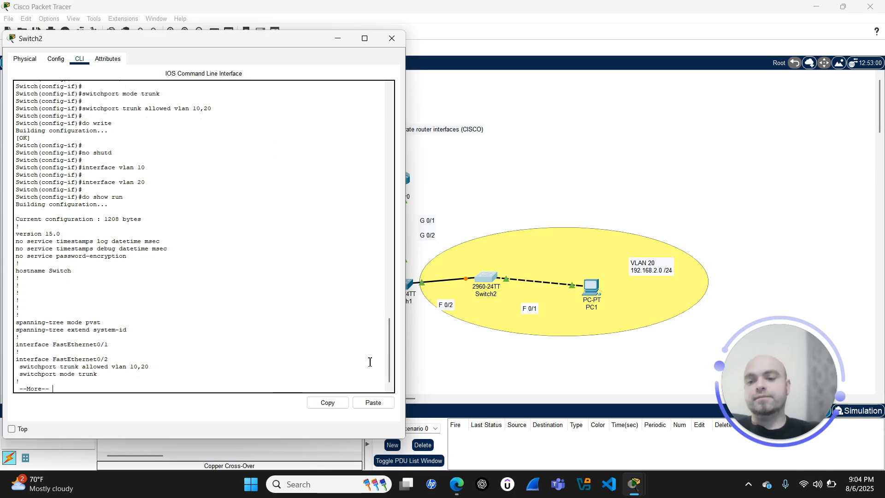
key(Return)
key(Return)
key(Return)
key(Return)
key(Return)
key(Return)
key(Return)
key(Return)
key(Return)
key(Return)
key(Return)
key(Return)
key(Return)
key(Return)
key(Return)
key(Return)
key(Return)
key(Return)
key(Return)
key(Return)
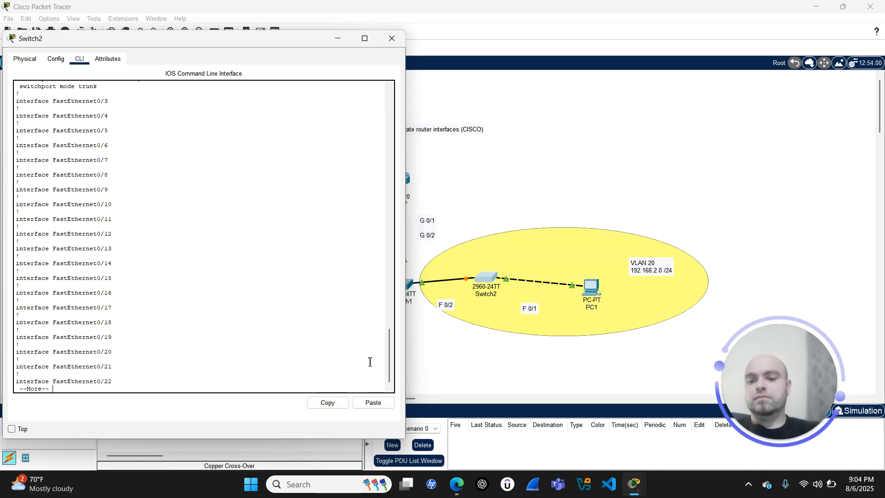
key(Return)
key(Return)
key(Return)
key(Return)
key(Return)
key(Return)
key(Return)
key(Return)
key(Return)
key(Return)
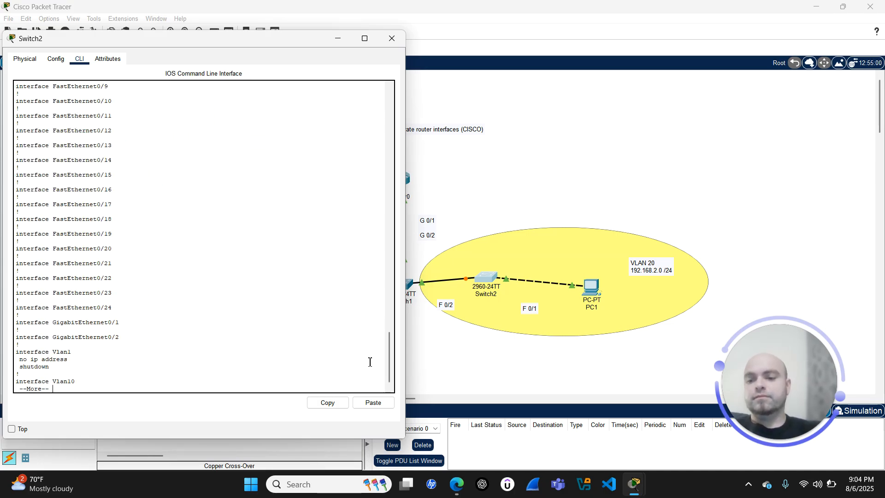
key(Return)
key(Return)
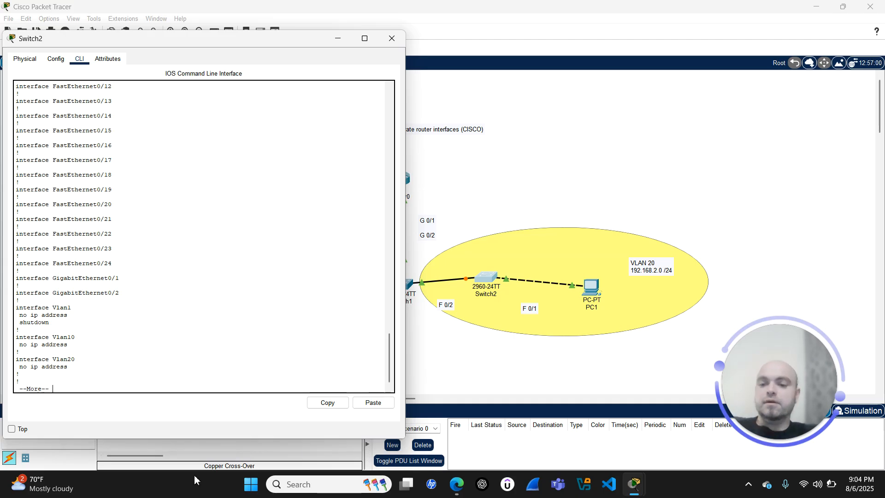
text(q)
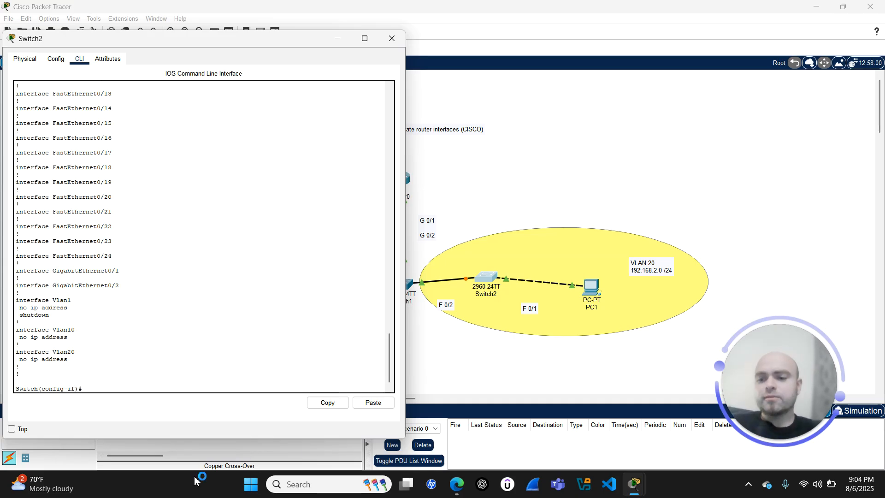
Step: Give Switch2's VLAN 10 interface the address 192.168.1.254 with mask 255.255.255.0 and return to global configuration mode
text(exit)
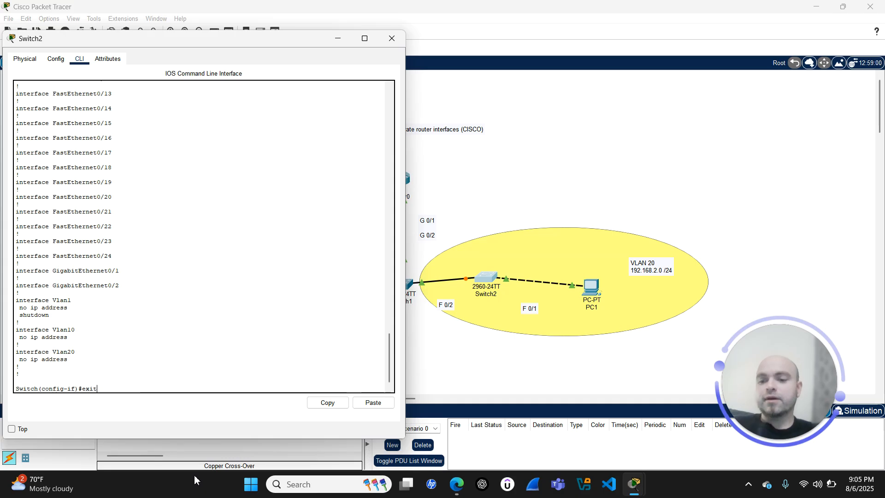
key(Return)
text(int)
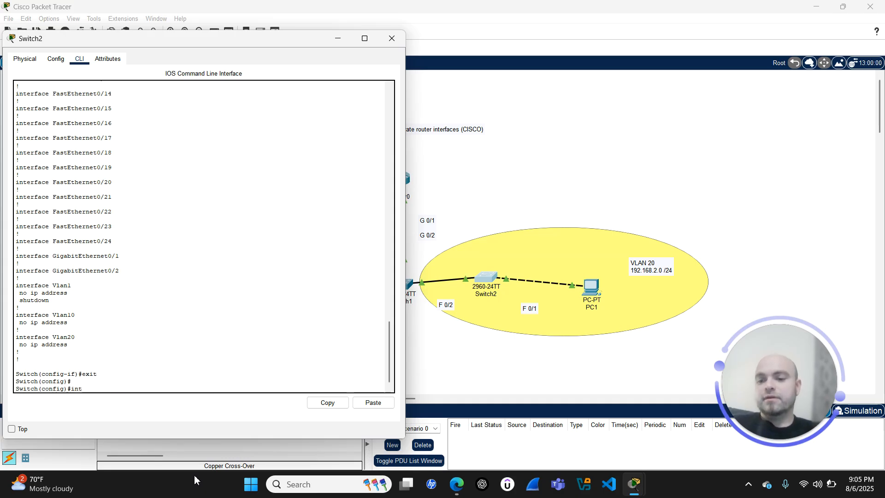
text(erface vlan 10)
key(Return)
text(ip ad)
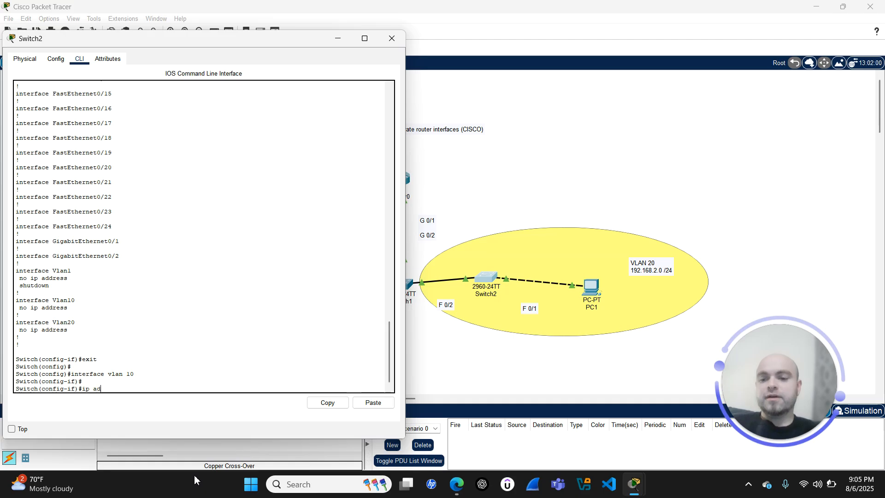
text(dress 192.)
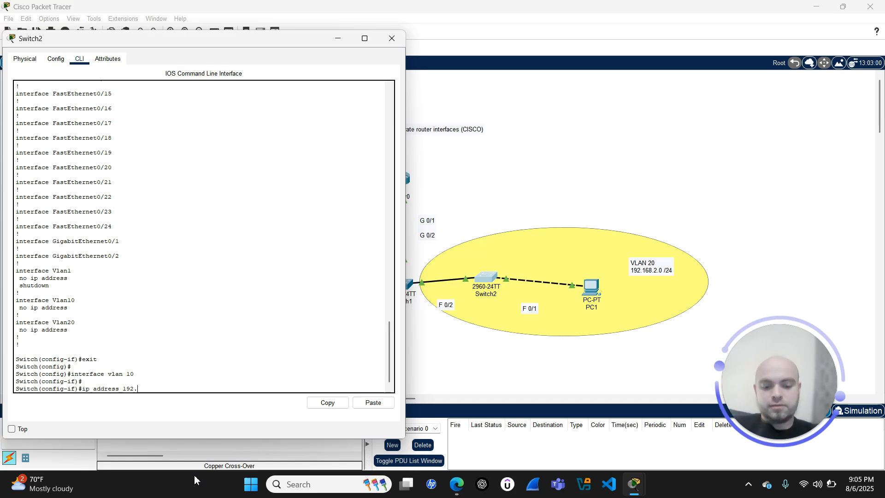
text(168.1.2)
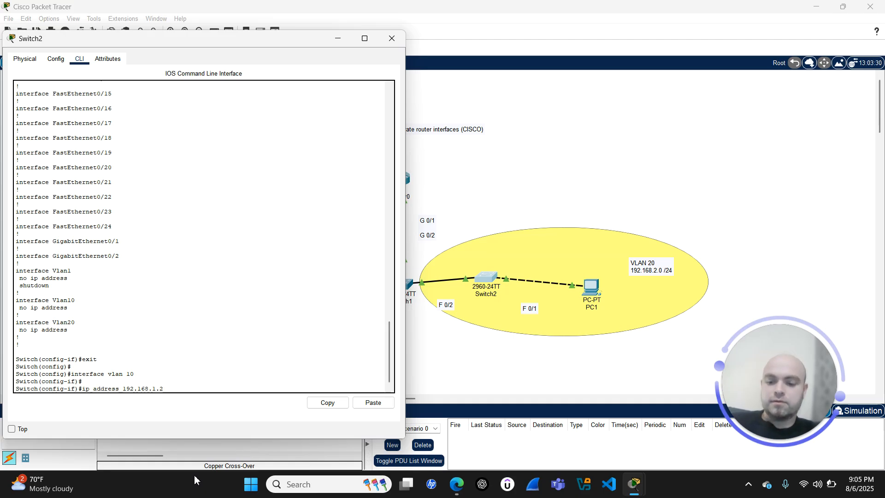
text(54 255.255)
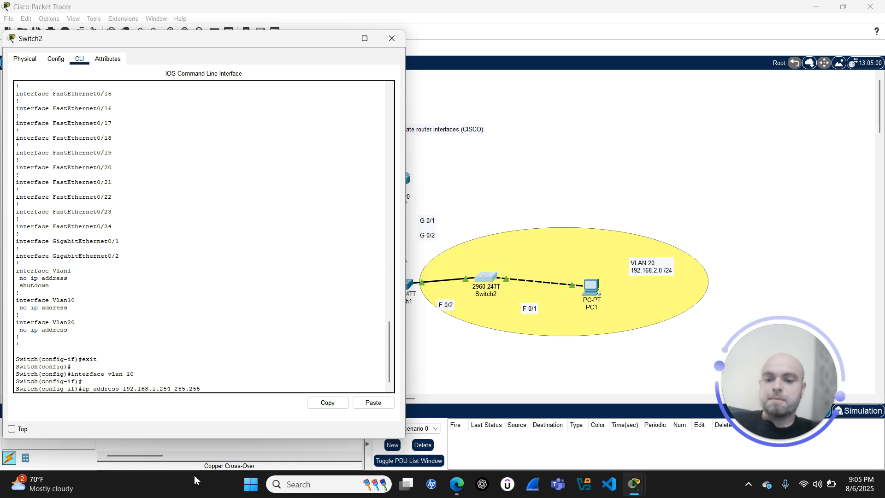
text(.255.0)
key(Return)
key(Return)
text(ex)
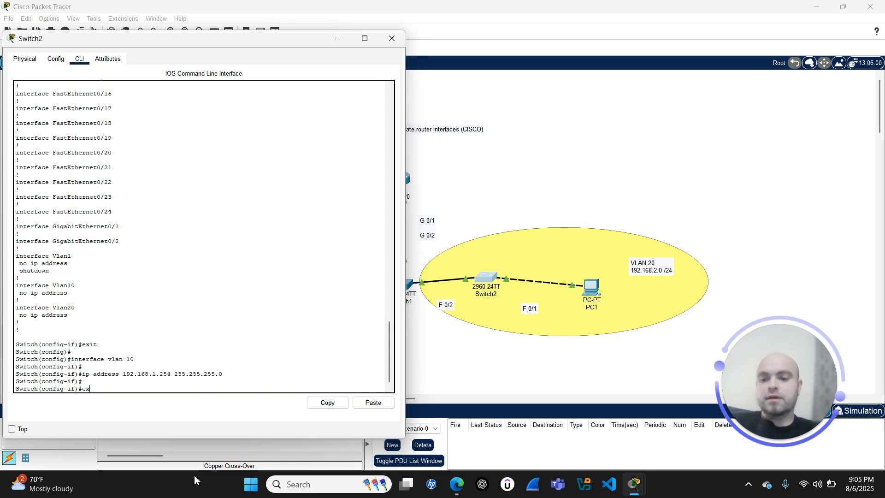
text(it)
key(Return)
Step: Give Switch2's VLAN 20 interface the address 192.168.2.254 with mask 255.255.255.0 and save with do write
text(interface vlan 20)
key(Return)
key(Return)
text(ip address 192.168.2.254 255.255.255.)
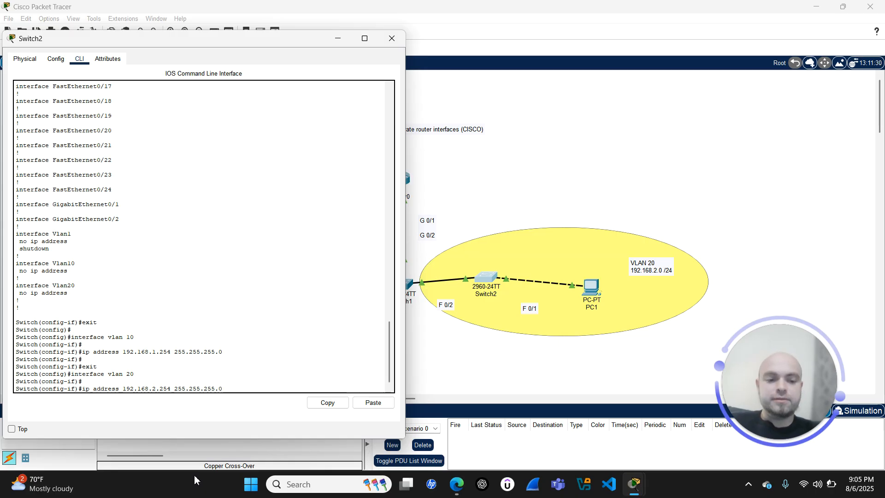
text(0)
key(Return)
key(Return)
text(do write)
key(Return)
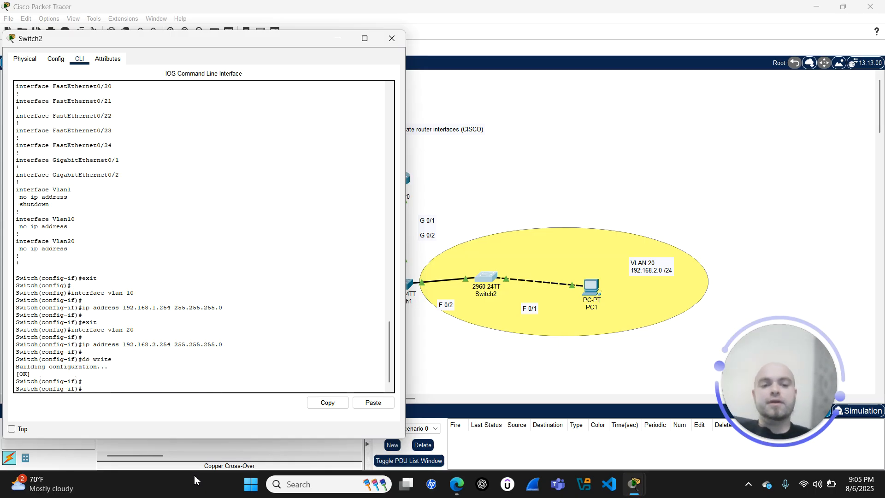
drag(357, 359, 323, 404)
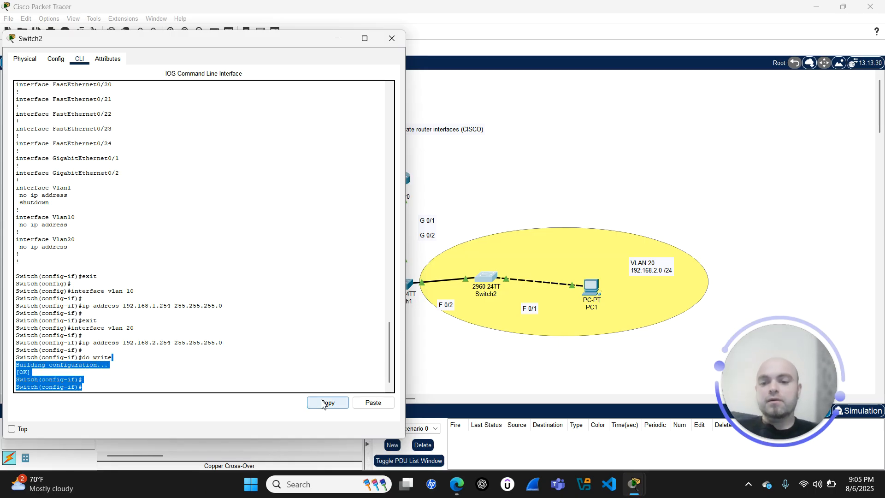
click(322, 404)
click(330, 340)
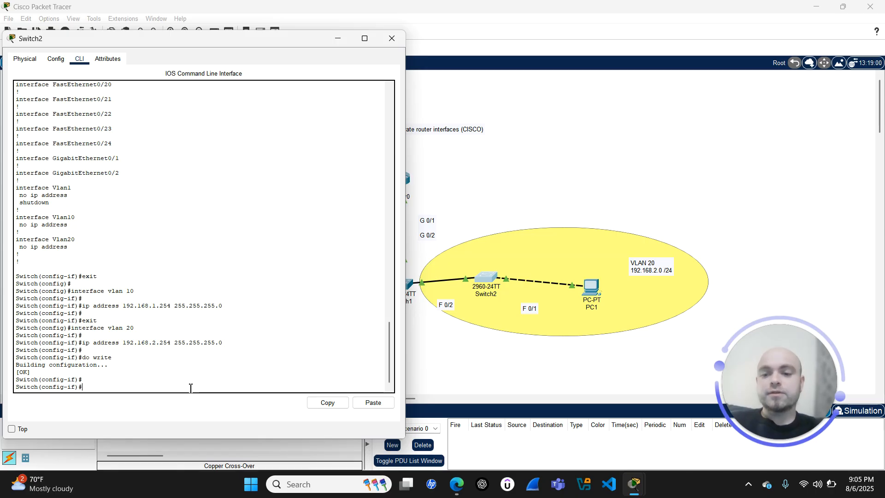
Step: Leave the VLAN 20 interface and set Switch2's interface f 0/1 to access mode with switchport mode access
text(t)
key(Return)
text(in)
text(fac)
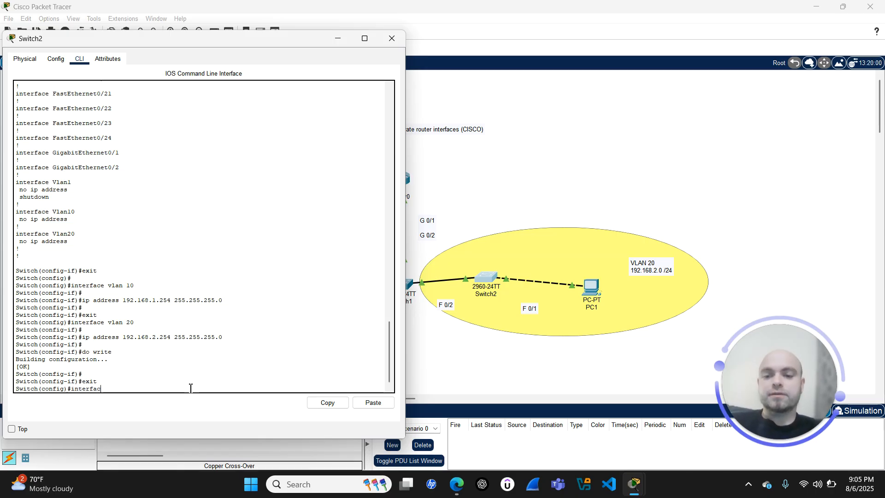
text(e f 0/1)
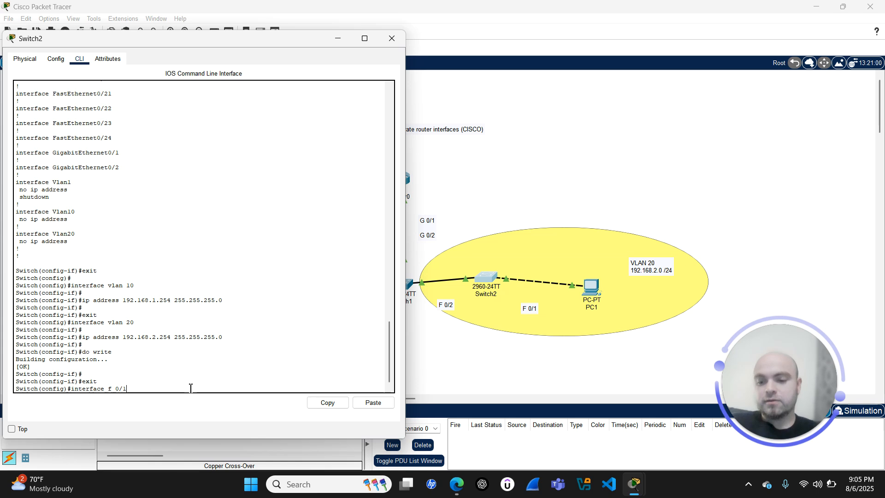
key(Return)
key(Return)
text(swit)
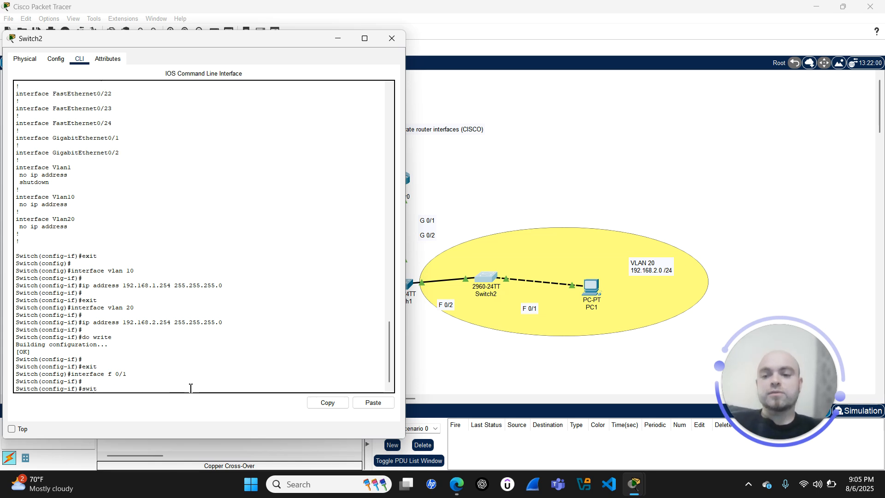
text(chport mode access)
key(Return)
Step: Try to assign Switch2's f 0/1 to VLAN 20 with switchport vlan 20
text(switchport vlan)
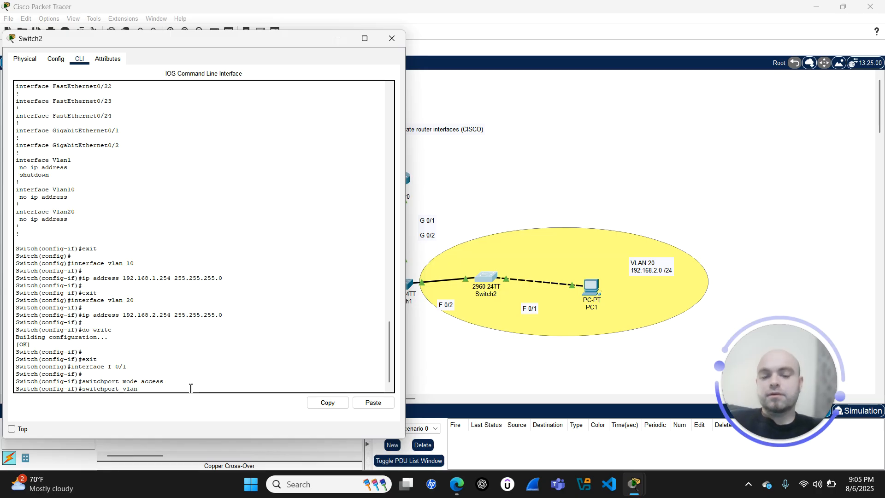
text( 20)
key(Return)
key(Return)
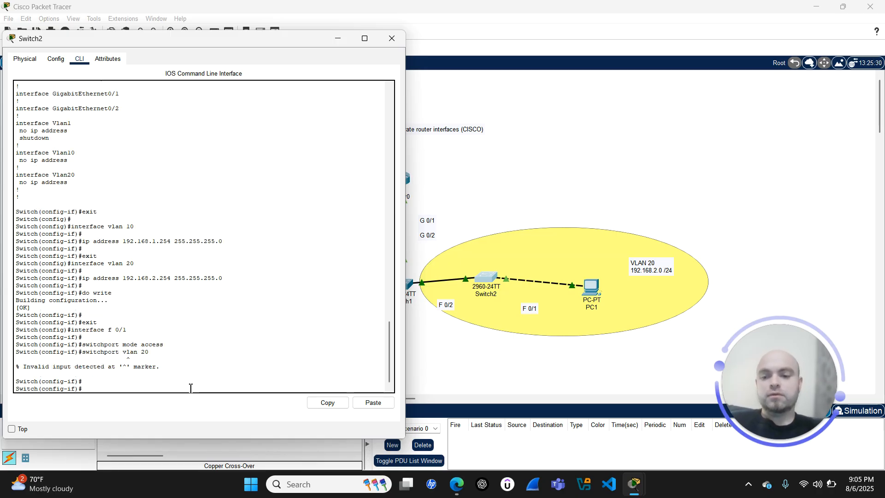
Step: Assign Switch2's f 0/1 to VLAN 20 with switchport access vlan 20, save with do write, and close the switch window
key(Up)
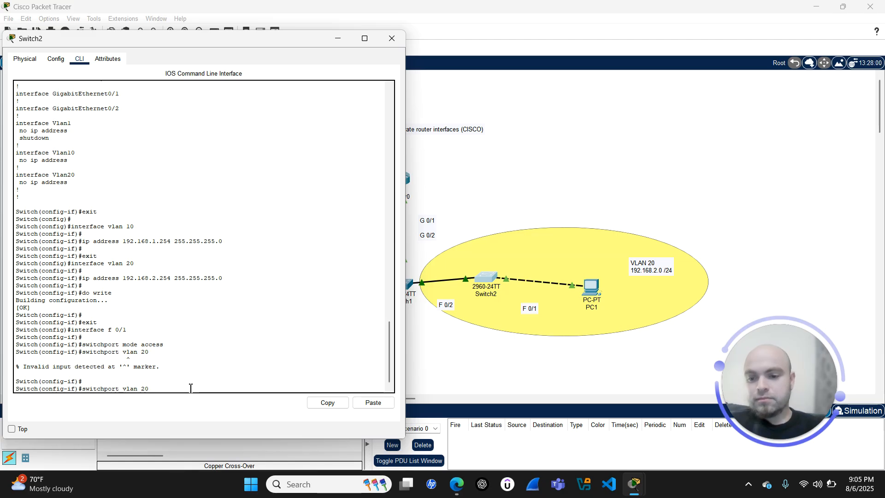
key(BackSpace)
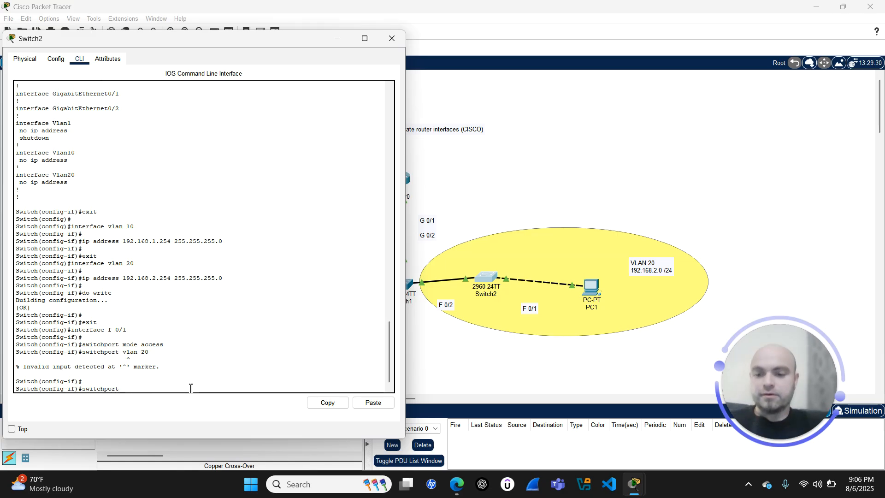
text(access v)
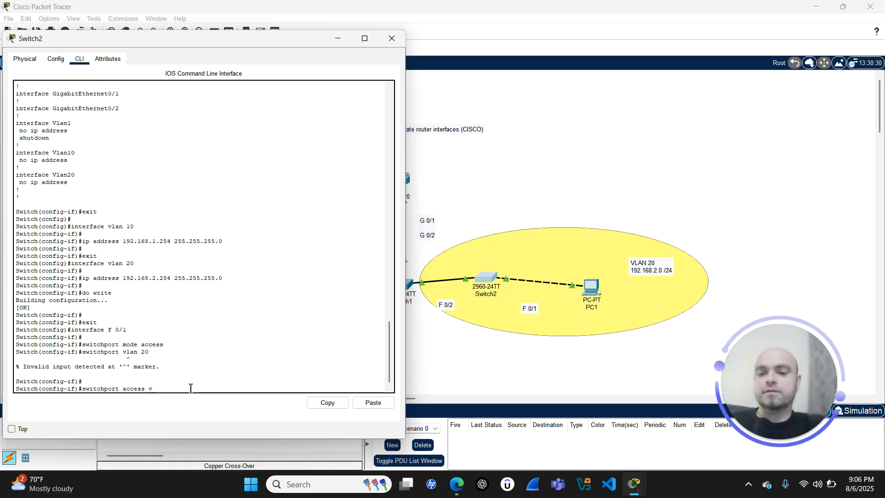
text(lan 20)
key(Return)
text(do write)
key(Return)
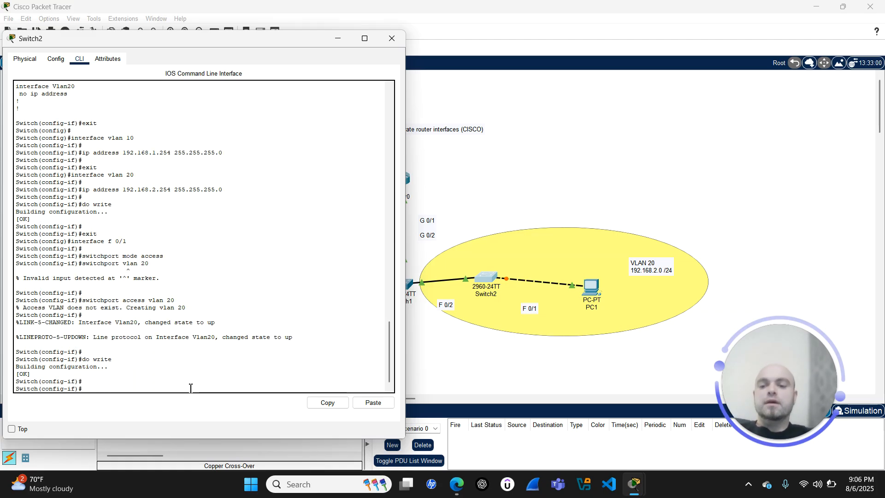
click(392, 38)
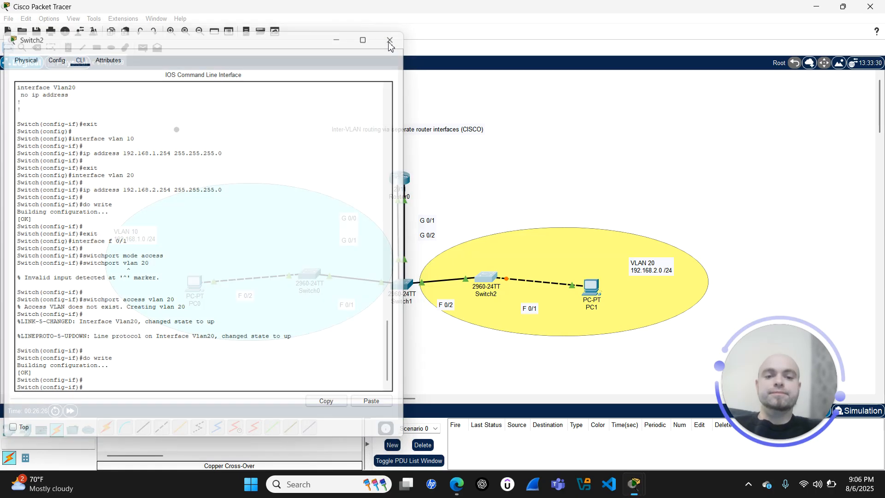
Step: Set PC1's static IPv4 default gateway to 192.168.2.1 in its global settings
click(594, 288)
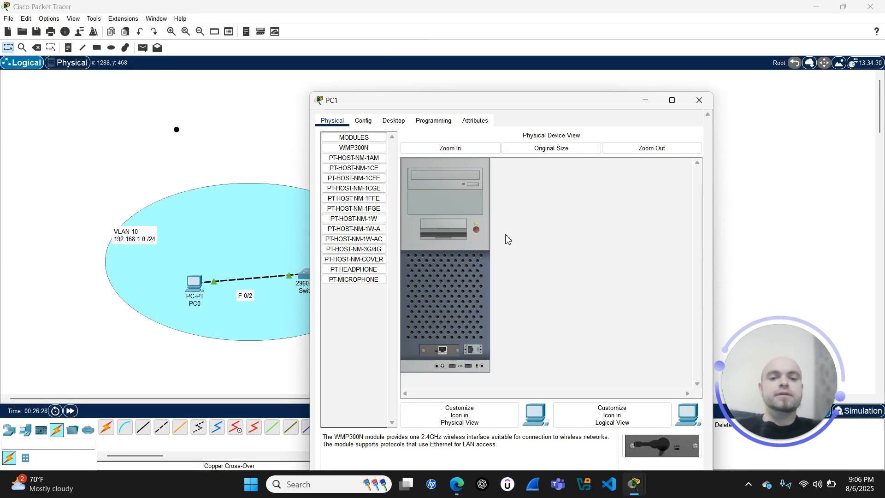
click(363, 123)
click(468, 233)
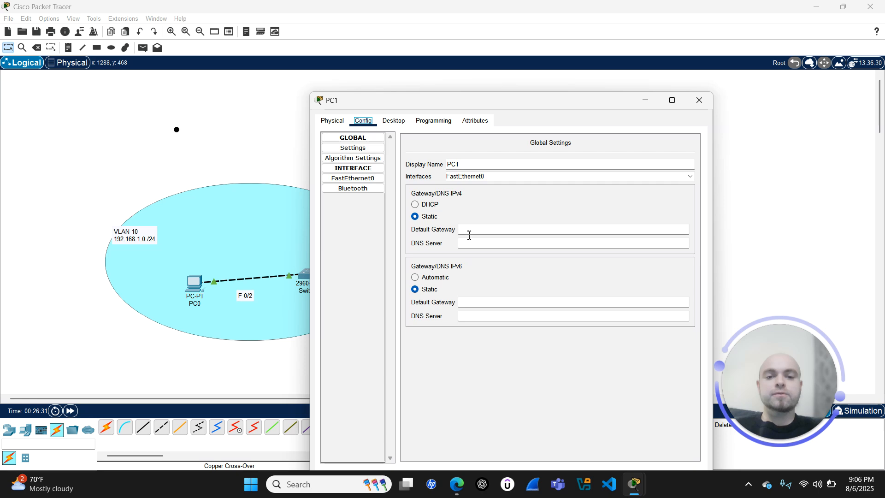
text(192.)
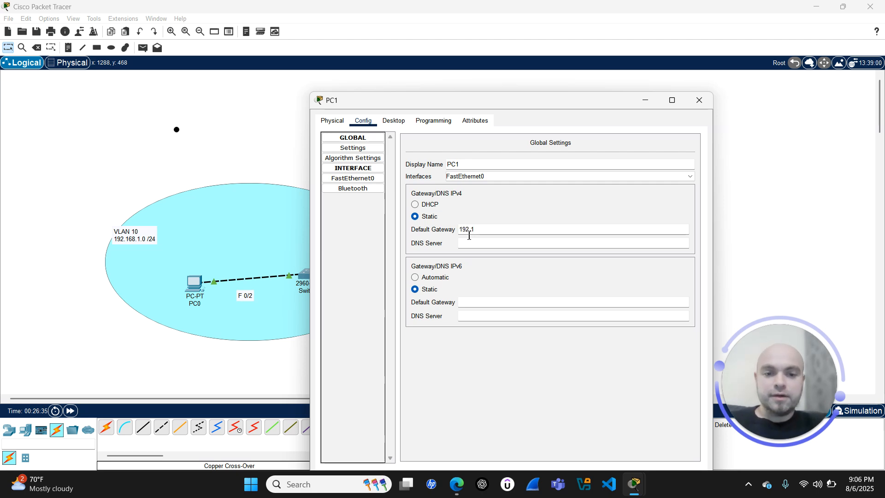
text(168.2.2)
key(BackSpace)
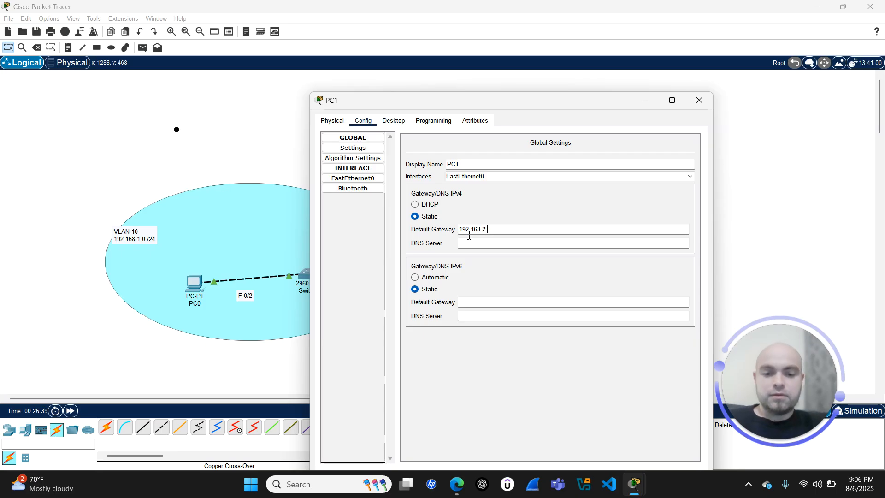
Step: Give PC1's FastEthernet0 the IPv4 address 192.168.2.2 with subnet mask 255.255.255.0 and close the PC1 window
click(331, 178)
click(570, 224)
text(192)
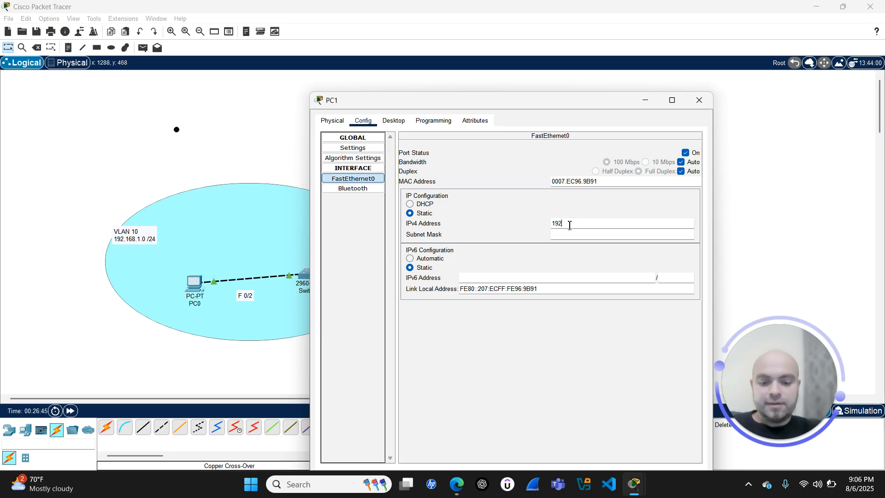
text(.168)
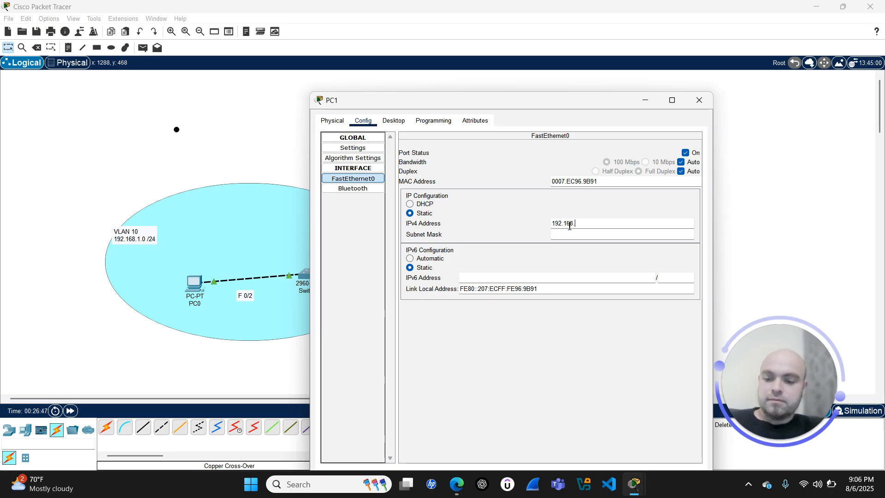
text(.2.2)
click(577, 234)
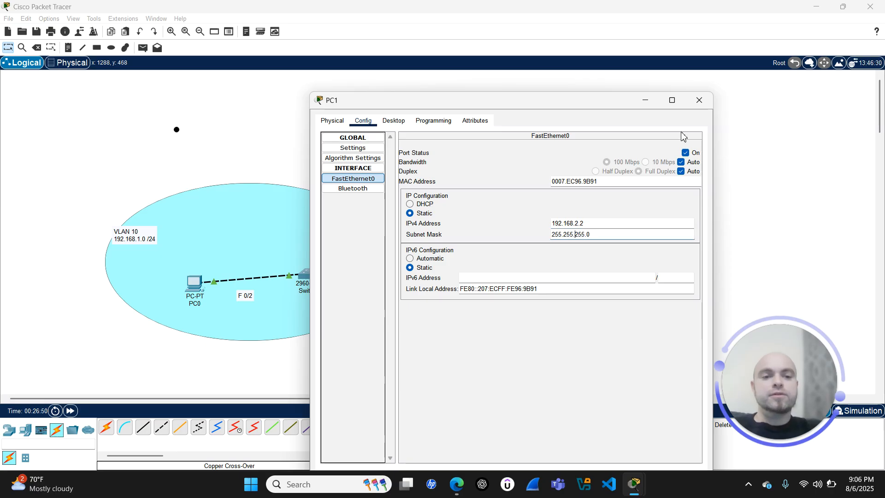
click(699, 101)
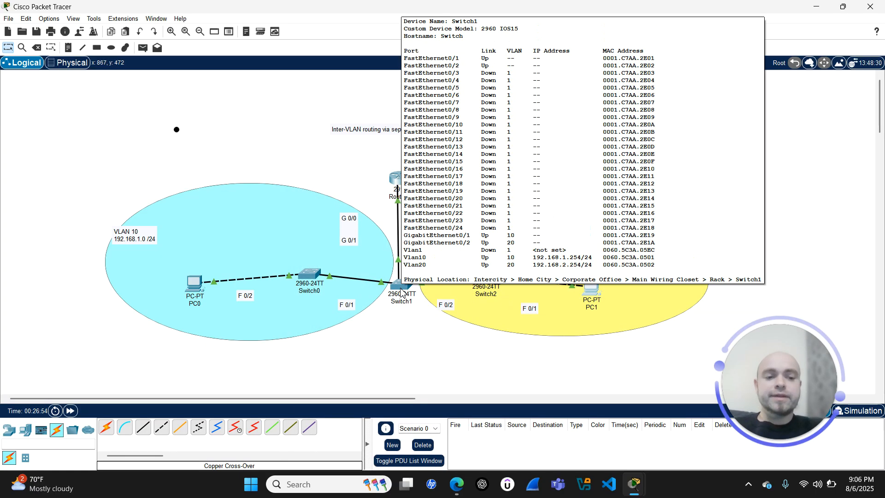
Step: Test inter-VLAN connectivity by pinging 192.168.2.2 from PC0's Command Prompt, and close the PC0 window
click(190, 283)
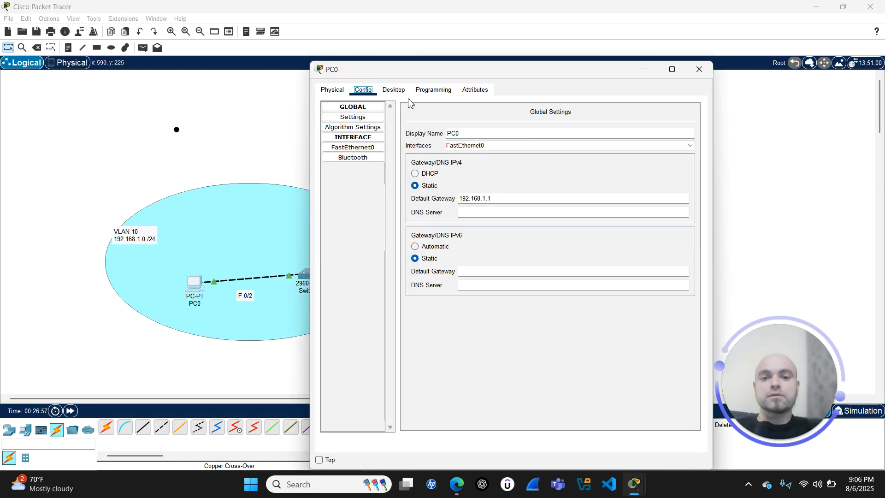
click(402, 89)
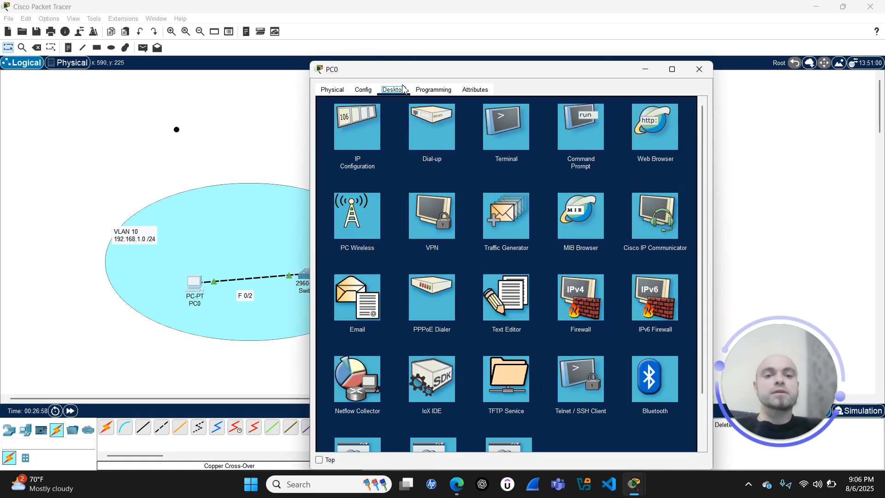
click(598, 142)
mouse_move(600, 75)
mouse_down()
mouse_move(609, 201)
mouse_move(536, 138)
mouse_move(572, 64)
mouse_move(589, 63)
mouse_up()
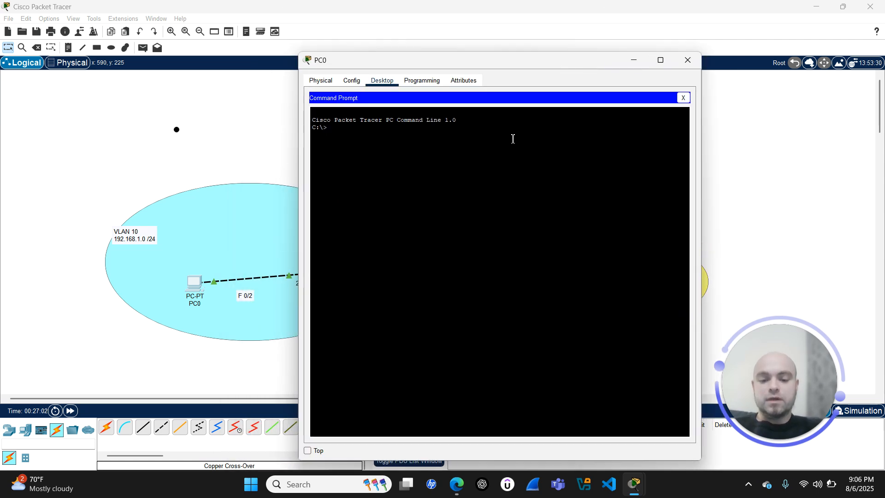
text(ping 19)
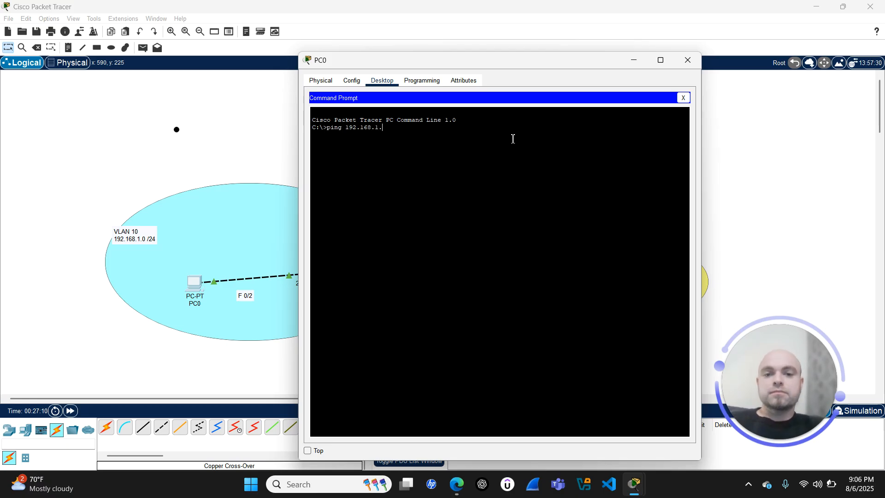
text(2.168.1.)
key(BackSpace)
key(BackSpace)
key(BackSpace)
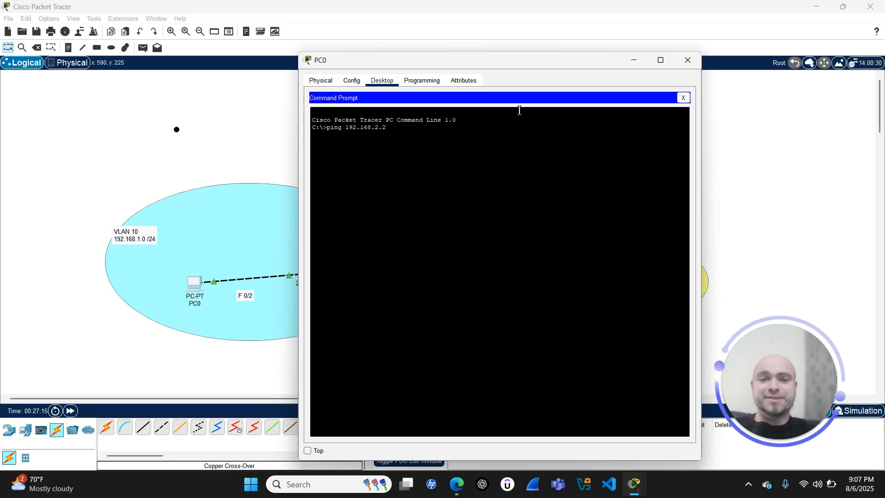
drag(541, 69, 405, 87)
key(Return)
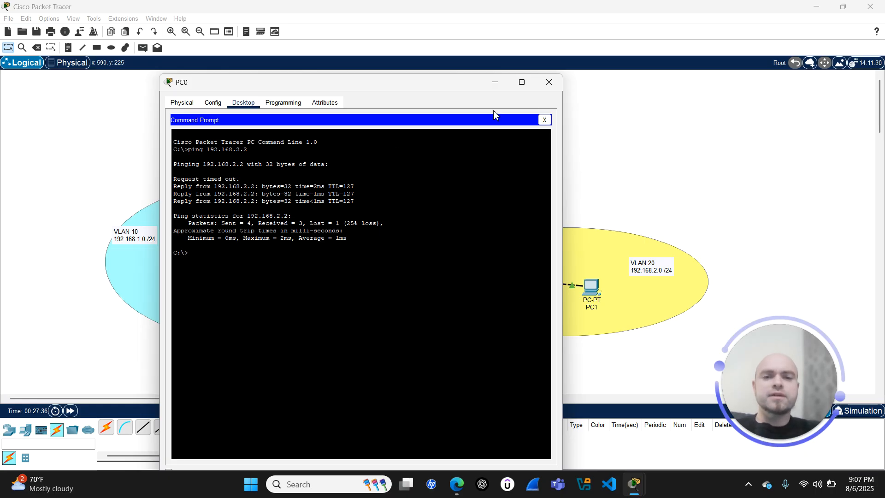
click(549, 82)
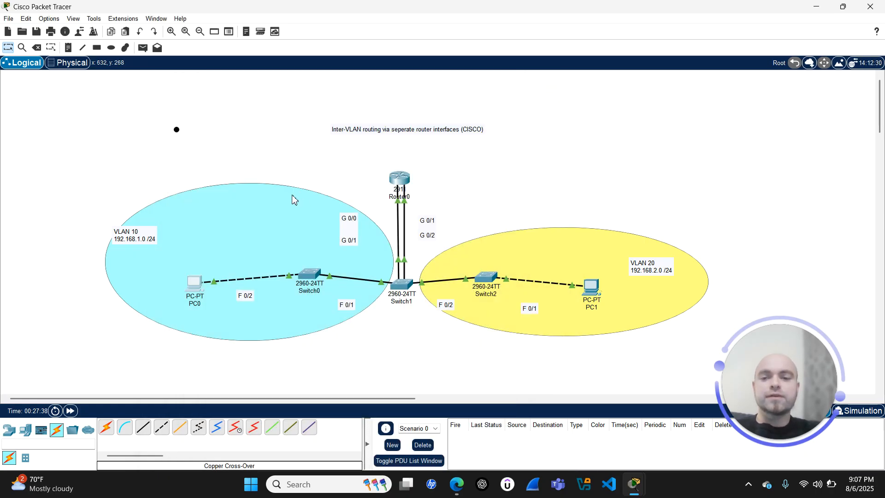
Step: Test the reverse path by pinging 192.168.1.2 from PC1's Command Prompt, and close the PC1 window
click(592, 288)
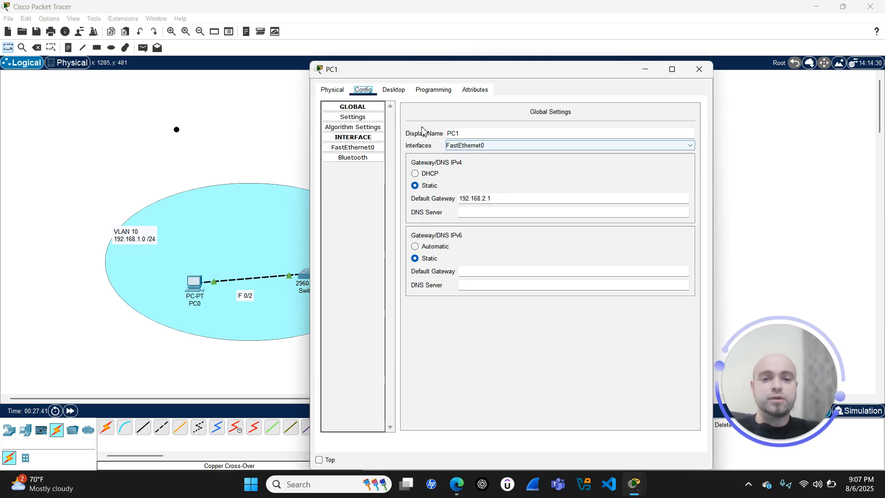
click(394, 89)
click(579, 132)
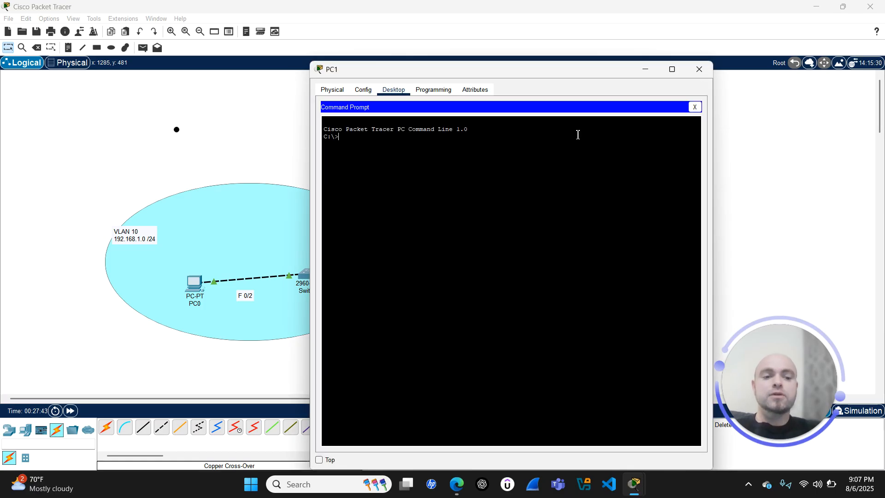
text(ping 192.168.1.2)
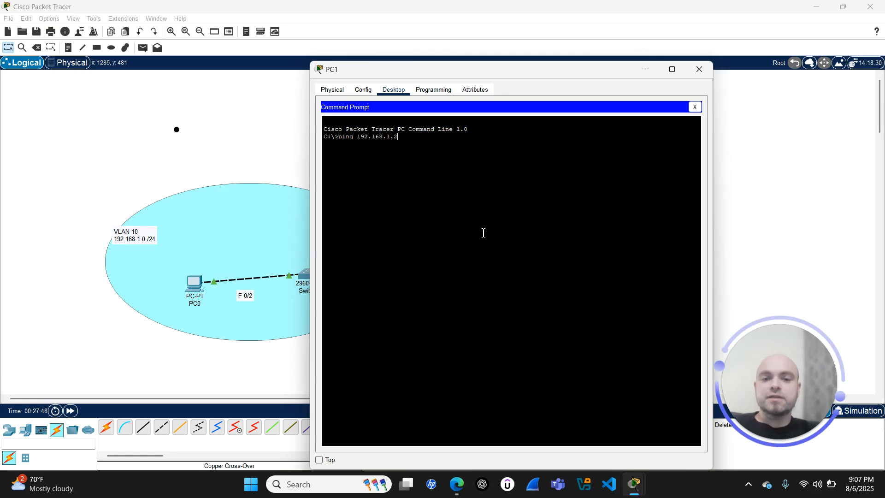
key(Return)
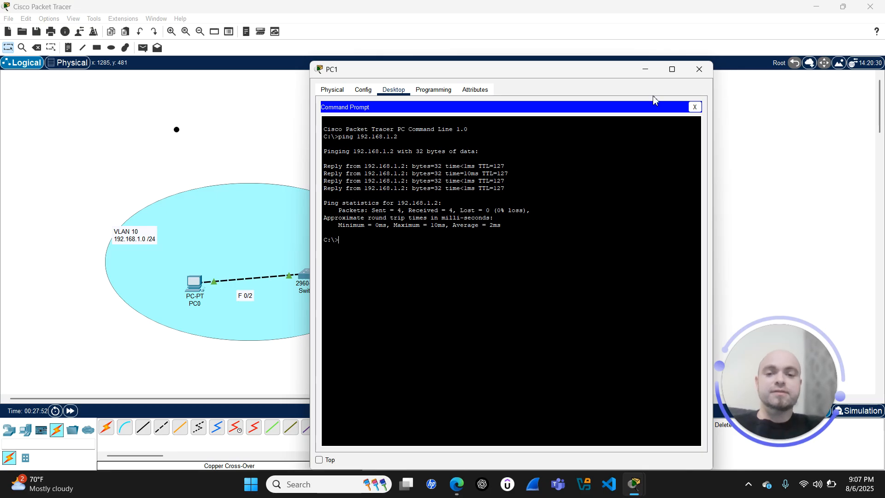
click(698, 70)
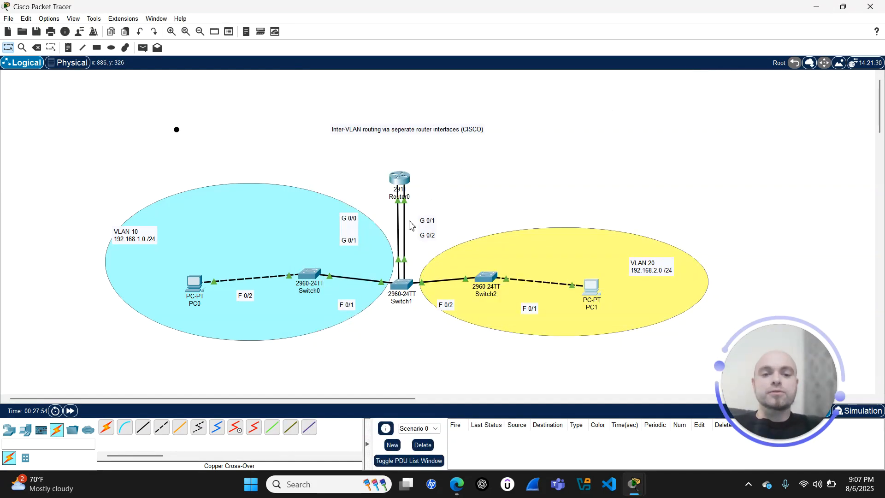